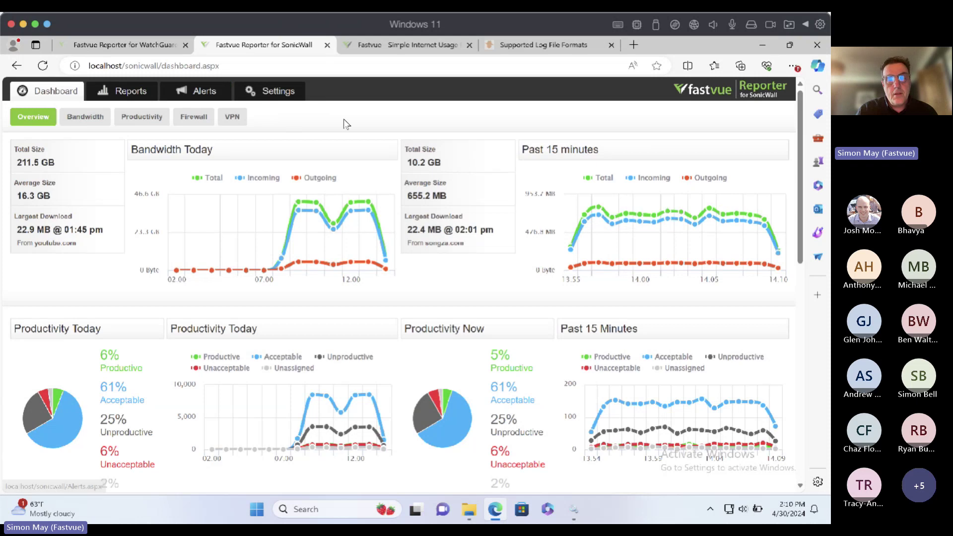
# Run a User Overview Report for one selected user from 2024-04-24 to 2024-04-25.
pyautogui.click(133, 95)
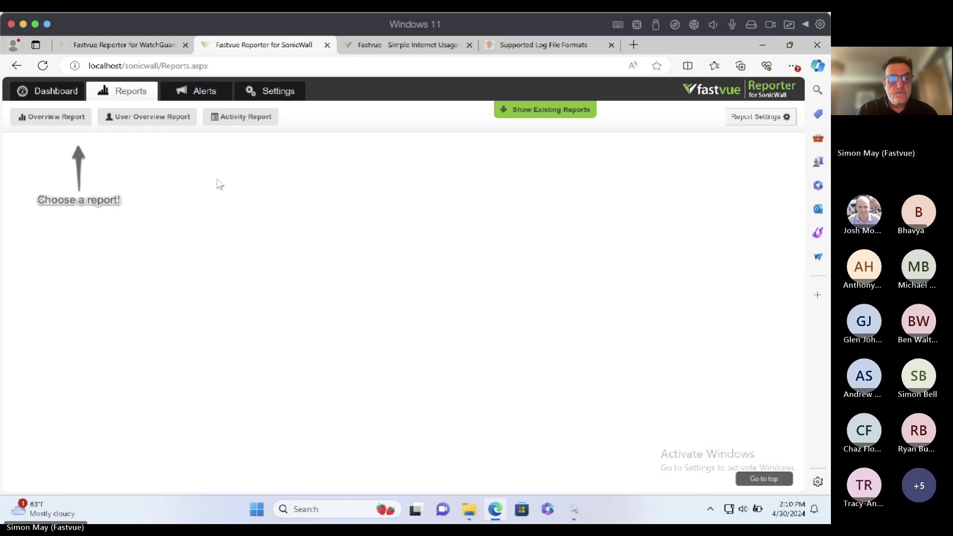
pyautogui.click(138, 119)
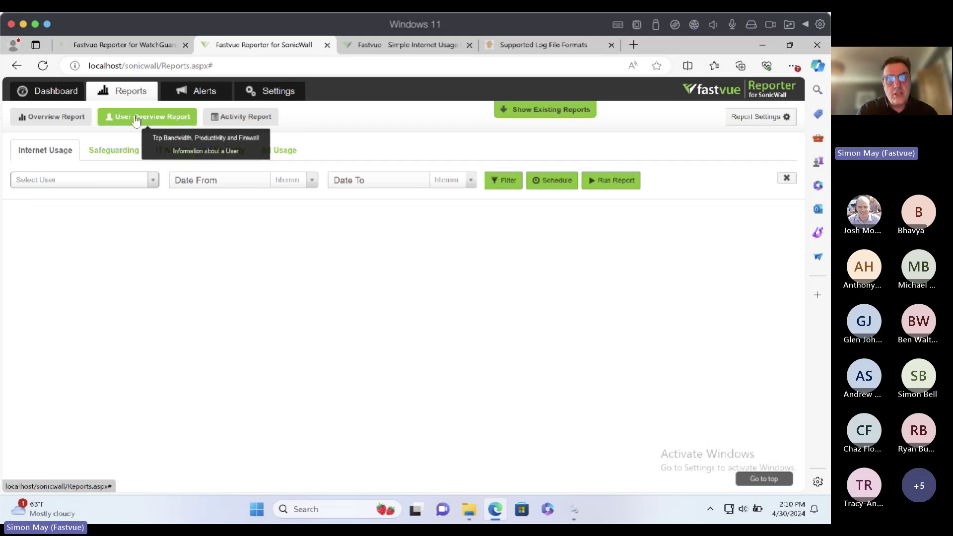
pyautogui.click(153, 180)
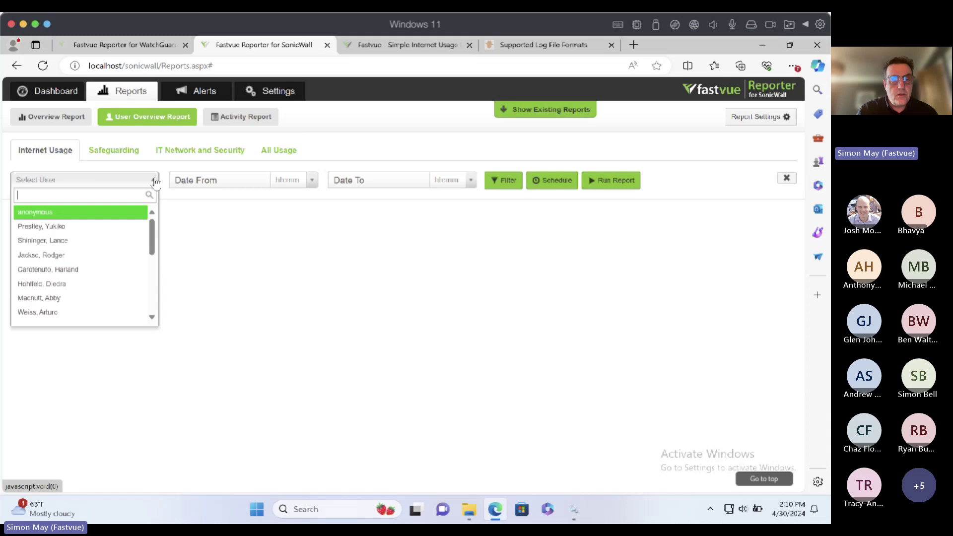
pyautogui.click(59, 255)
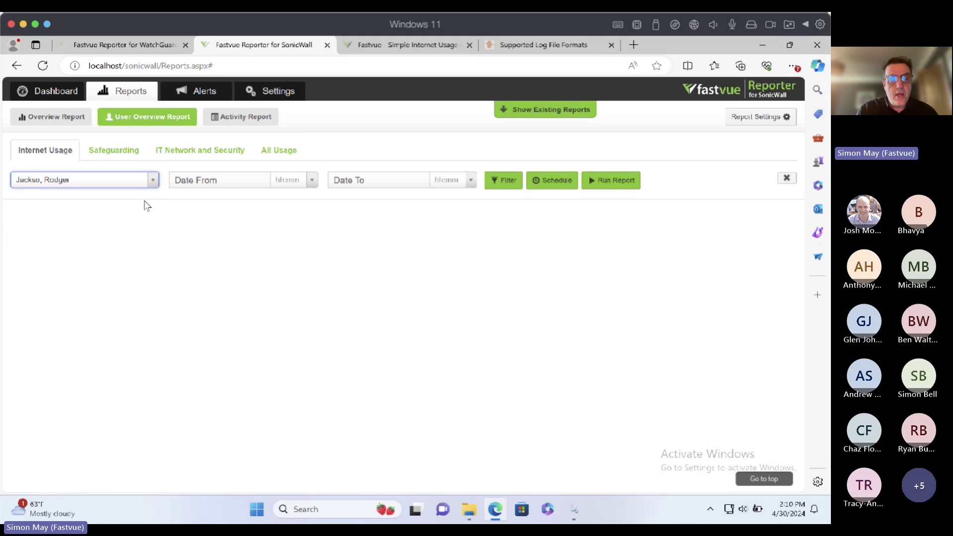
pyautogui.click(233, 184)
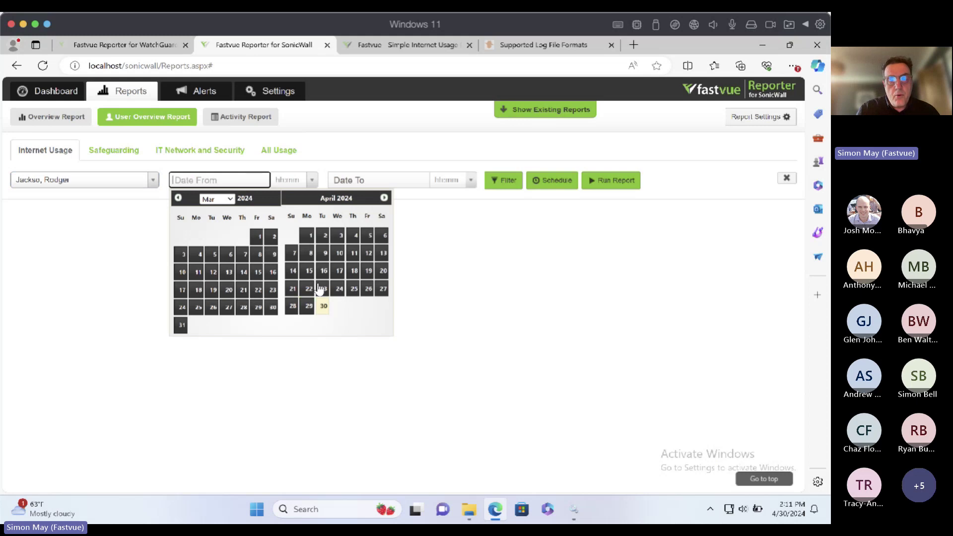
pyautogui.click(340, 288)
pyautogui.click(367, 180)
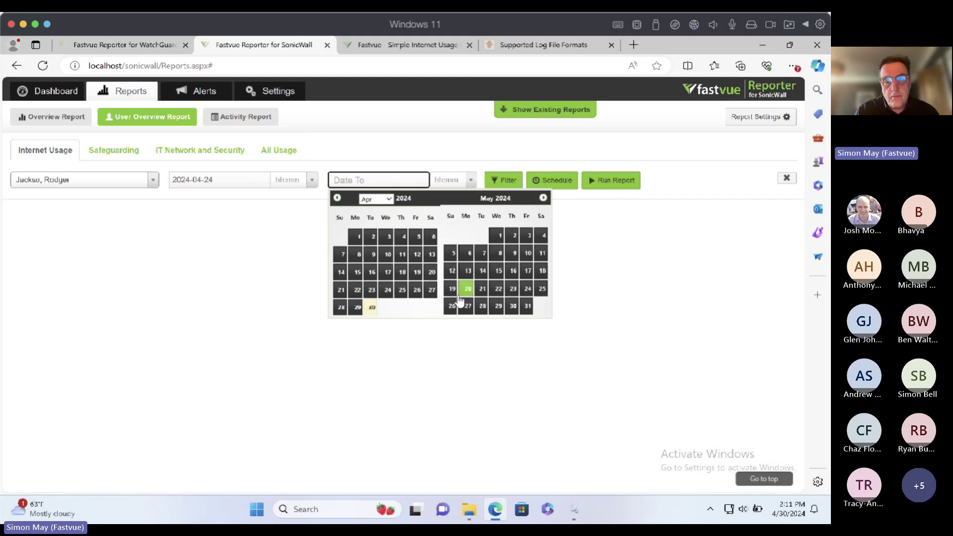
pyautogui.click(401, 290)
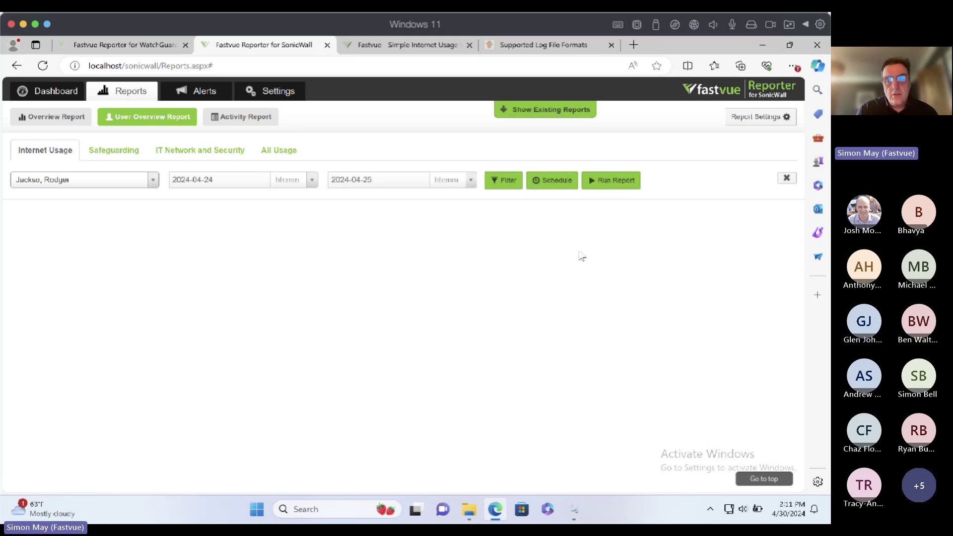
pyautogui.click(611, 181)
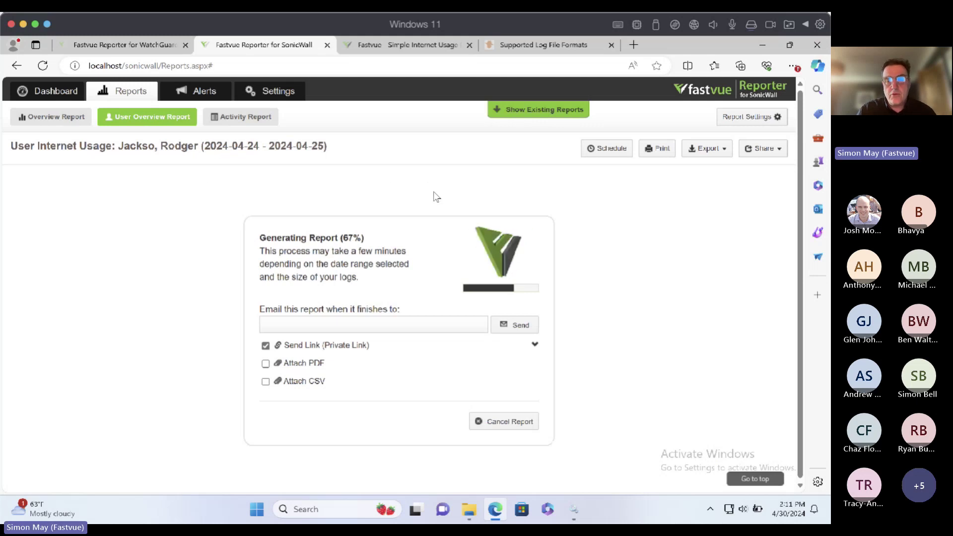
# Review the Schedule Report dialog and its recipient e-mail field, then close it unscheduled.
pyautogui.click(605, 150)
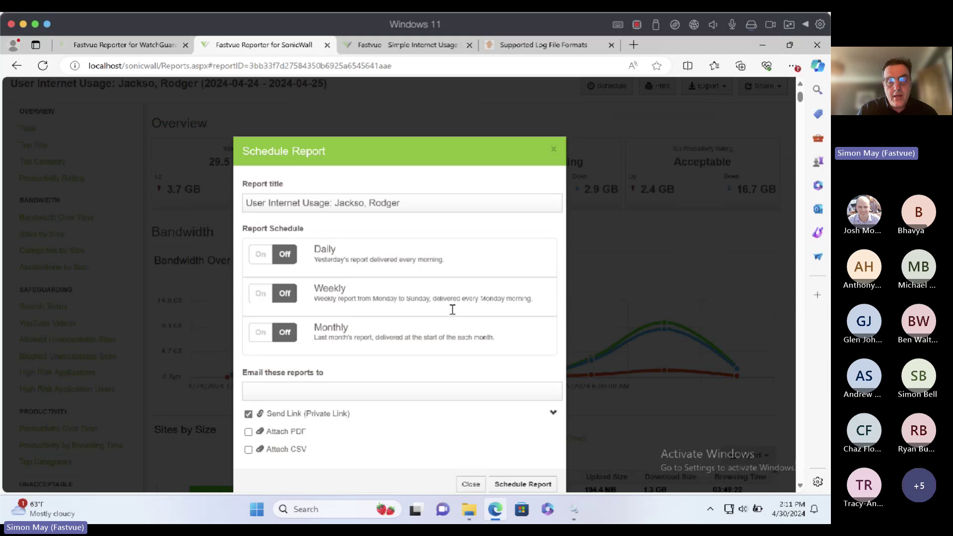
pyautogui.click(311, 399)
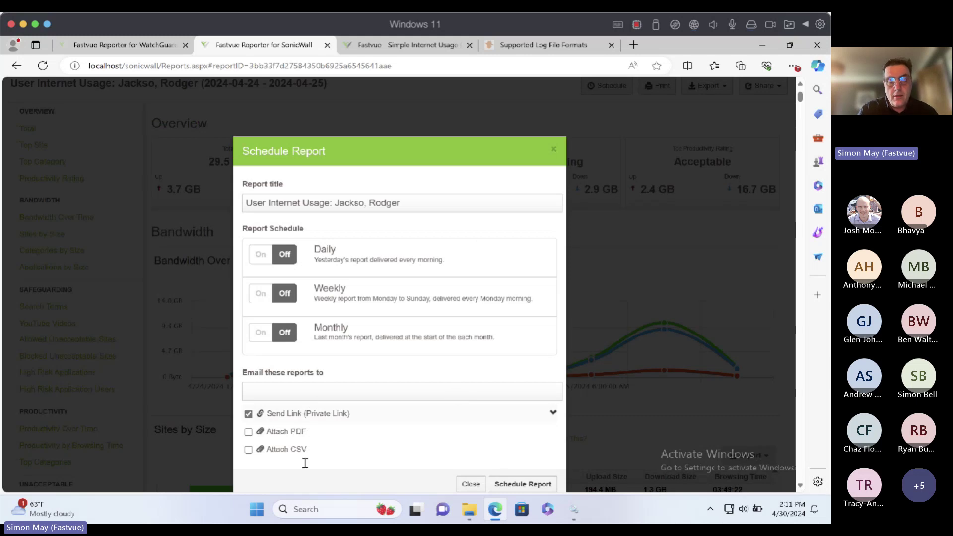
pyautogui.click(516, 439)
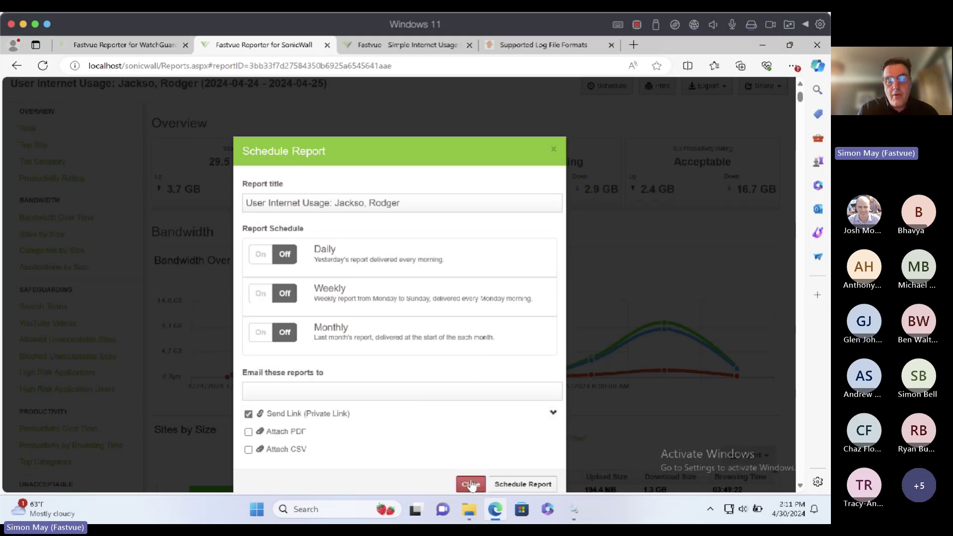
pyautogui.click(471, 484)
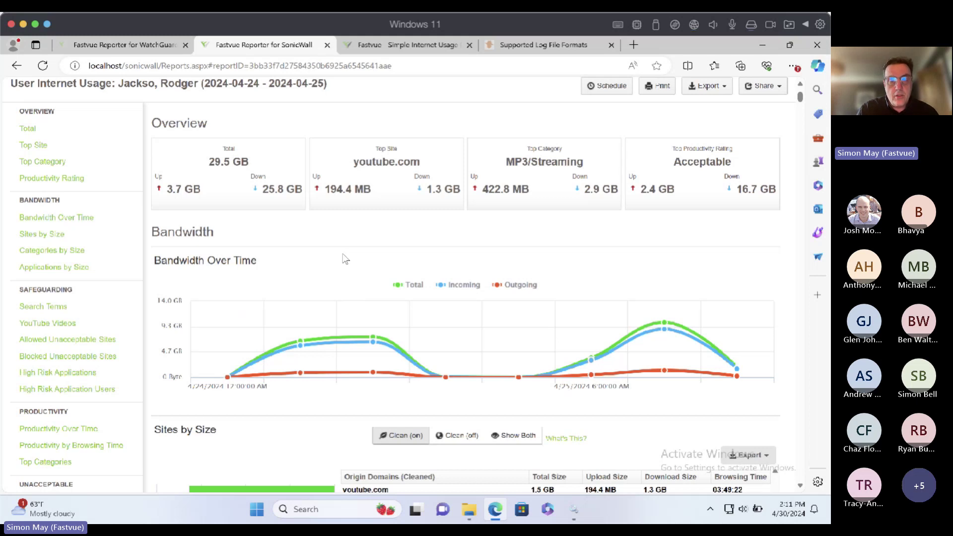
# In Sites by Size, switch to Show Both logged sites and domains, then back to Clean.
pyautogui.scroll(-3, 346, 259)
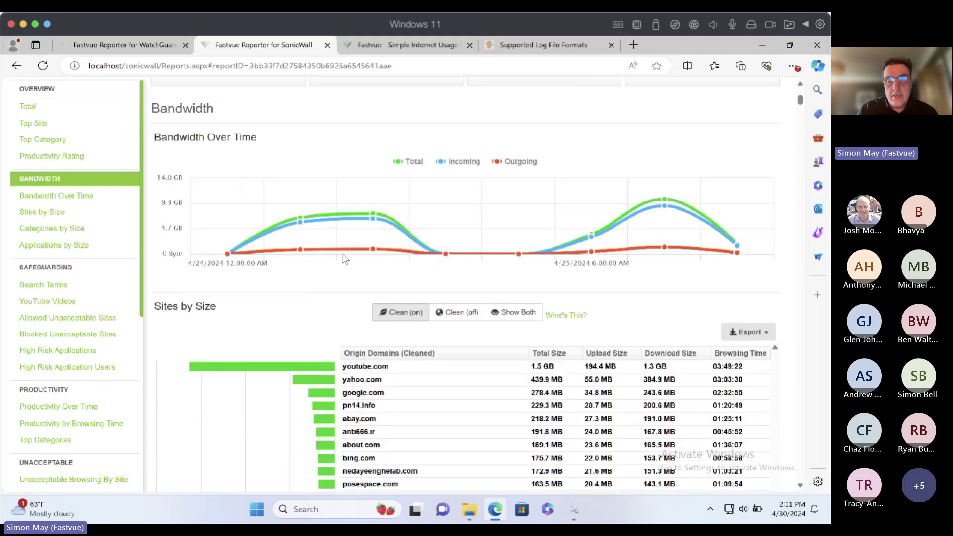
pyautogui.scroll(-2, 346, 258)
pyautogui.scroll(6, 344, 256)
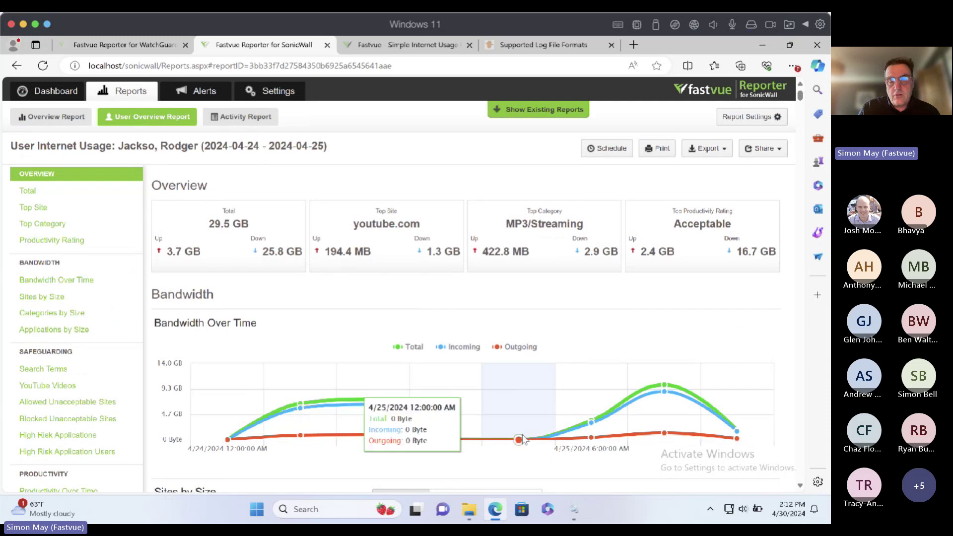
pyautogui.scroll(-1, 366, 326)
pyautogui.scroll(-7, 367, 327)
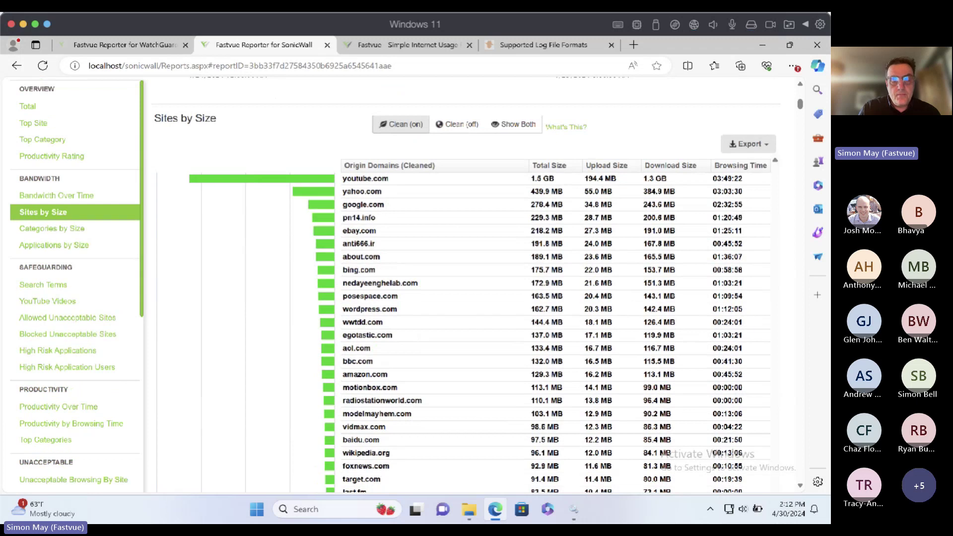
pyautogui.click(514, 125)
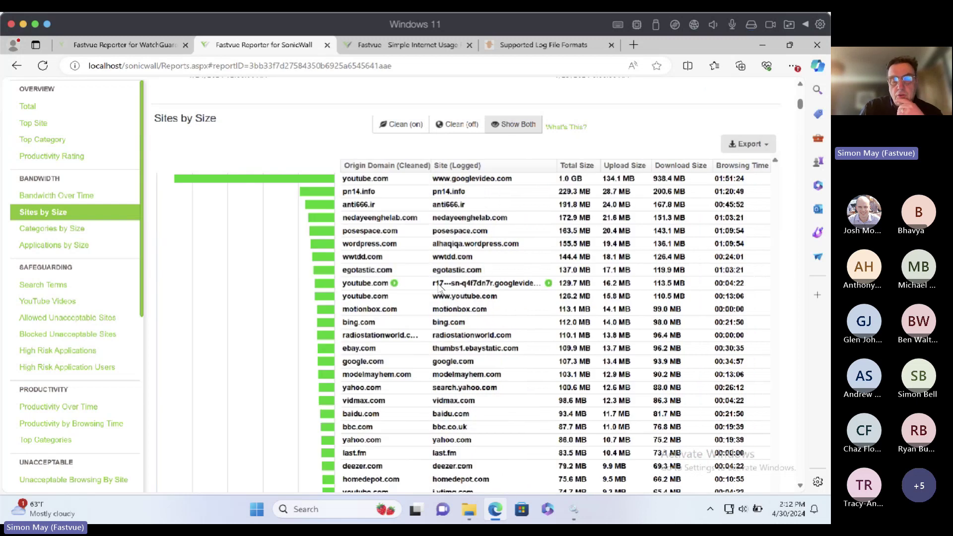
pyautogui.click(406, 125)
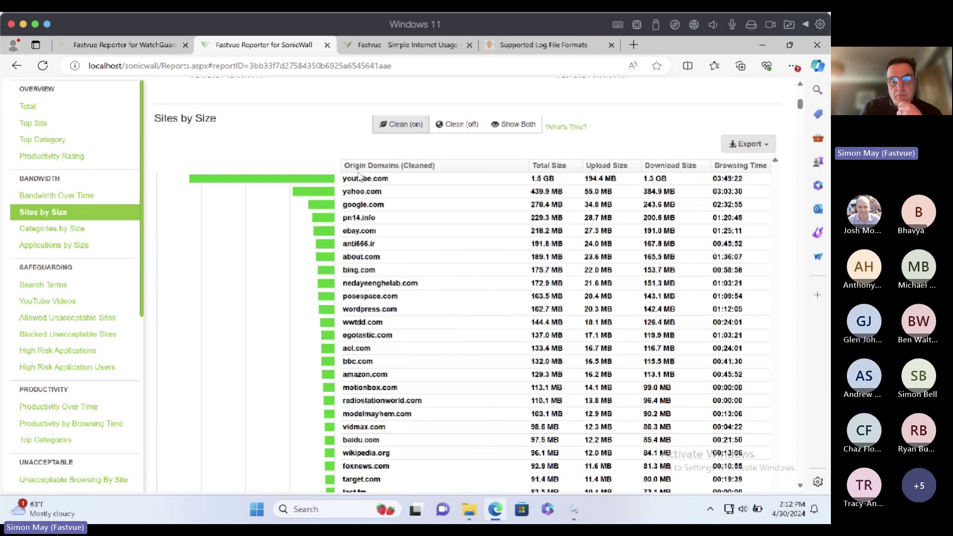
# Scroll down to the Categories by Size report, led by MP3/Streaming.
pyautogui.moveTo(359, 176)
pyautogui.scroll(-10, 382, 390)
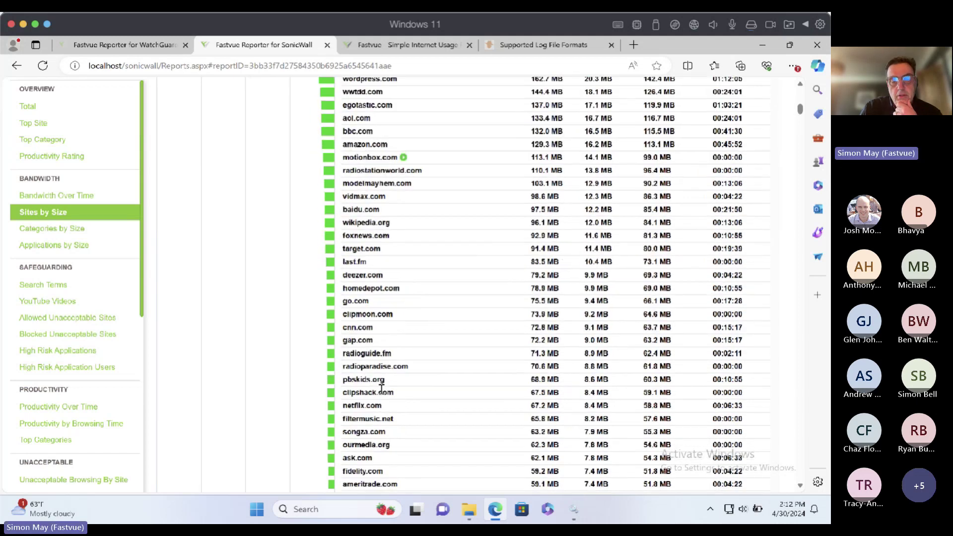
pyautogui.scroll(-10, 381, 389)
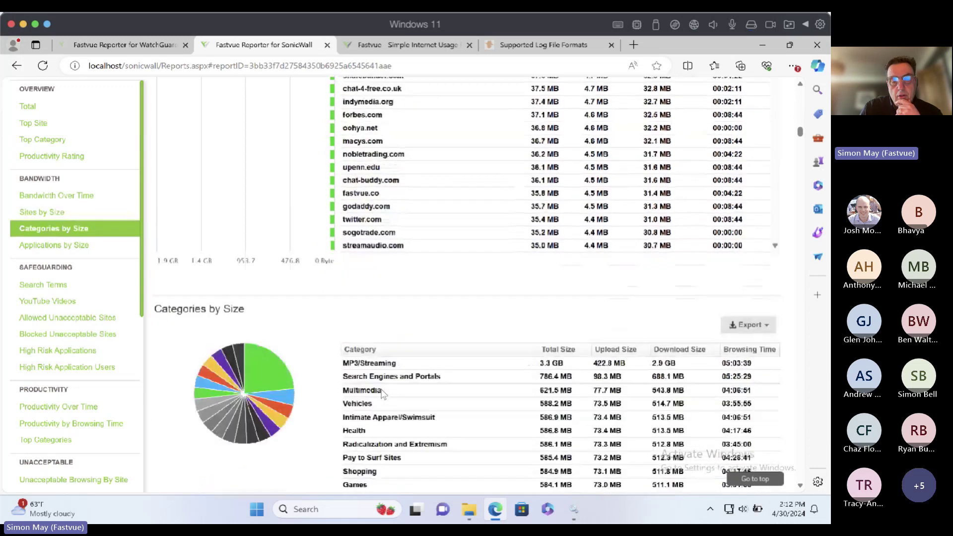
pyautogui.scroll(-3, 382, 392)
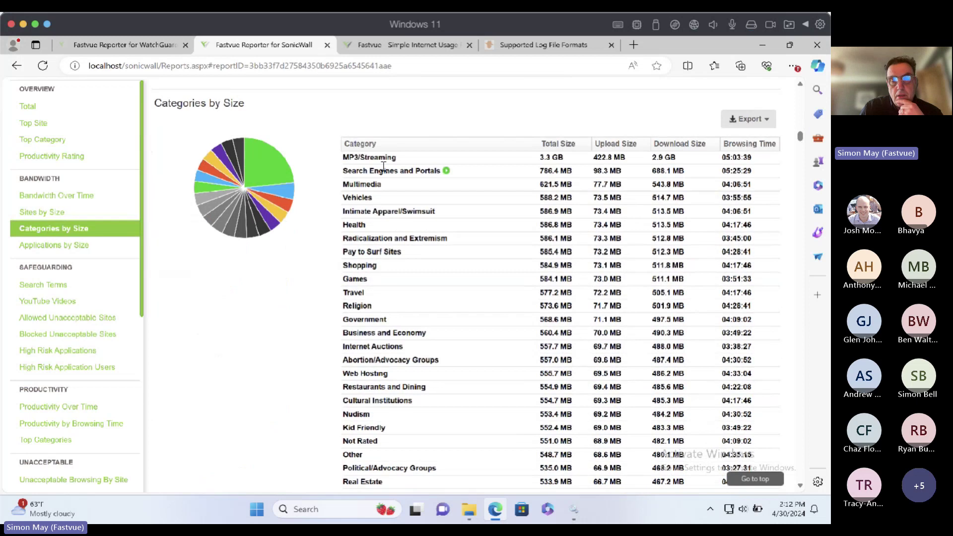
# Preview New report options for MP3/Streaming, Multimedia and Vehicles, then move down to Safeguarding.
pyautogui.click(401, 158)
pyautogui.click(387, 185)
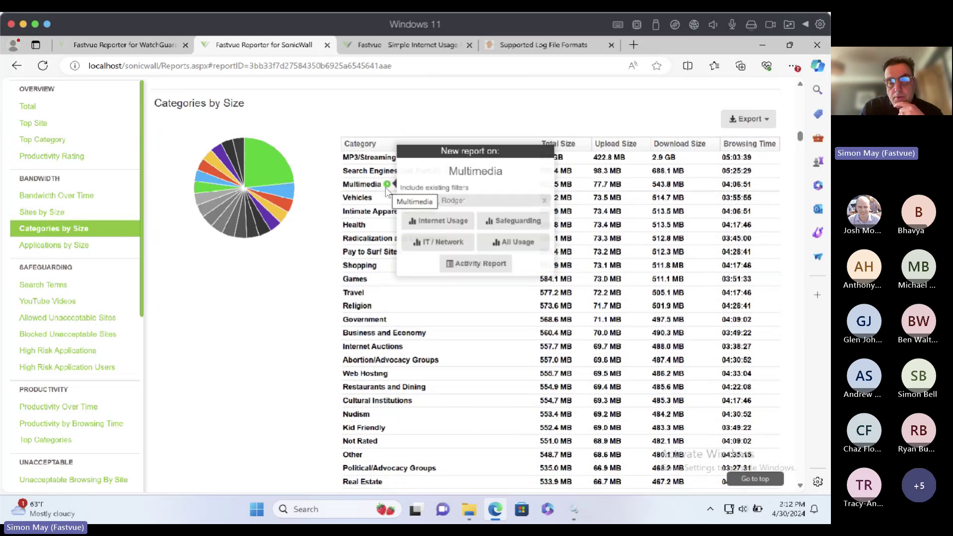
pyautogui.click(385, 197)
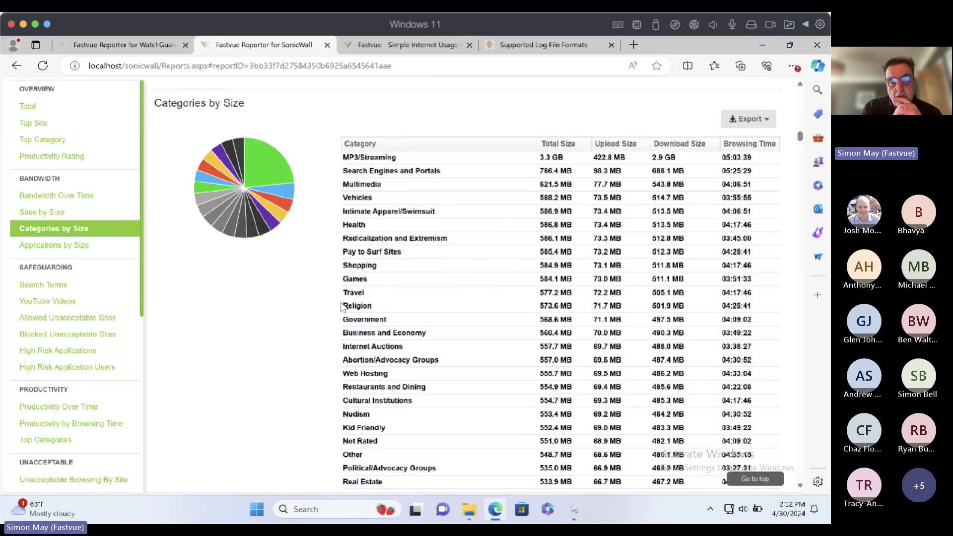
pyautogui.scroll(-15, 343, 306)
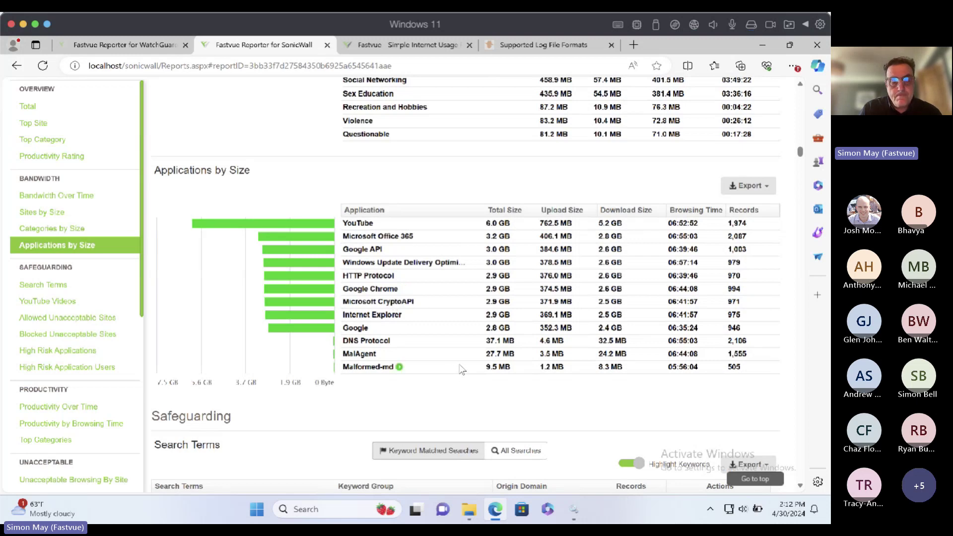
pyautogui.scroll(-5, 462, 370)
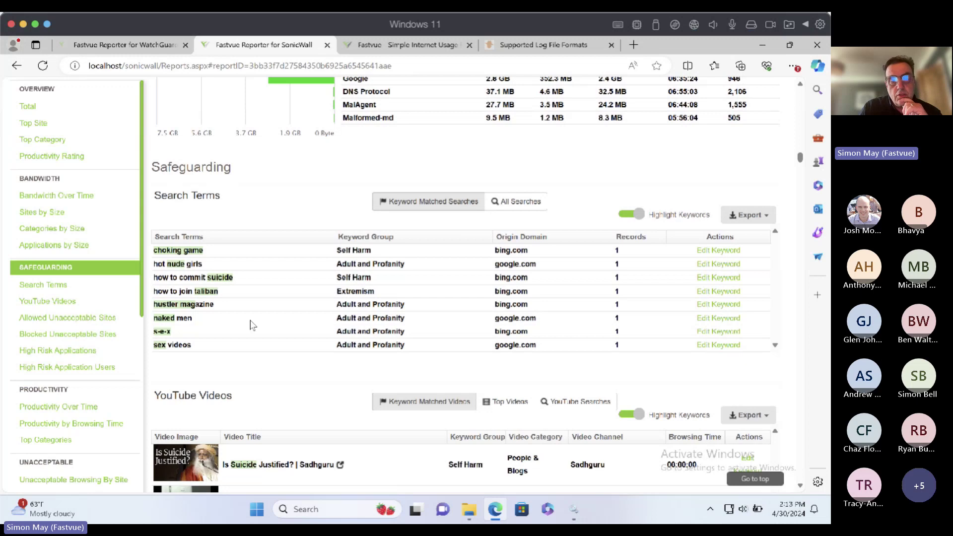
# Switch Search Terms to All Searches, then back to Keyword Matched Searches.
pyautogui.click(518, 201)
pyautogui.scroll(-3, 383, 287)
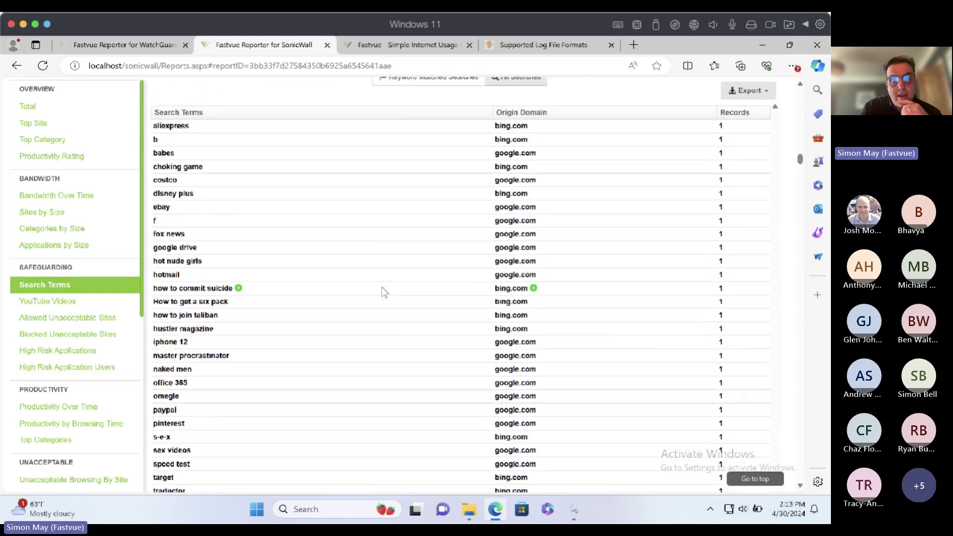
pyautogui.scroll(-2, 358, 283)
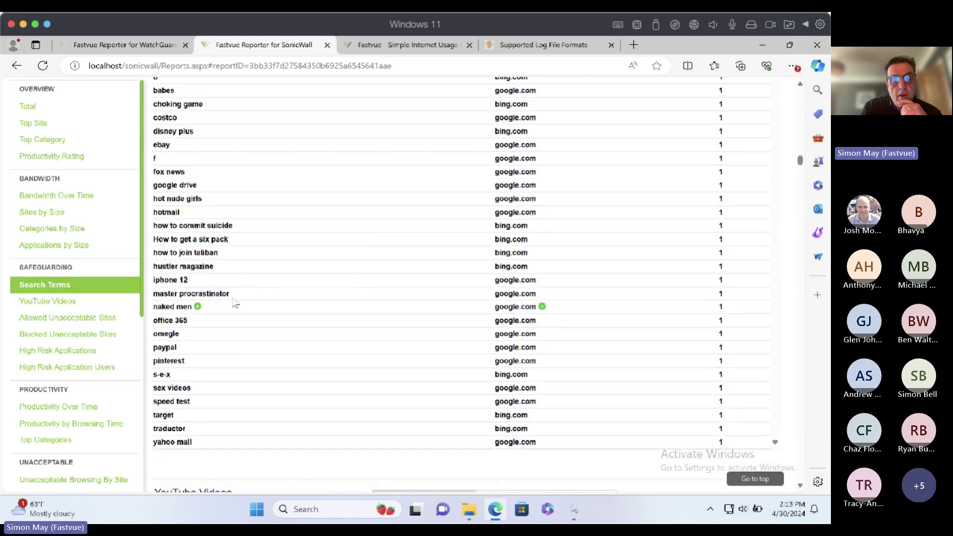
pyautogui.scroll(4, 287, 356)
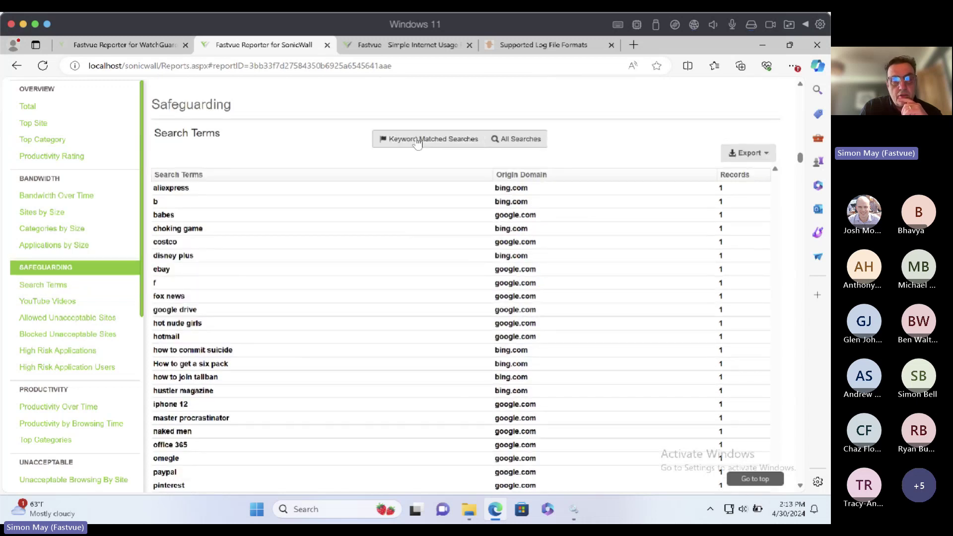
pyautogui.click(417, 139)
# Scroll past YouTube Videos to Allowed and Blocked Unacceptable Sites.
pyautogui.scroll(-4, 348, 223)
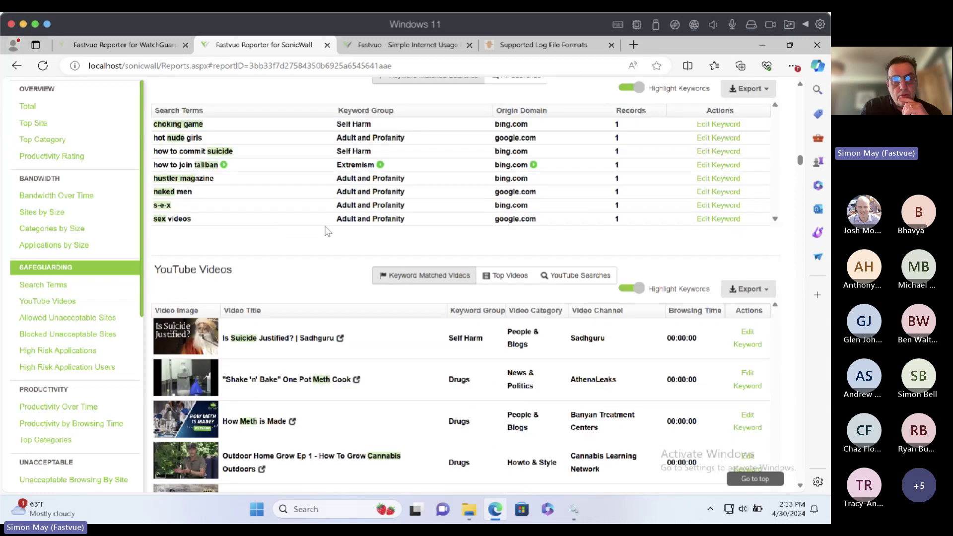
pyautogui.scroll(-2, 342, 231)
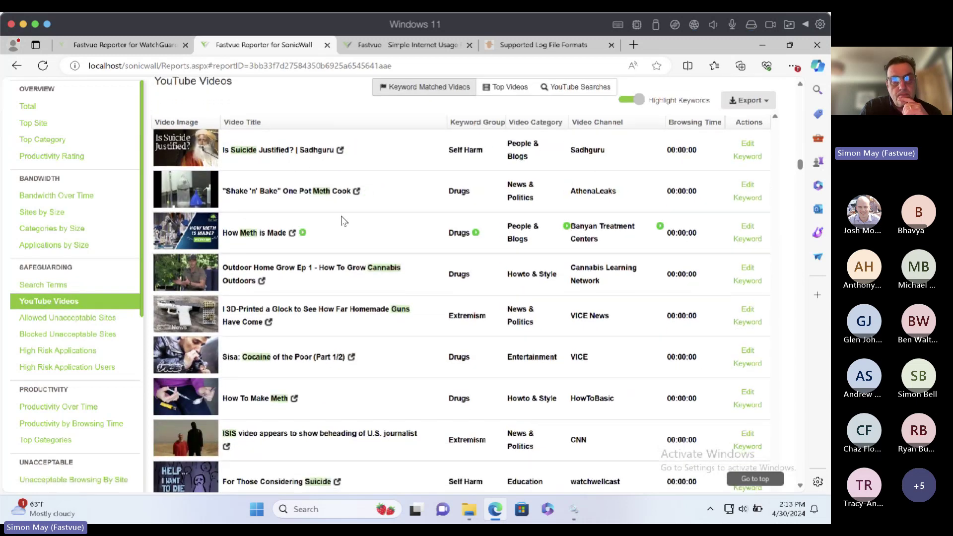
pyautogui.scroll(-4, 341, 220)
pyautogui.scroll(-3, 341, 220)
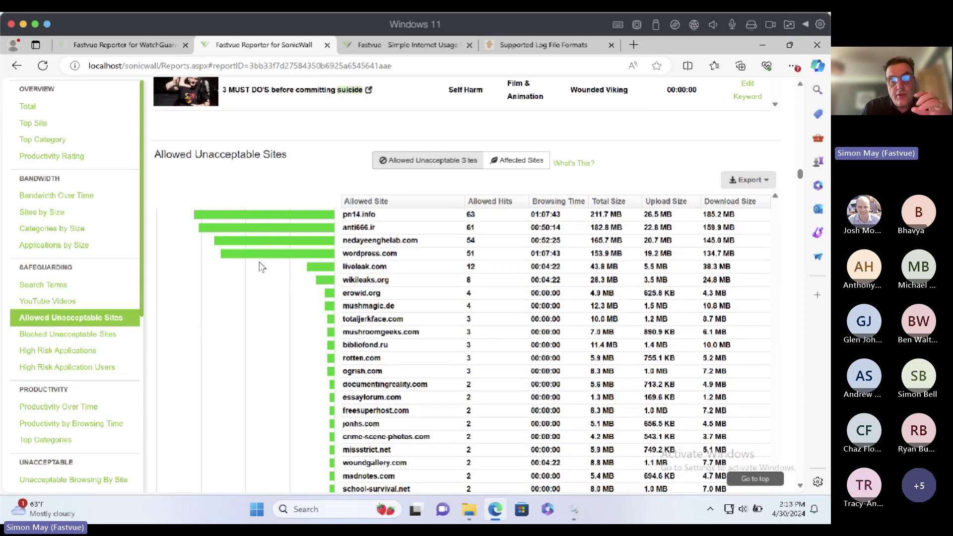
pyautogui.scroll(-1, 258, 263)
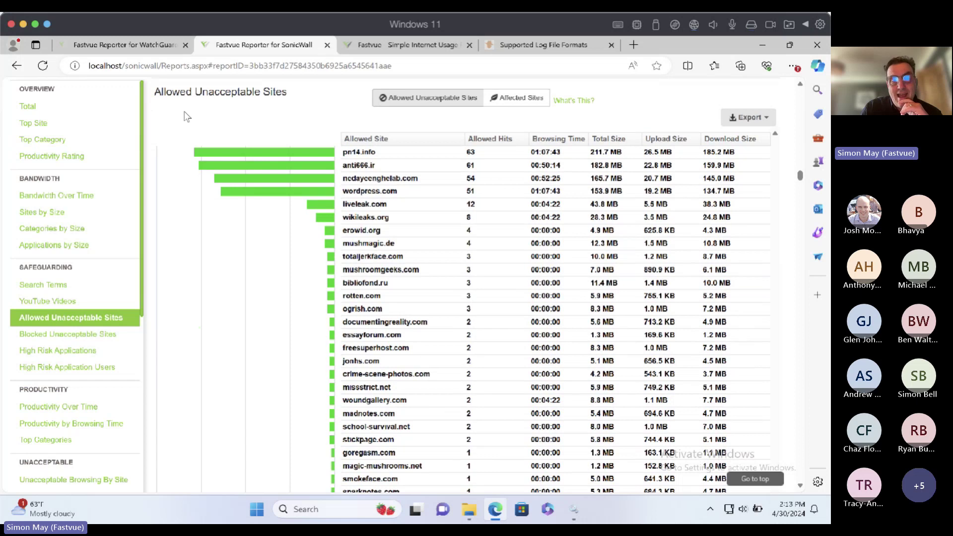
pyautogui.scroll(-10, 213, 149)
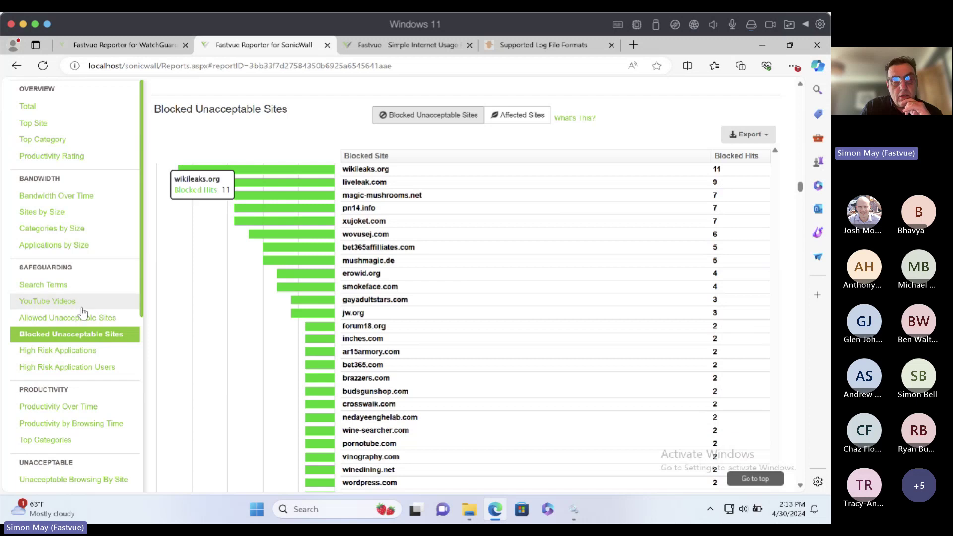
# View High Risk Applications, High Risk Application Users, Productivity Over Time, Productivity by Browsing Time and Top Categories.
pyautogui.click(74, 350)
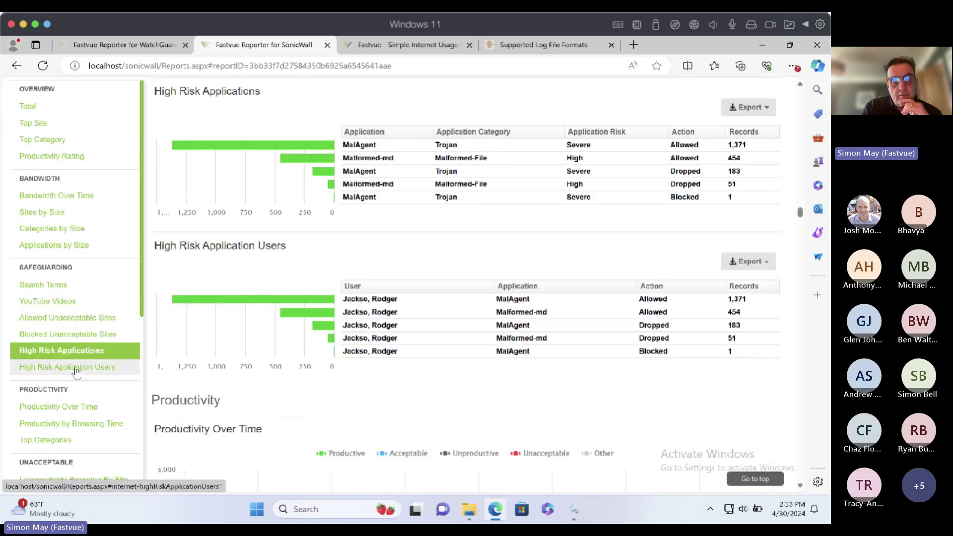
pyautogui.click(76, 369)
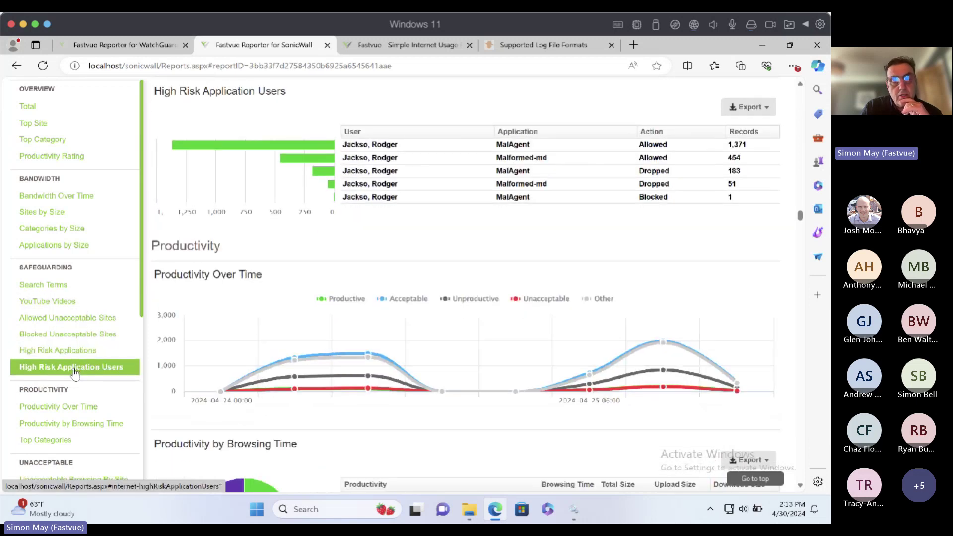
pyautogui.click(60, 409)
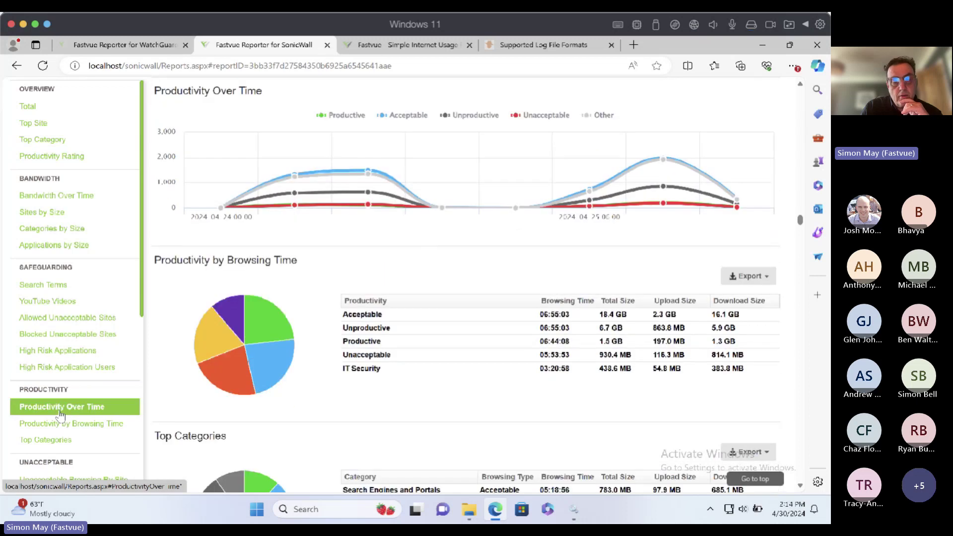
pyautogui.click(57, 425)
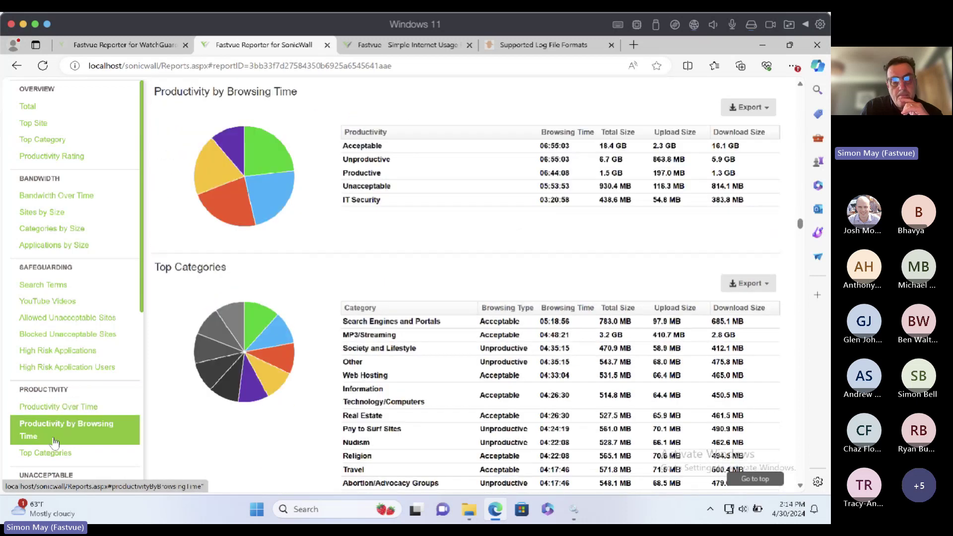
pyautogui.click(55, 452)
# View the Unacceptable and Unproductive Browsing reports by site and by application.
pyautogui.scroll(-2, 62, 429)
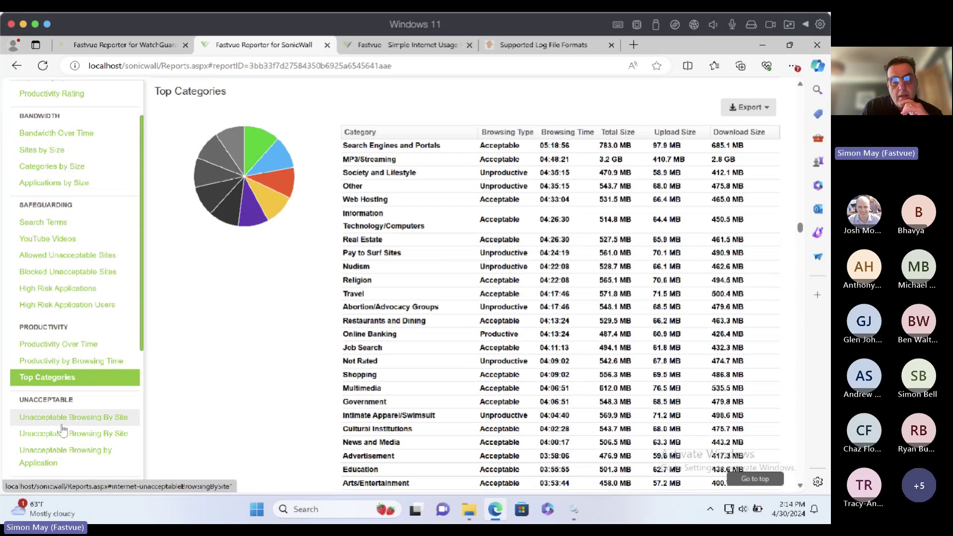
pyautogui.click(62, 426)
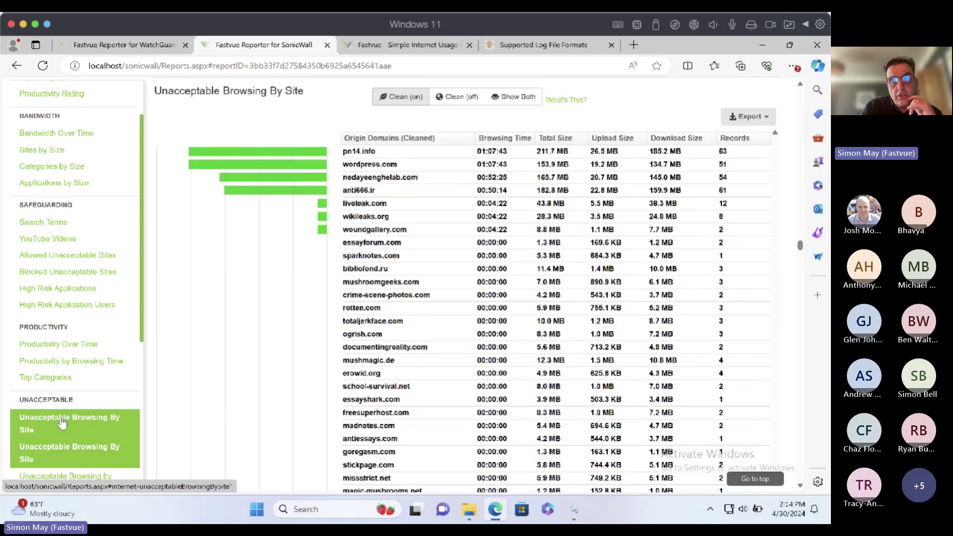
pyautogui.scroll(-4, 54, 343)
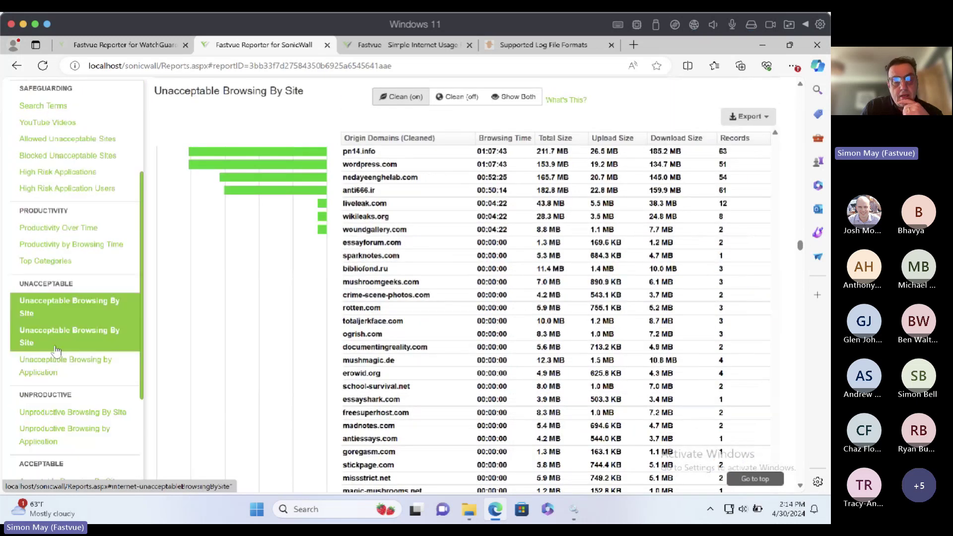
pyautogui.click(54, 305)
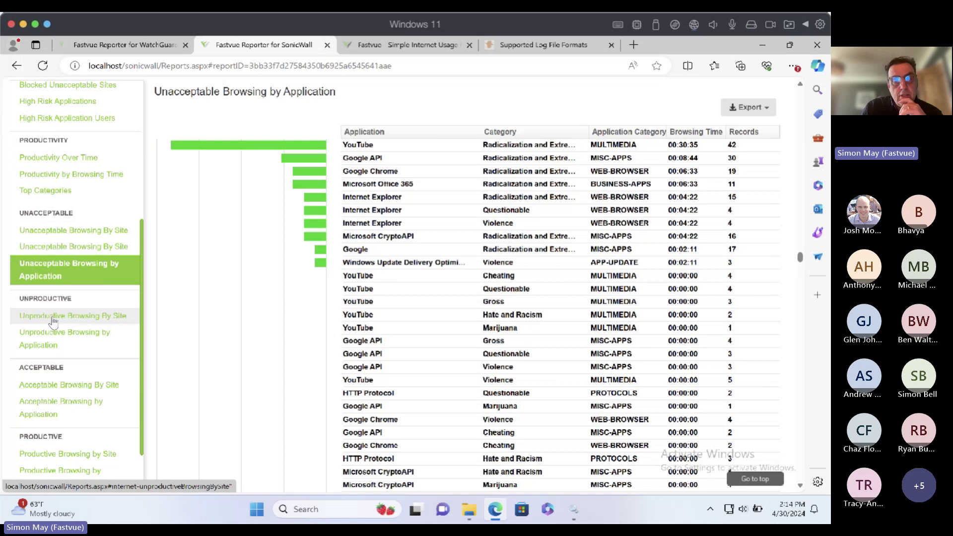
pyautogui.click(53, 318)
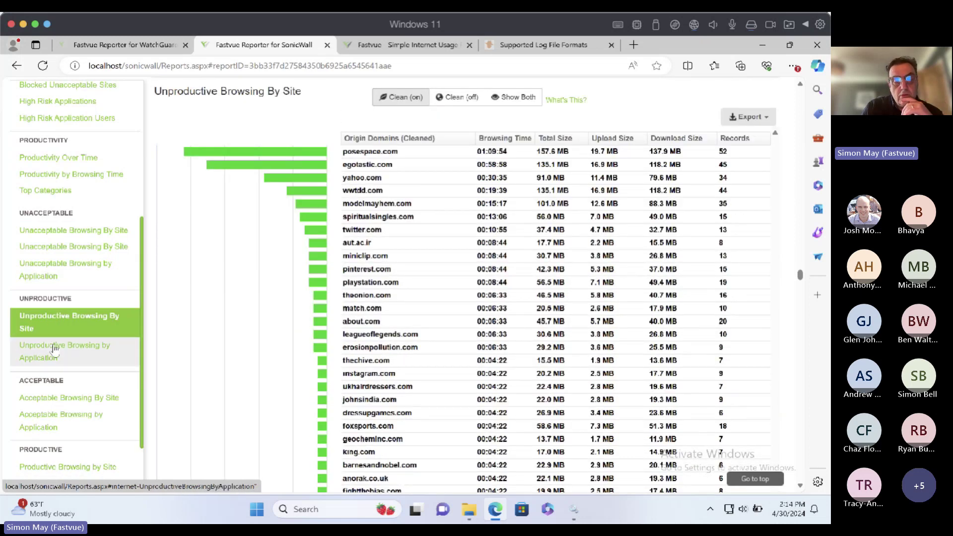
pyautogui.click(55, 349)
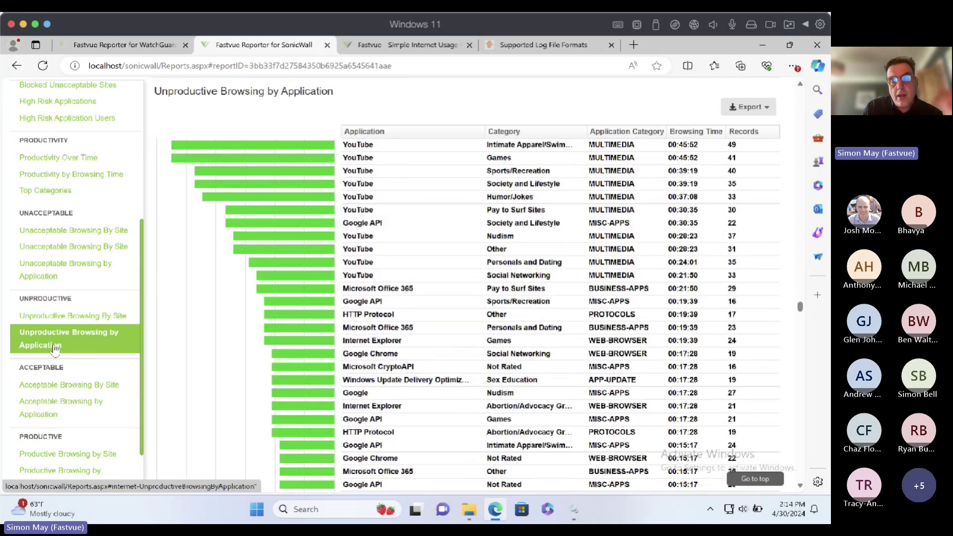
# View the Acceptable and Productive Browsing reports by site and by application.
pyautogui.click(56, 387)
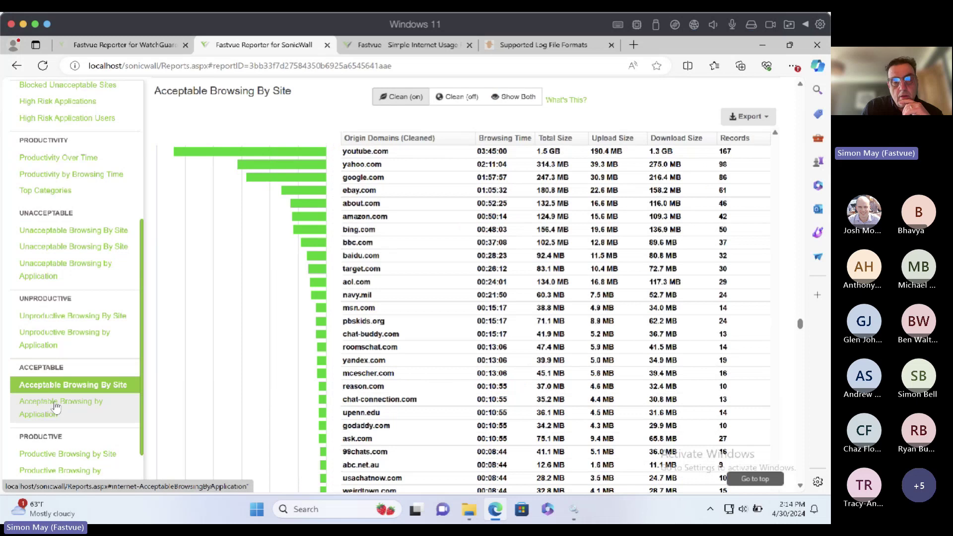
pyautogui.click(52, 404)
pyautogui.scroll(-2, 35, 327)
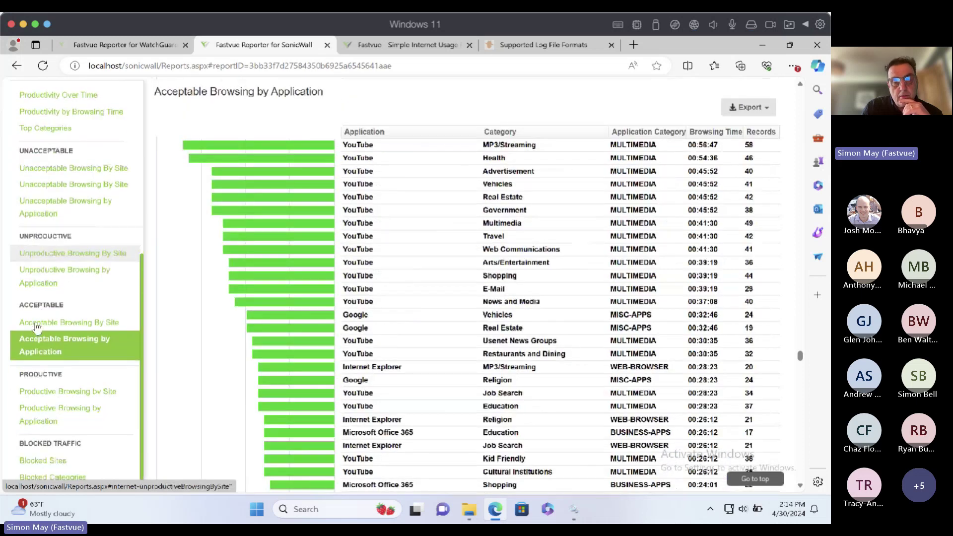
pyautogui.click(52, 391)
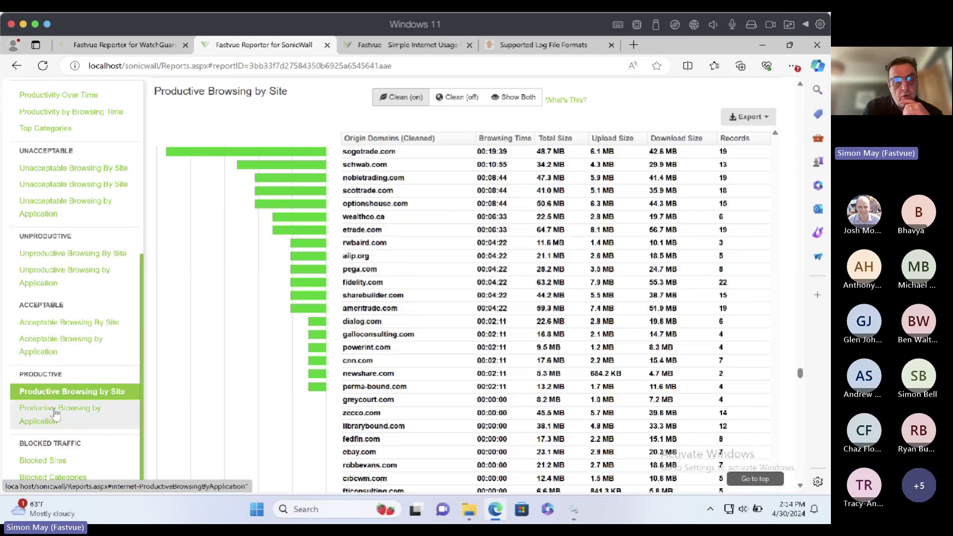
pyautogui.click(50, 414)
# View the Blocked Sites, Blocked Categories and Blocked Applications reports.
pyautogui.scroll(-1, 54, 331)
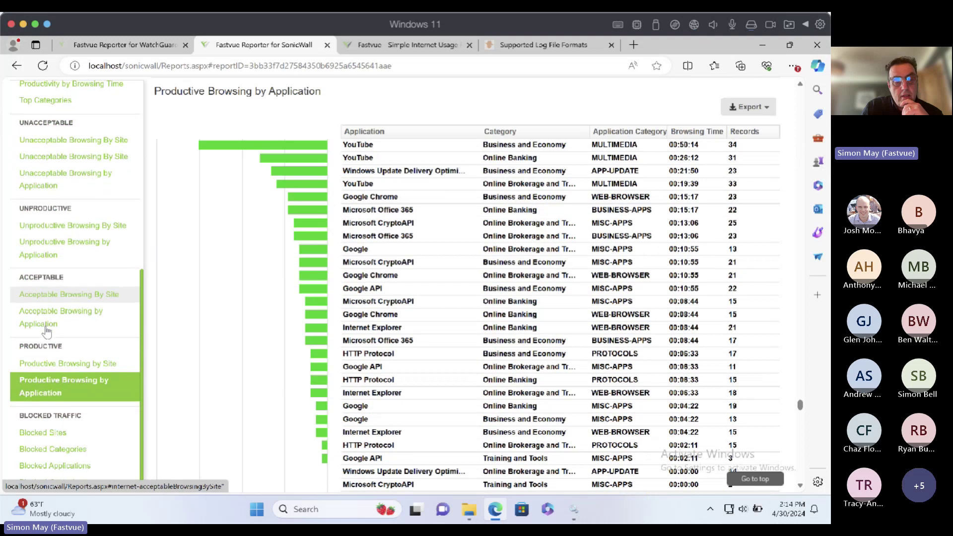
pyautogui.click(49, 434)
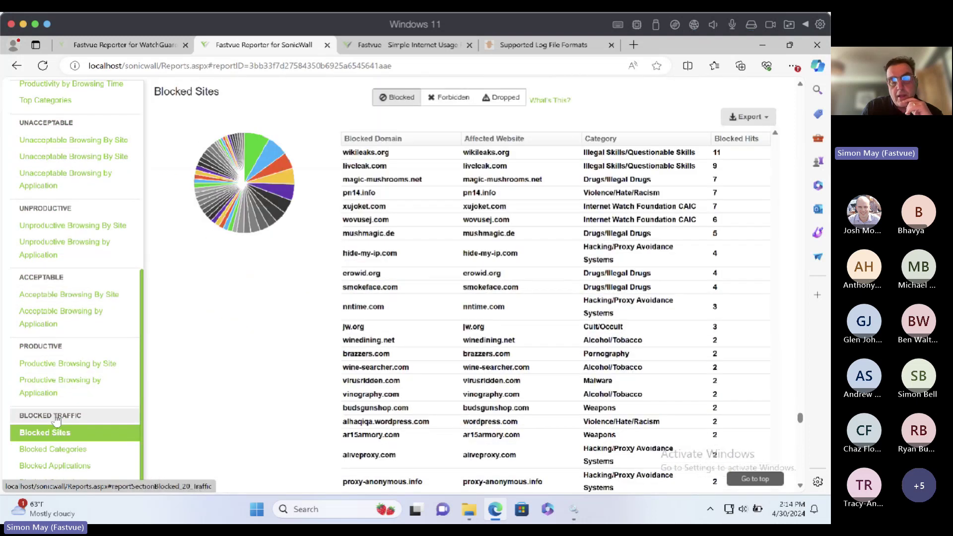
pyautogui.scroll(-3, 57, 460)
pyautogui.click(55, 453)
pyautogui.scroll(-3, 55, 467)
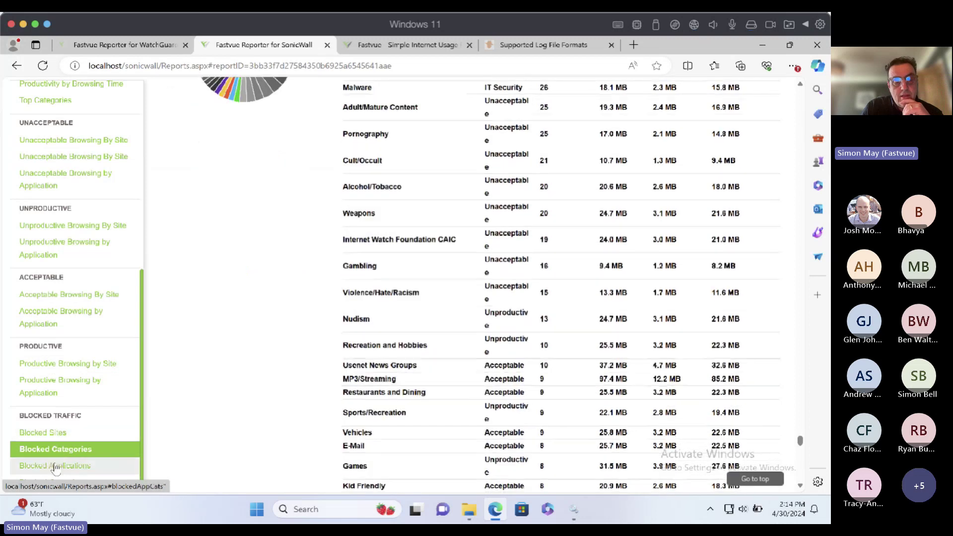
pyautogui.click(55, 466)
# Return to the user report's Total overview at the top.
pyautogui.scroll(-5, 128, 443)
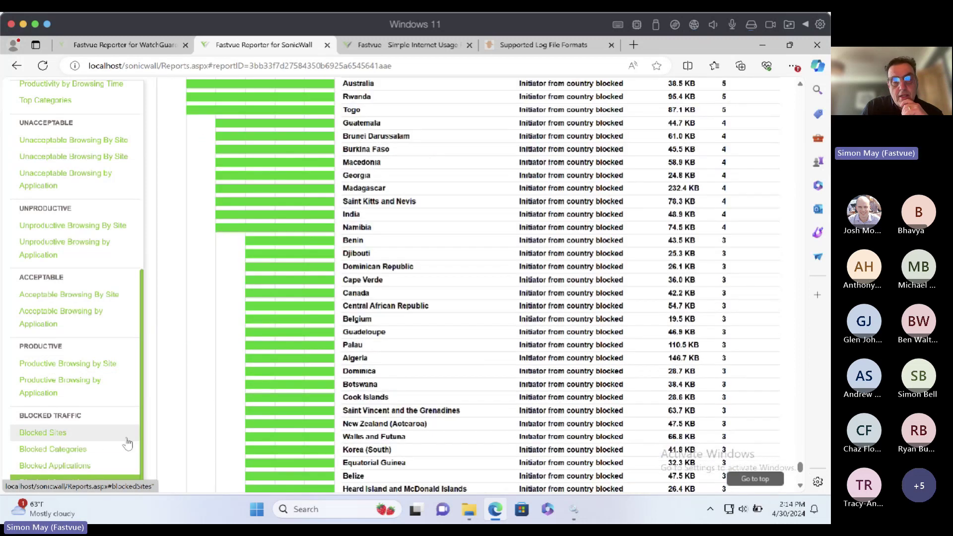
pyautogui.scroll(-4, 128, 443)
pyautogui.scroll(3, 132, 390)
pyautogui.moveTo(142, 390); pyautogui.dragTo(140, 213)
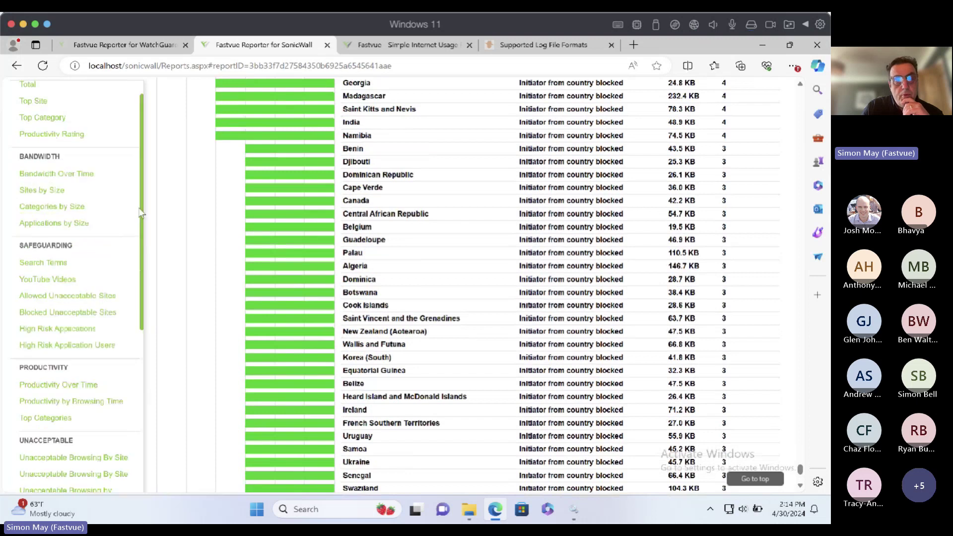
pyautogui.scroll(1, 141, 213)
pyautogui.click(100, 106)
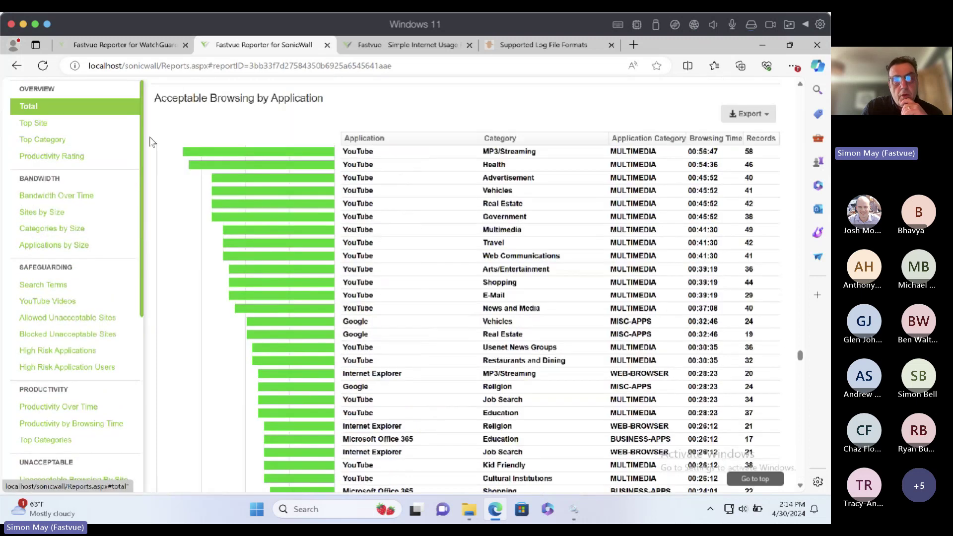
pyautogui.scroll(10, 208, 183)
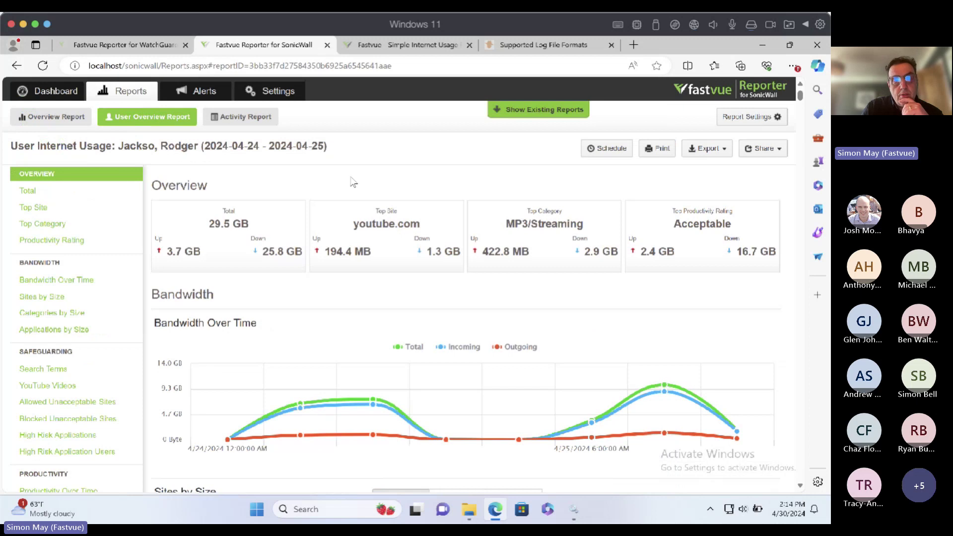
# Run the organisation-wide Overview Report for these dates, leaving it unscheduled.
pyautogui.click(52, 117)
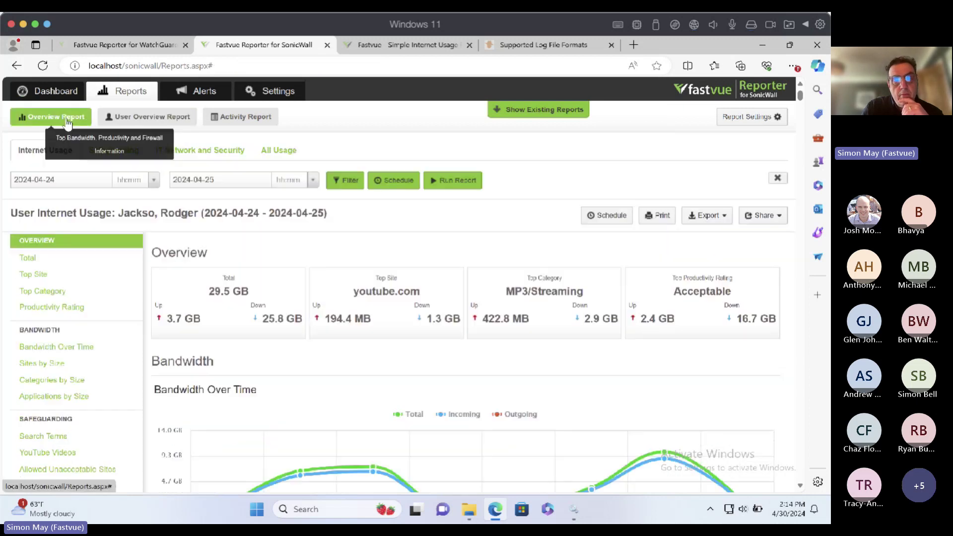
pyautogui.click(452, 181)
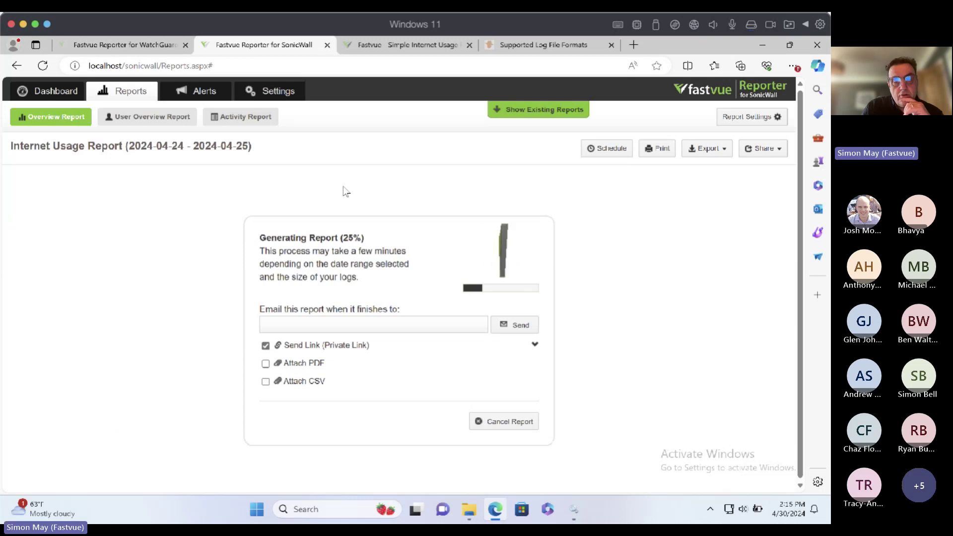
pyautogui.click(600, 147)
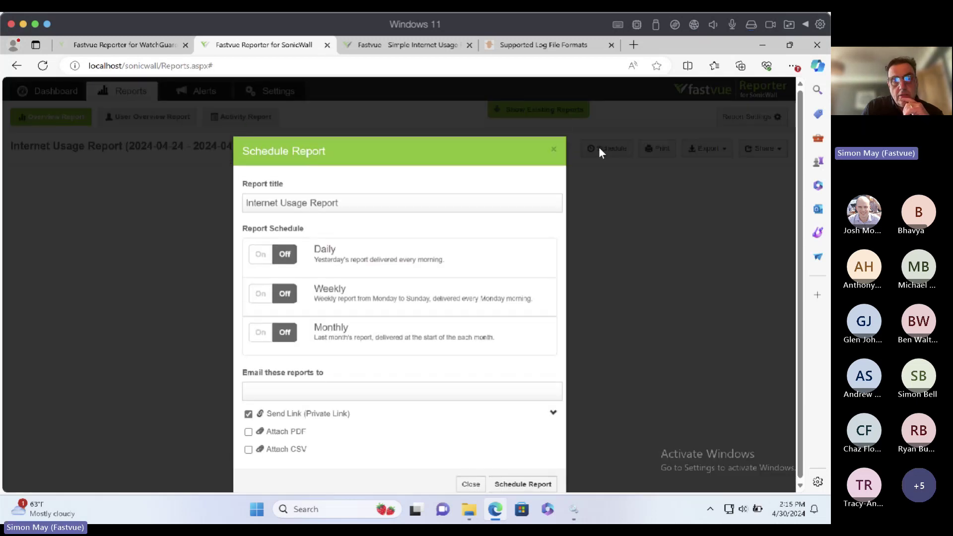
pyautogui.click(555, 152)
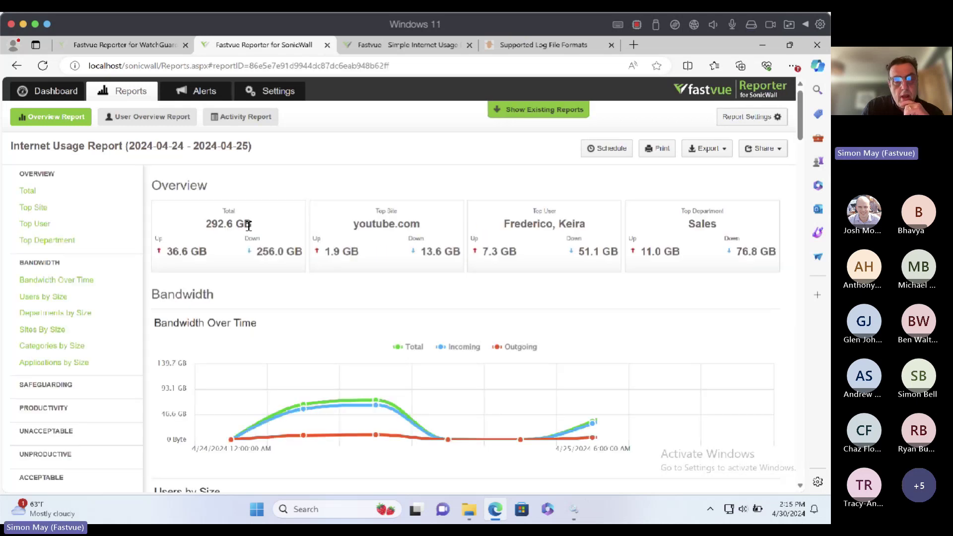
# Scroll through the Users, Departments and Sites by Size reports.
pyautogui.scroll(-3, 334, 231)
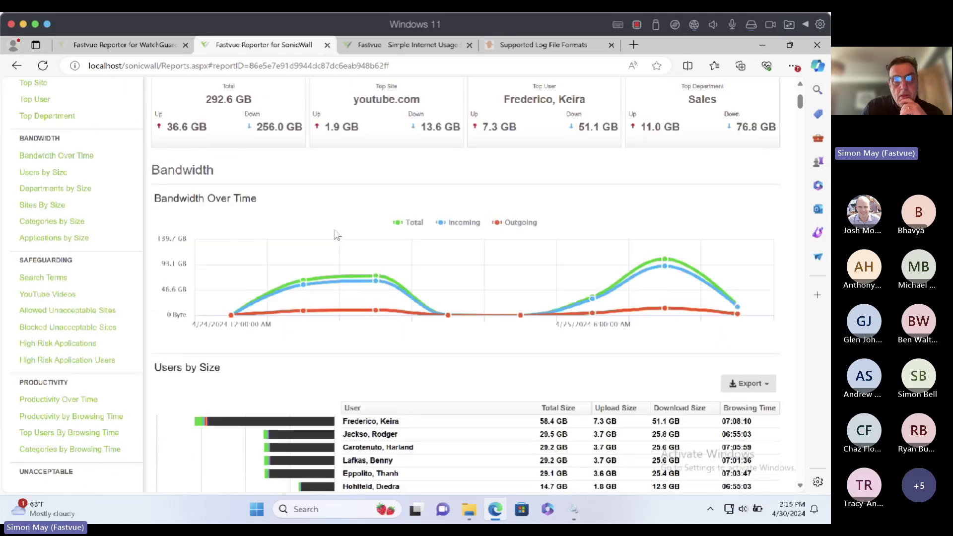
pyautogui.scroll(-1, 320, 298)
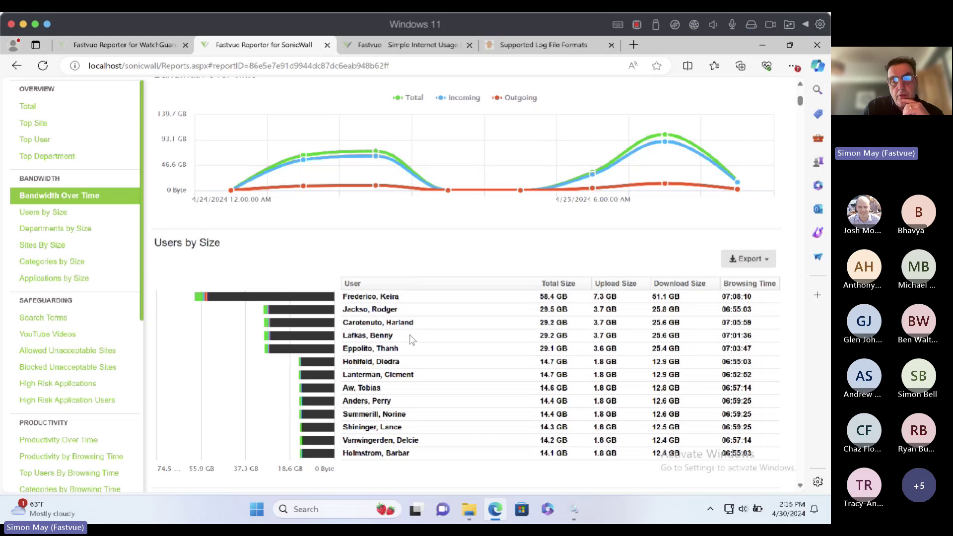
pyautogui.moveTo(411, 340)
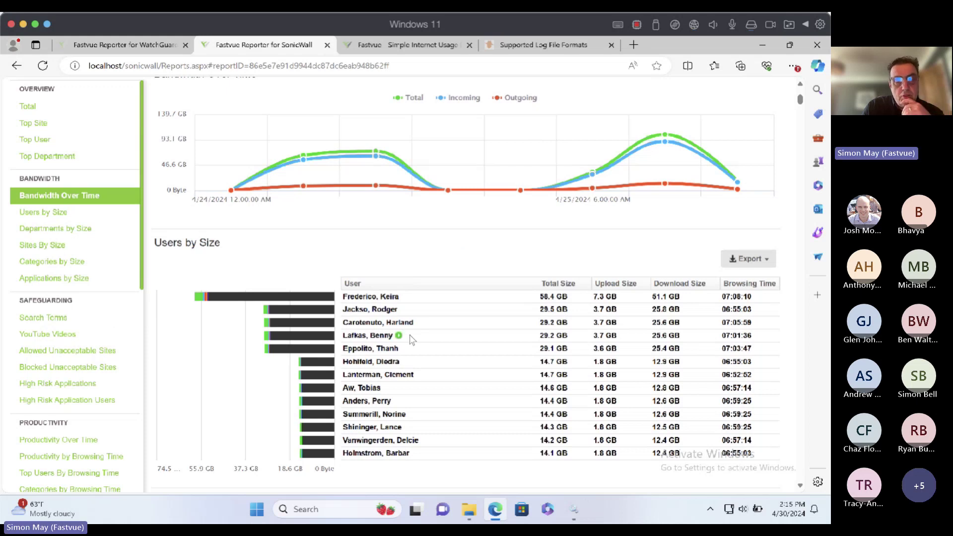
pyautogui.scroll(-10, 411, 340)
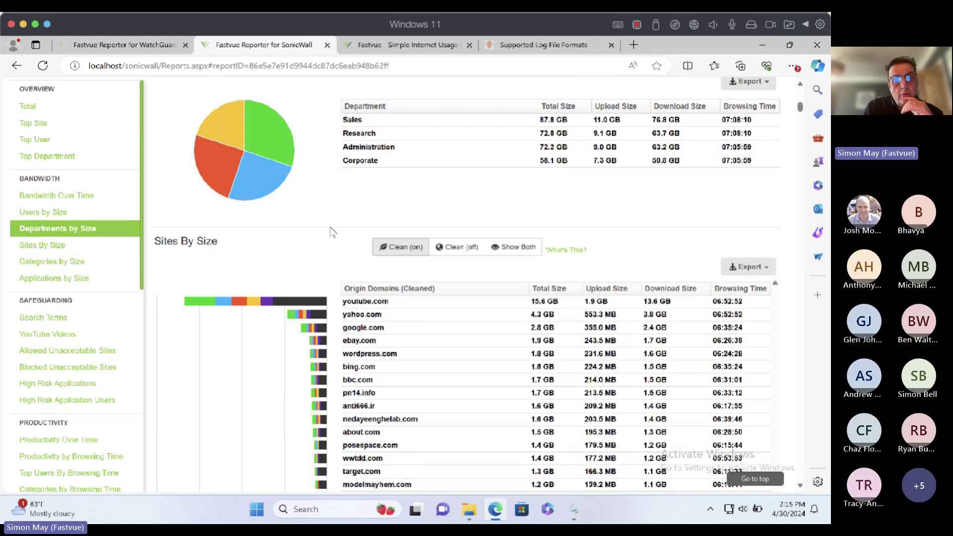
pyautogui.scroll(1, 331, 232)
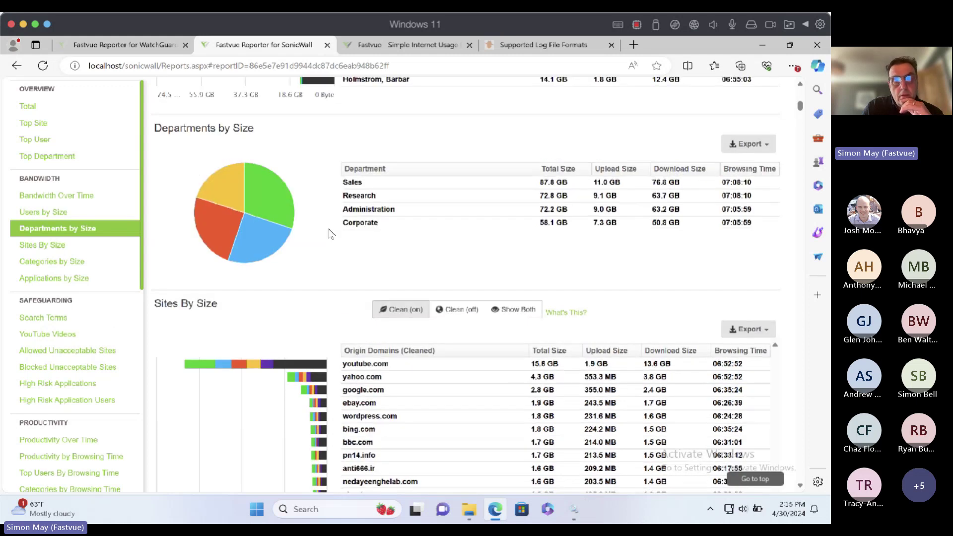
pyautogui.scroll(-3, 332, 249)
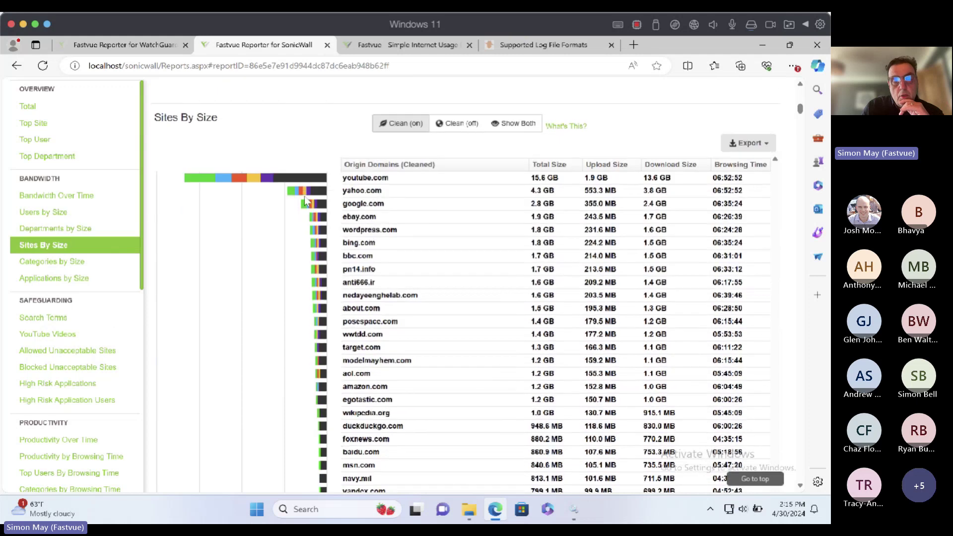
# Preview quick-report options for youtube.com, then scroll on through Categories and Applications by Size.
pyautogui.click(394, 178)
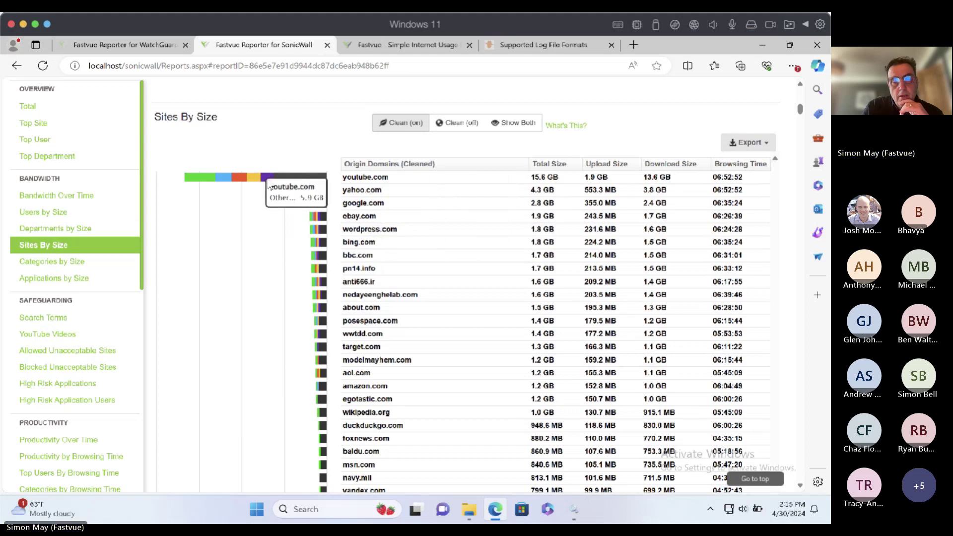
pyautogui.scroll(-1, 381, 231)
pyautogui.scroll(-12, 381, 231)
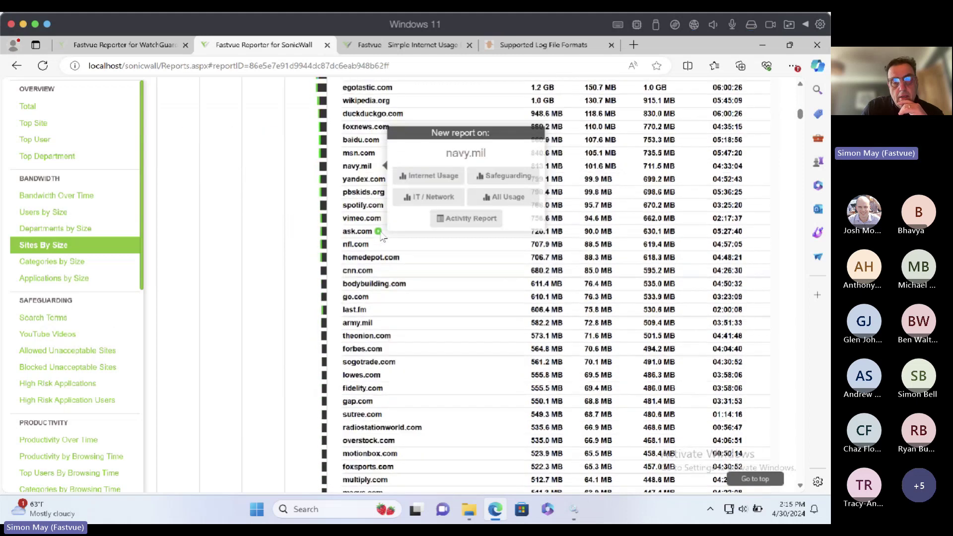
pyautogui.scroll(-15, 387, 254)
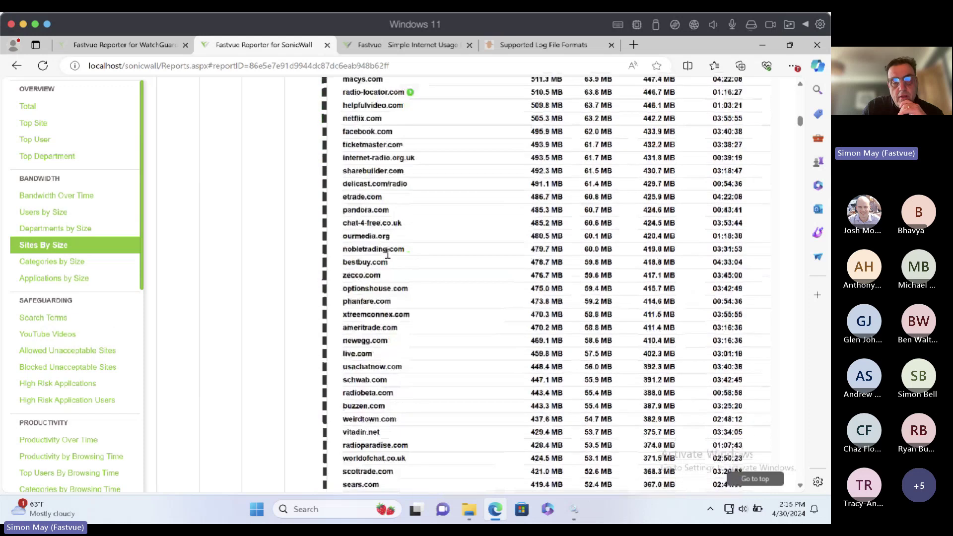
pyautogui.scroll(-15, 390, 255)
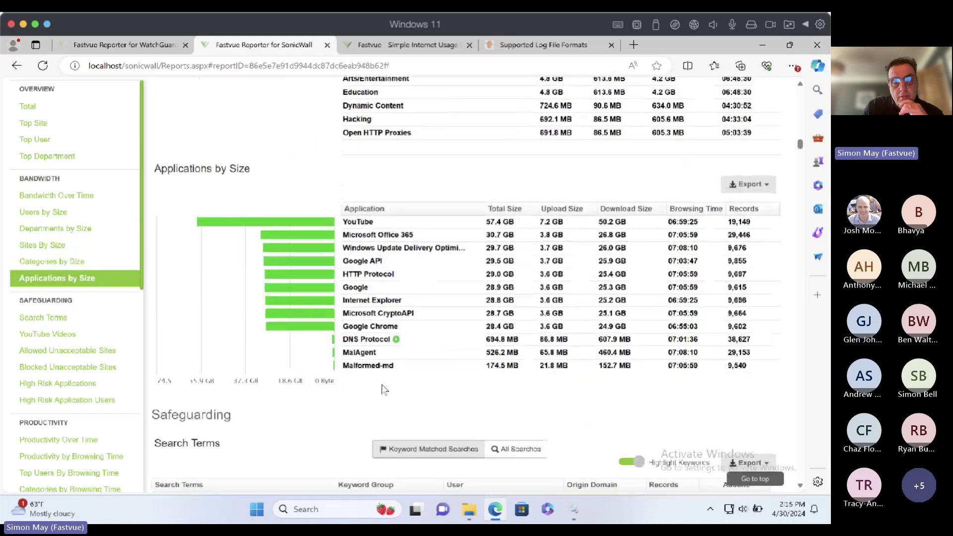
pyautogui.scroll(-12, 290, 347)
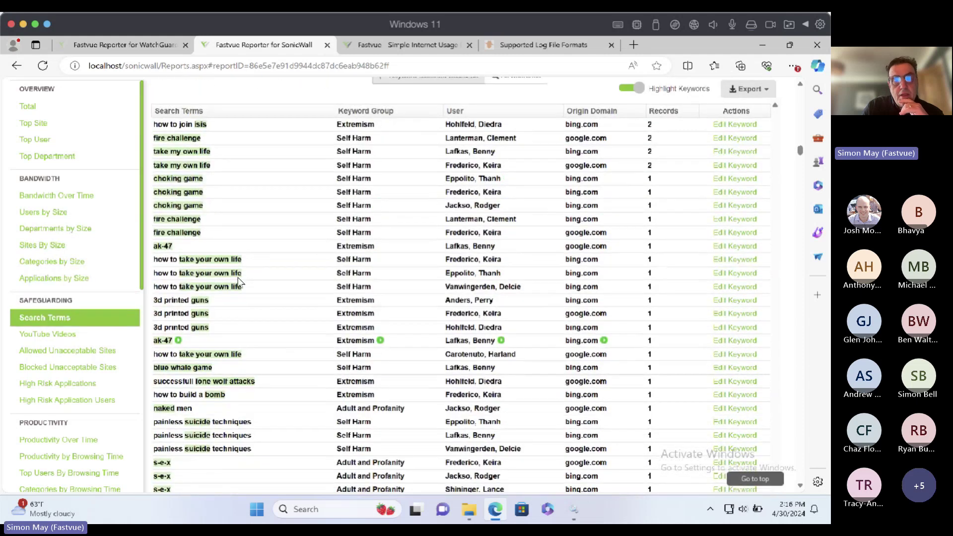
# Preview quick-report options for a user's search term in Search Terms.
pyautogui.click(502, 151)
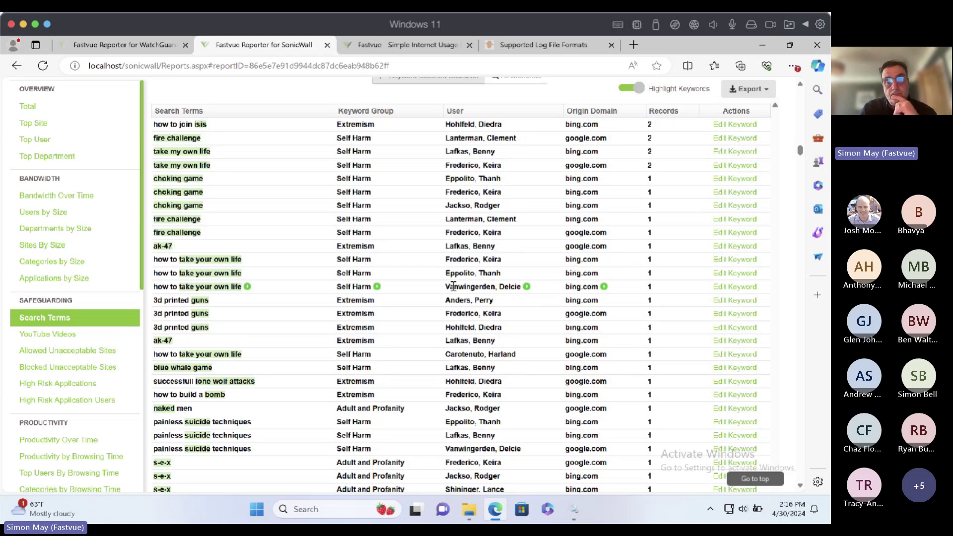
pyautogui.scroll(-5, 453, 286)
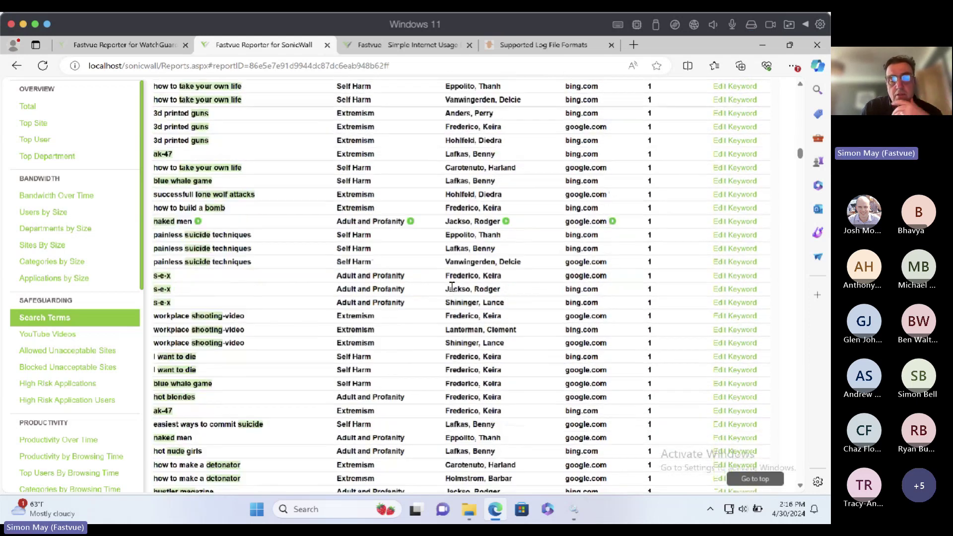
pyautogui.scroll(-8, 445, 318)
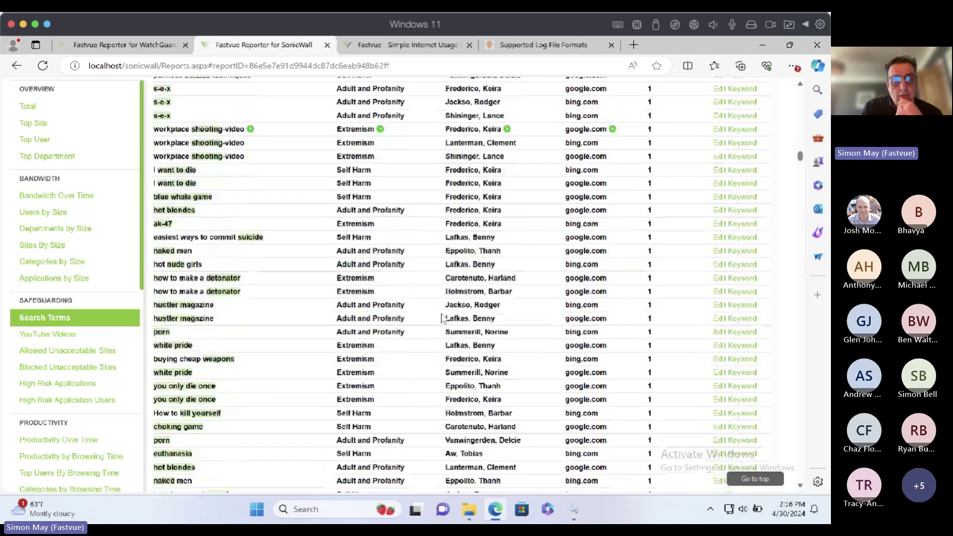
pyautogui.scroll(-5, 444, 316)
pyautogui.scroll(20, 445, 314)
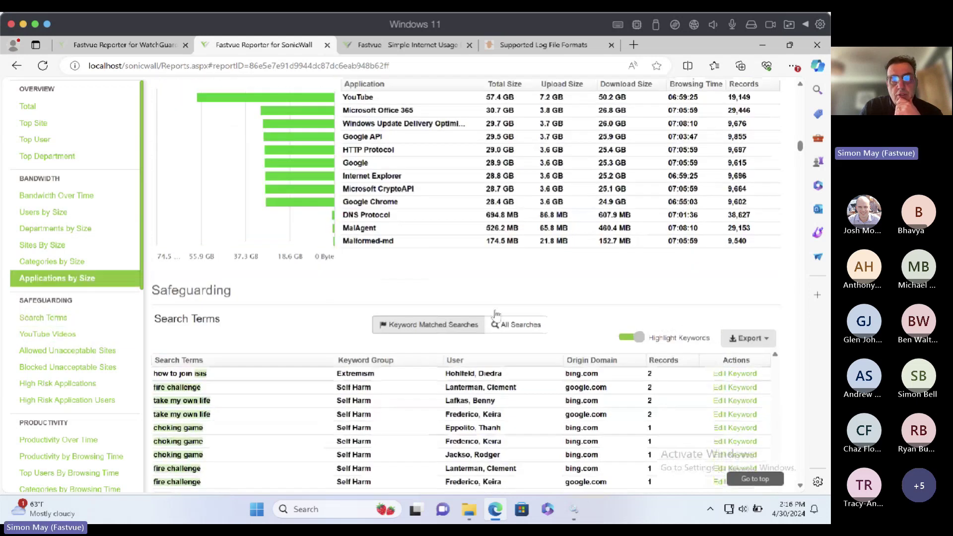
# Switch to All Searches, back to Keyword Matched Searches, and scroll to YouTube Videos.
pyautogui.click(511, 325)
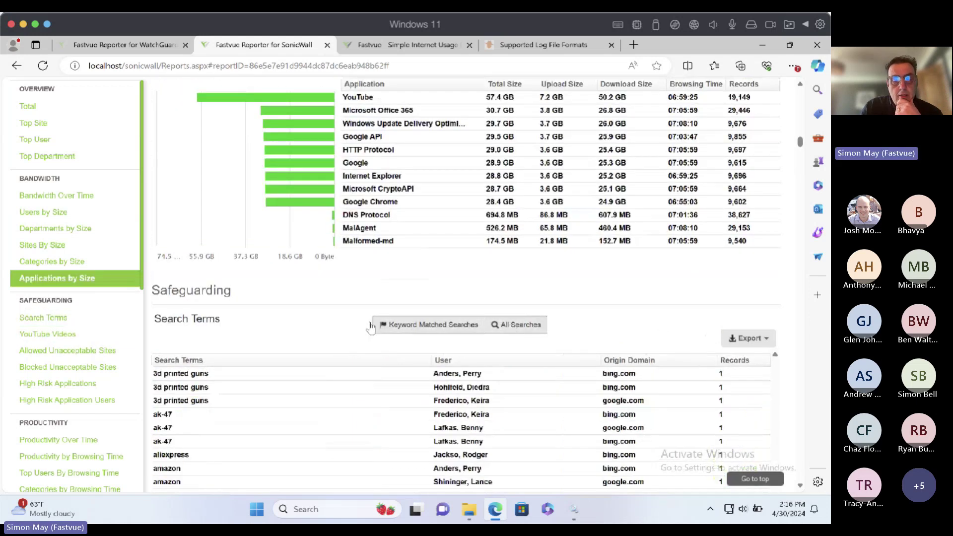
pyautogui.scroll(-3, 378, 318)
pyautogui.scroll(-2, 393, 303)
pyautogui.scroll(2, 392, 303)
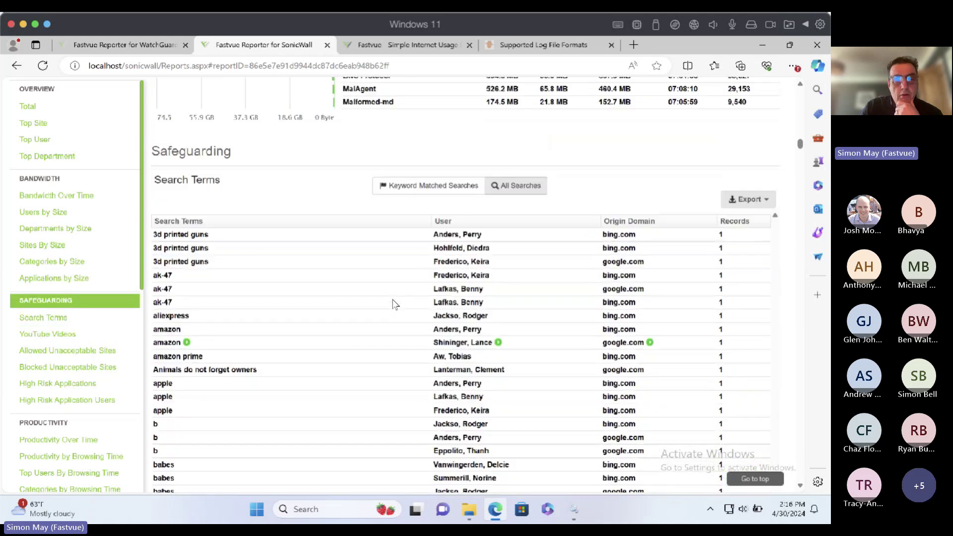
pyautogui.click(425, 204)
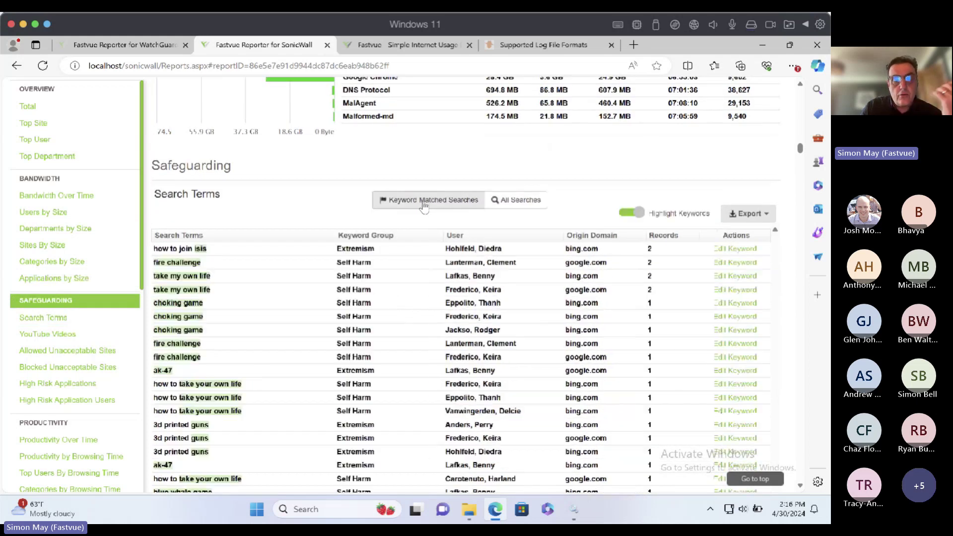
pyautogui.scroll(-10, 339, 260)
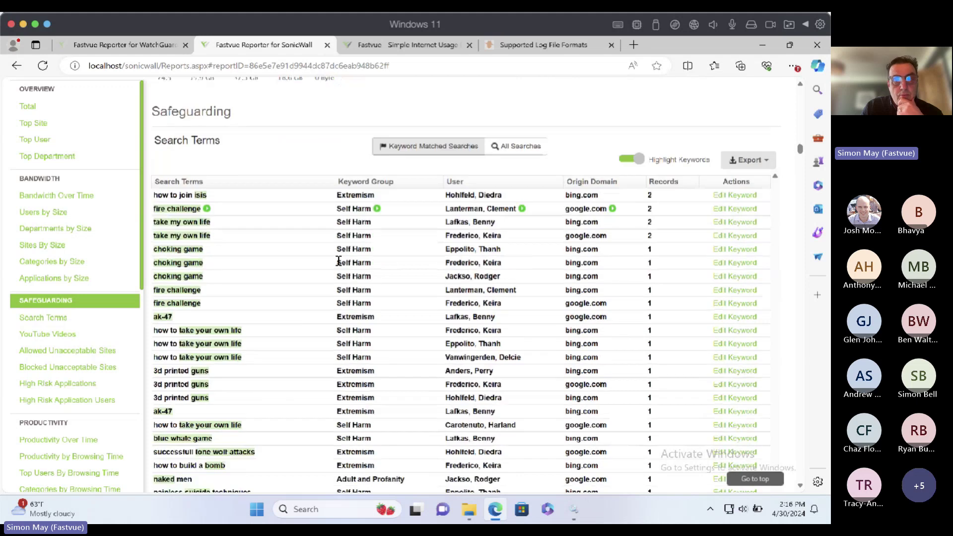
pyautogui.scroll(-10, 339, 261)
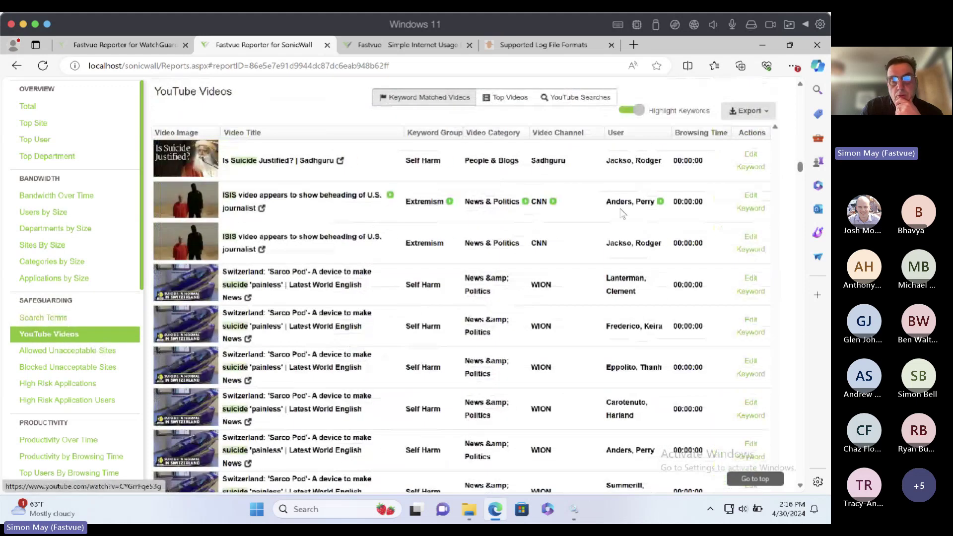
# View Allowed/Blocked Unacceptable Sites, High Risk Applications and Users, and both Productivity reports.
pyautogui.click(66, 352)
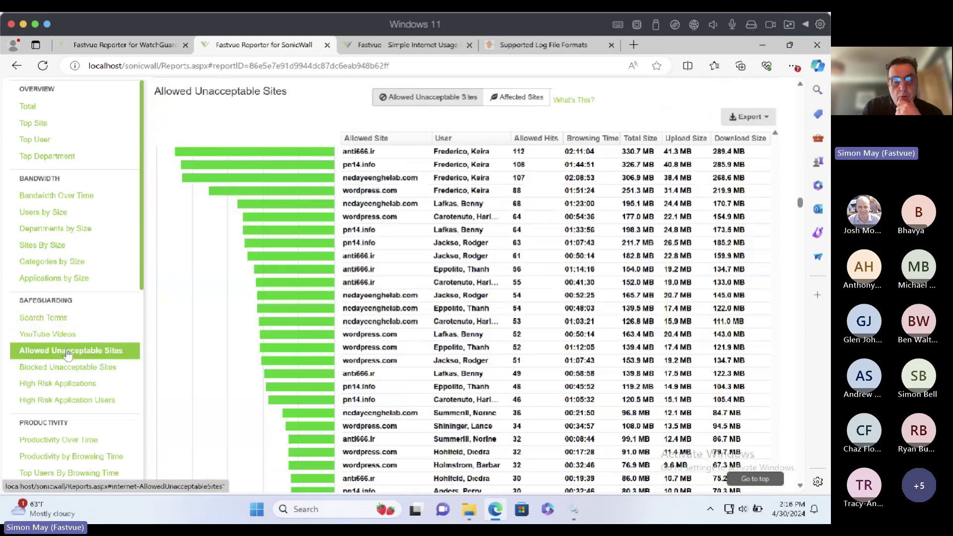
pyautogui.click(77, 370)
pyautogui.click(81, 385)
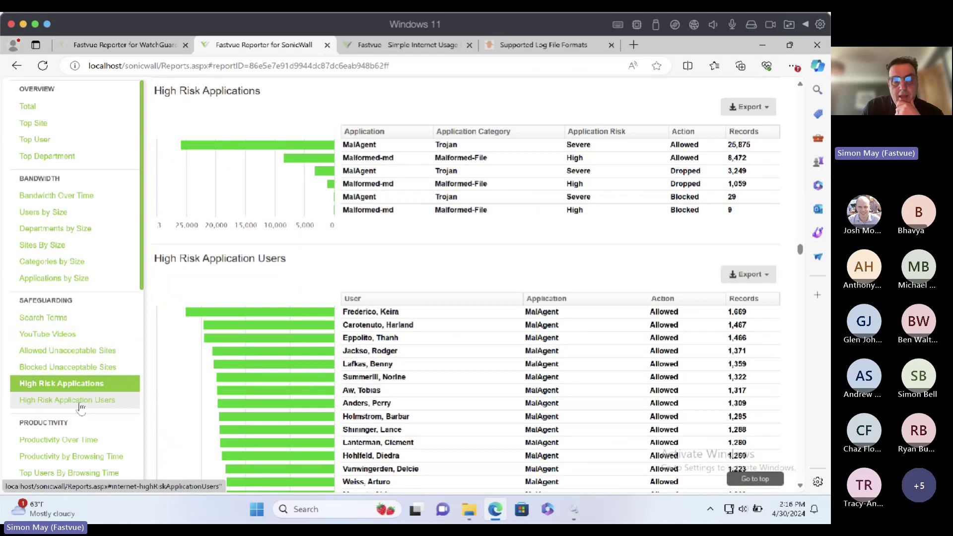
pyautogui.click(79, 400)
pyautogui.click(75, 442)
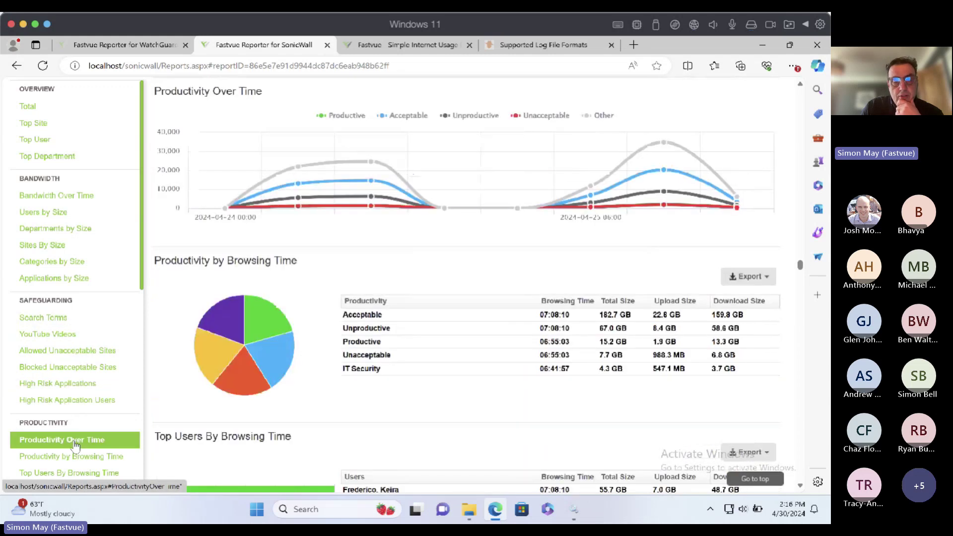
pyautogui.click(76, 456)
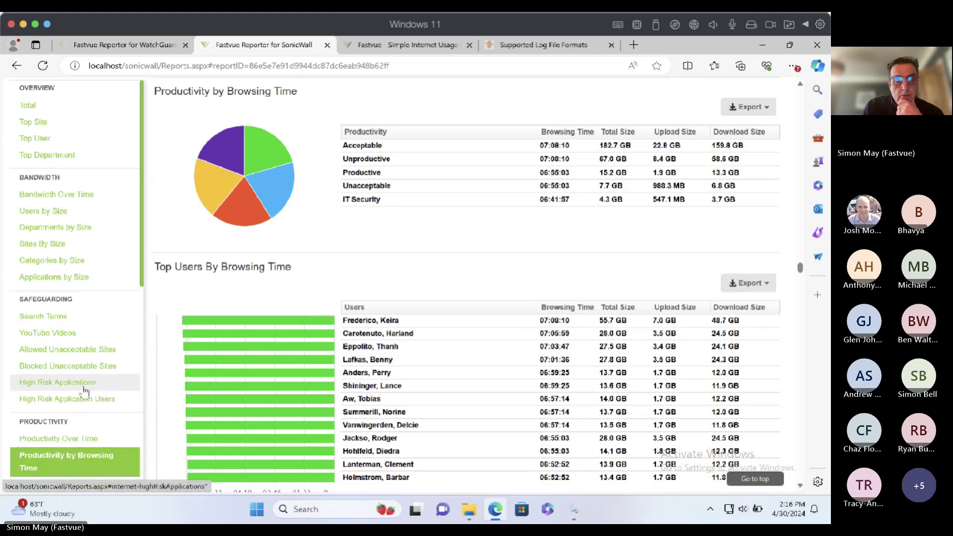
# View Top Users and Categories by Browsing Time, then the unacceptable users, sites and applications reports.
pyautogui.scroll(-3, 80, 387)
pyautogui.click(72, 287)
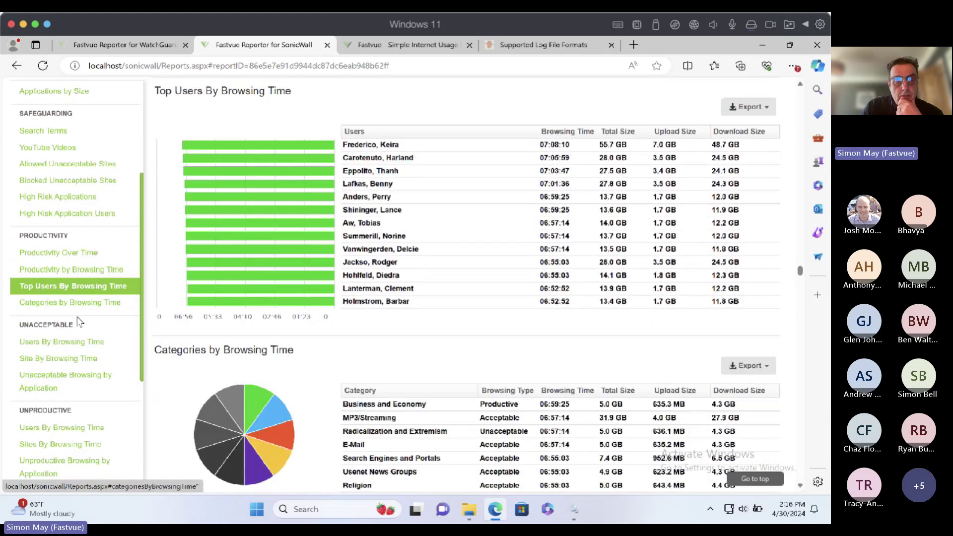
pyautogui.click(72, 304)
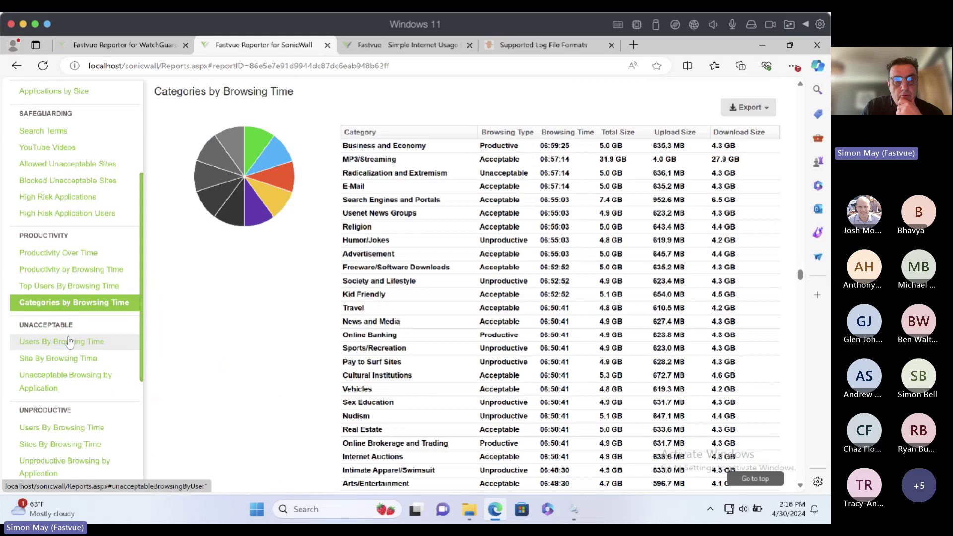
pyautogui.click(70, 343)
pyautogui.click(70, 358)
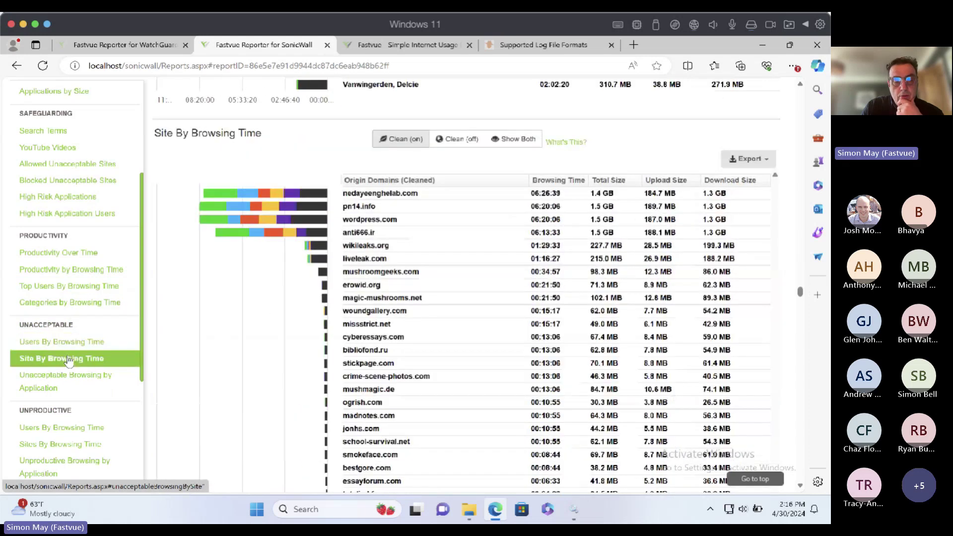
pyautogui.click(68, 379)
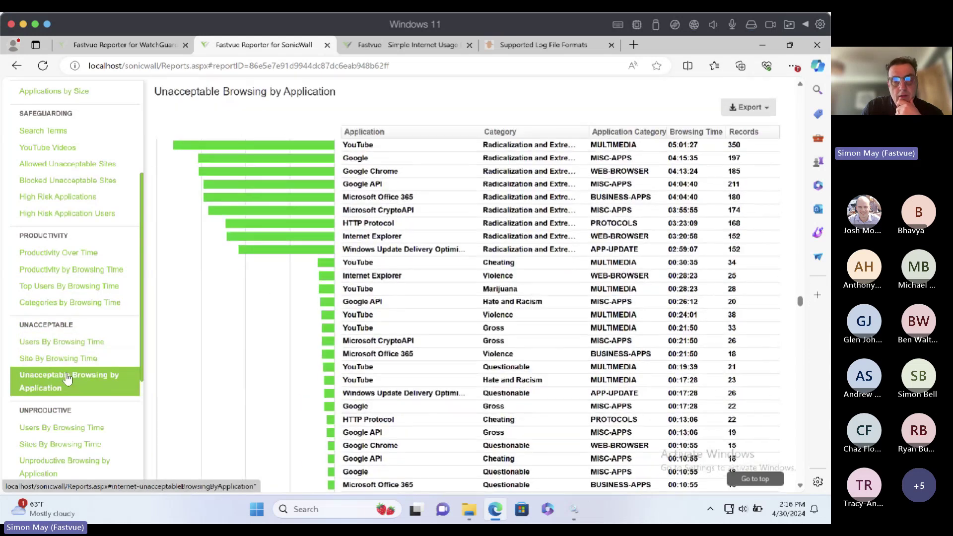
# View the unproductive Users and Sites By Browsing Time, then return to the Overview Total.
pyautogui.click(59, 427)
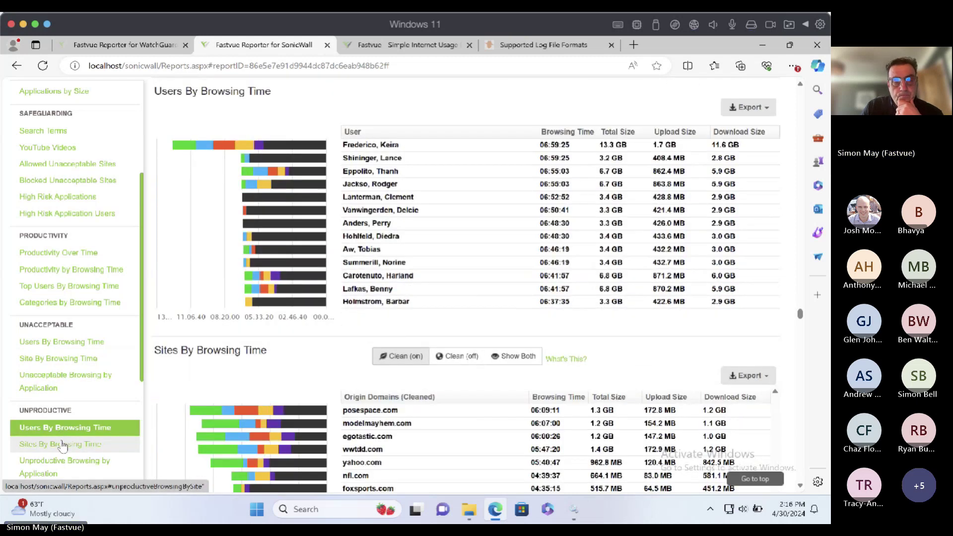
pyautogui.click(63, 444)
pyautogui.scroll(-2, 62, 365)
pyautogui.scroll(8, 61, 368)
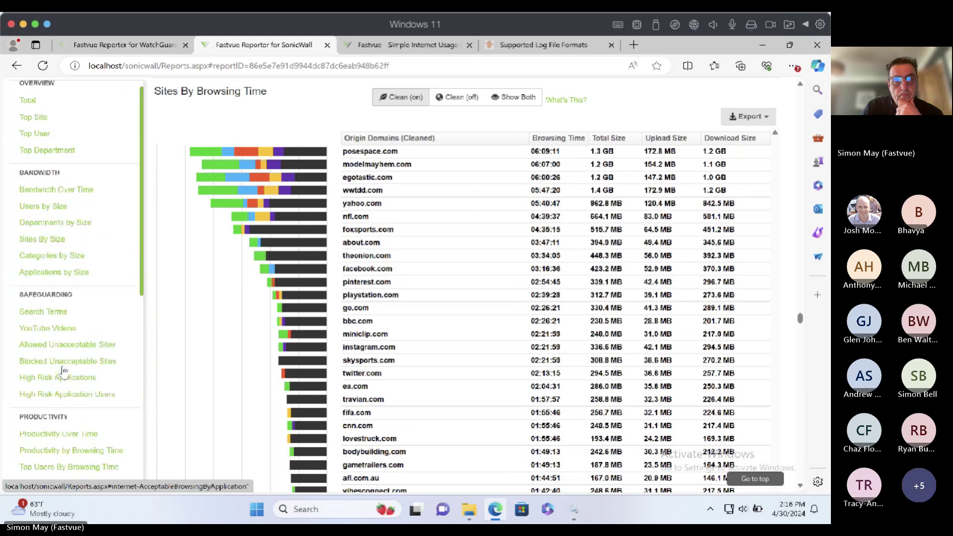
pyautogui.click(28, 106)
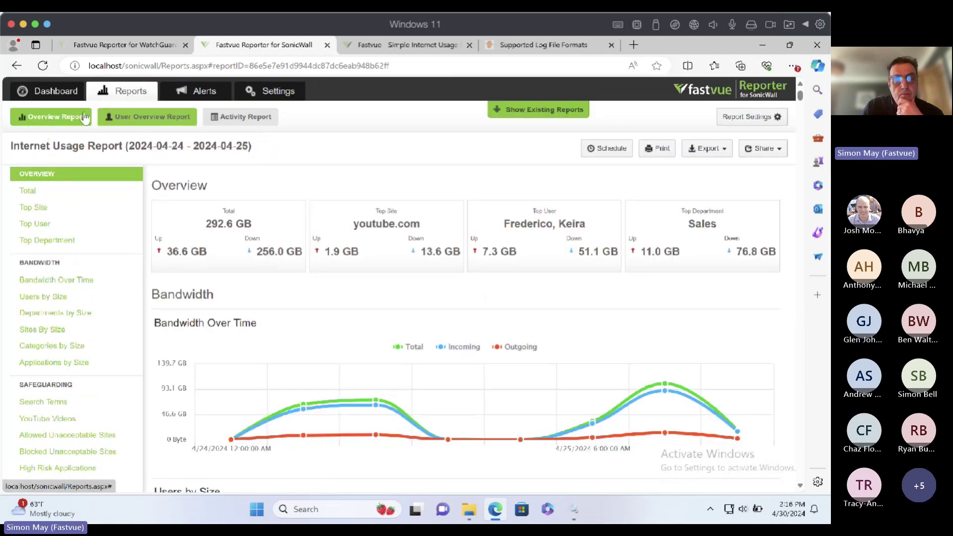
# Switch the report filter to Safeguarding and run it for 2024-04-24 to 2024-04-25.
pyautogui.click(63, 116)
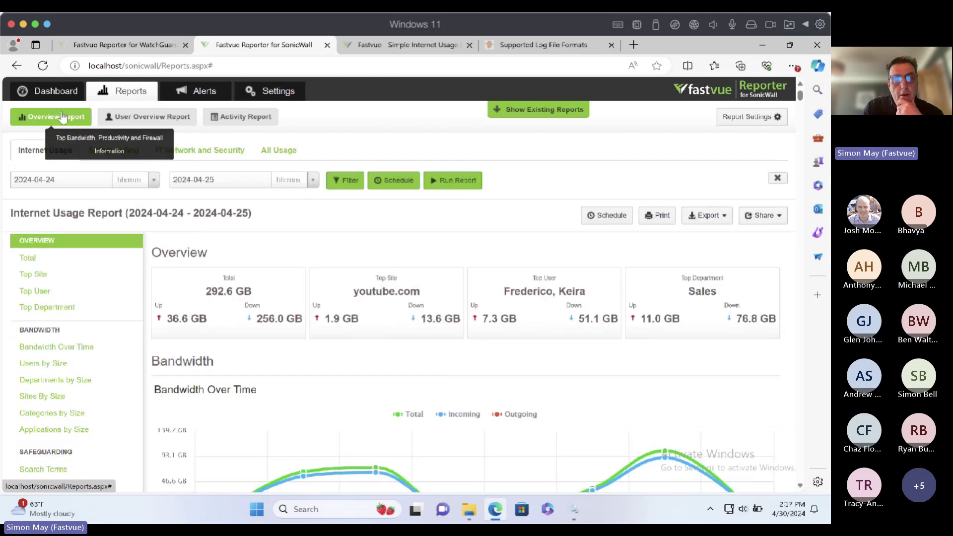
pyautogui.click(114, 151)
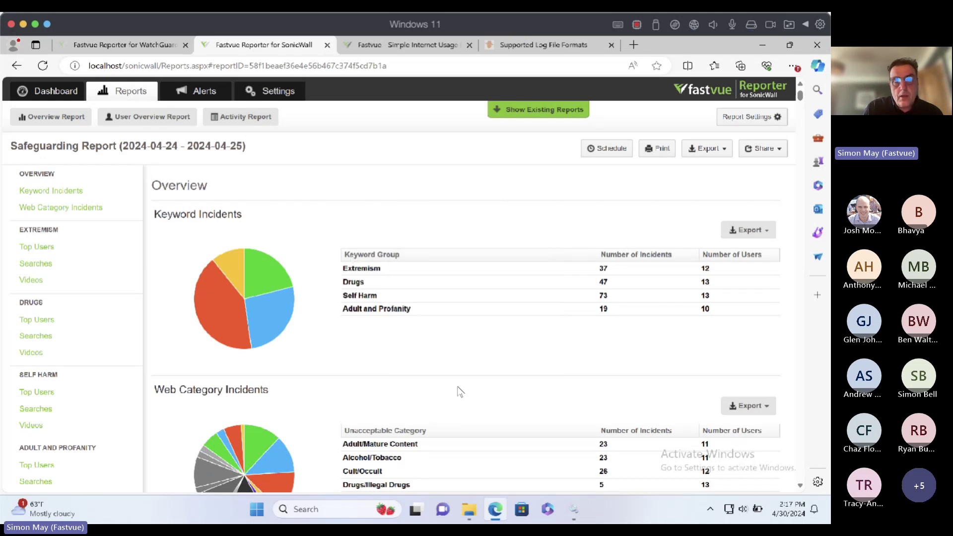
# Scroll through Web Category Incidents and the Extremism top users, searches and videos.
pyautogui.scroll(-4, 466, 283)
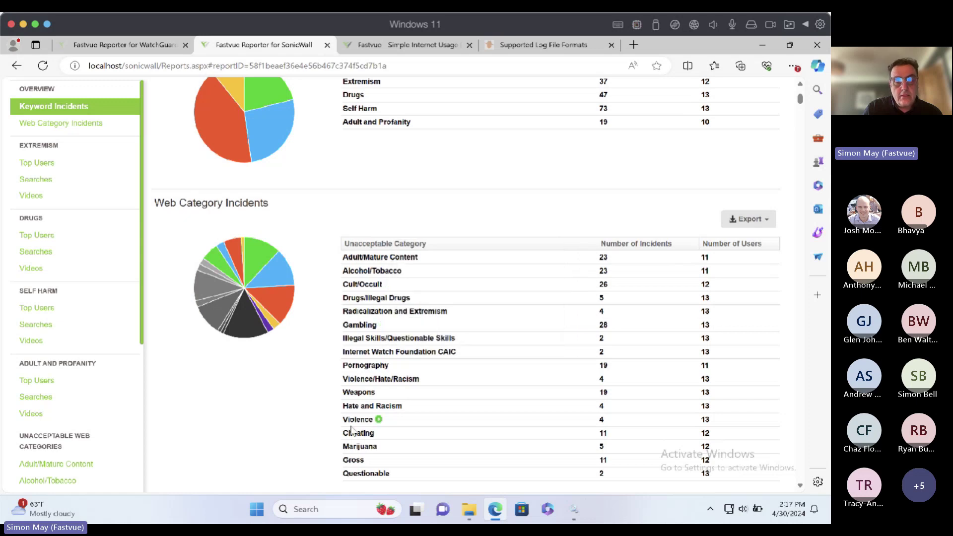
pyautogui.scroll(-8, 357, 433)
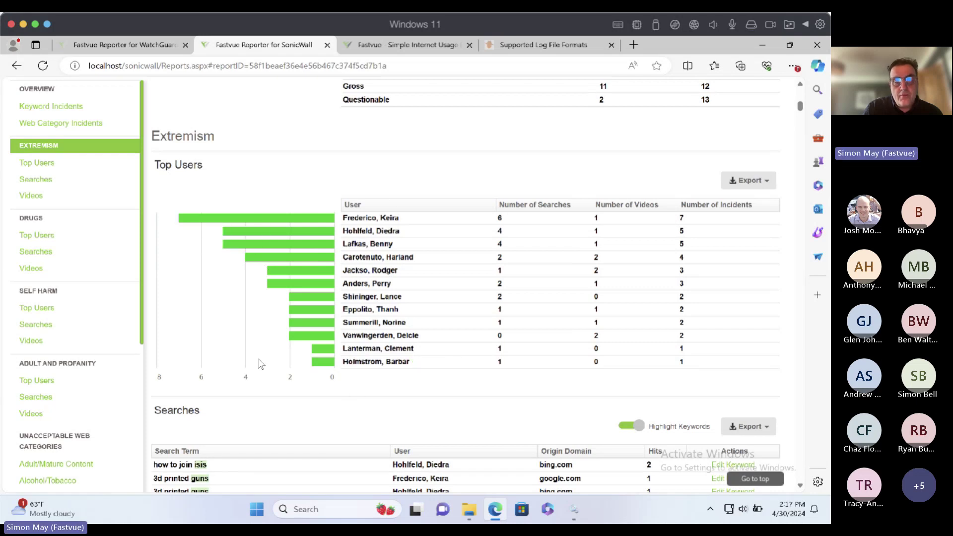
pyautogui.scroll(-4, 258, 361)
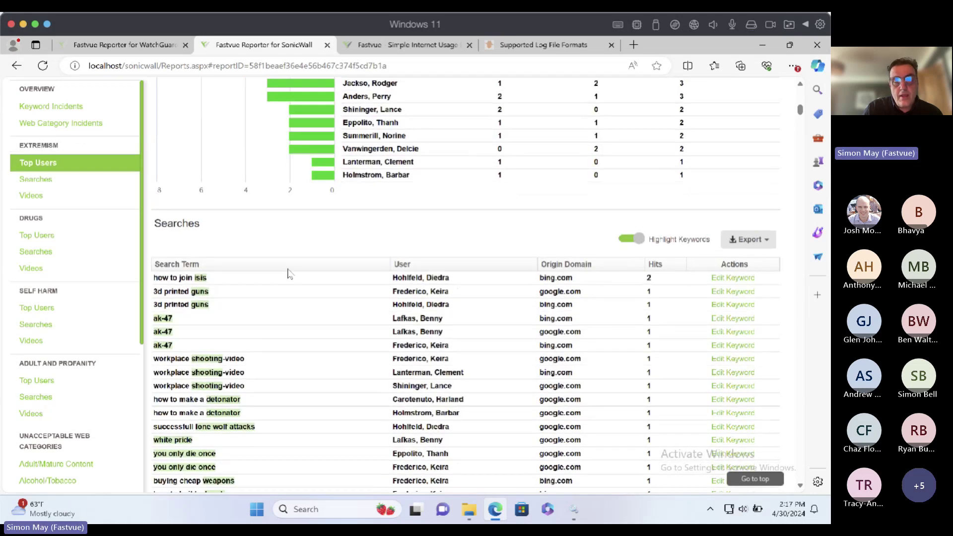
pyautogui.scroll(-7, 323, 264)
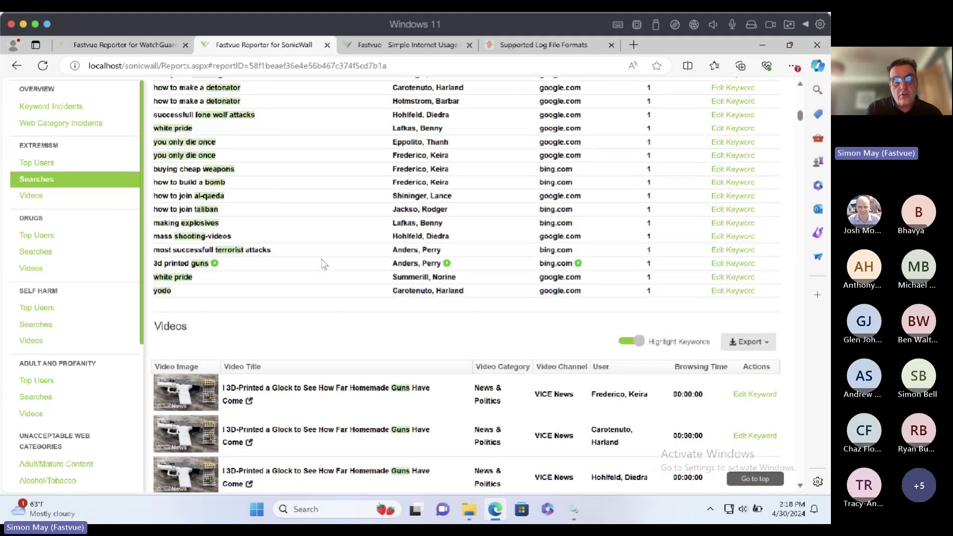
pyautogui.scroll(-4, 347, 283)
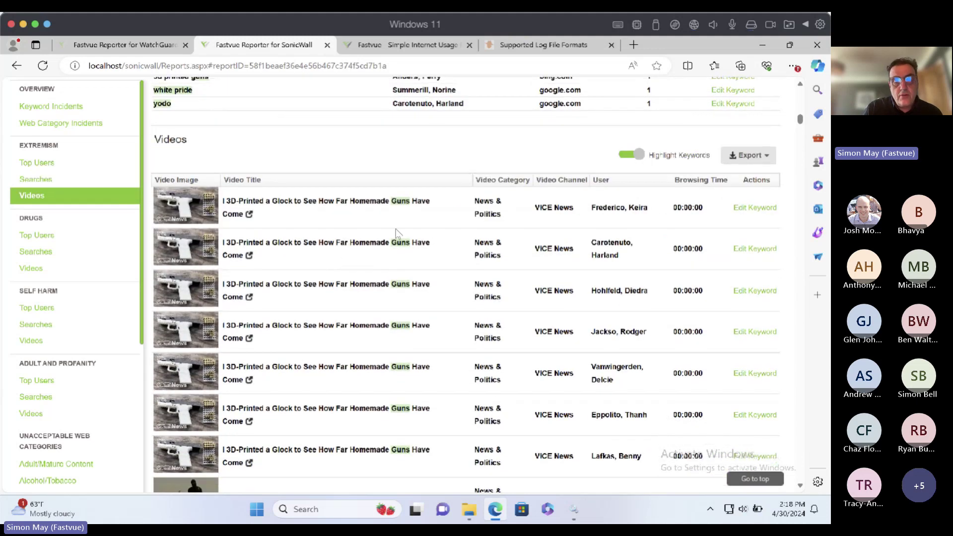
pyautogui.scroll(-11, 396, 232)
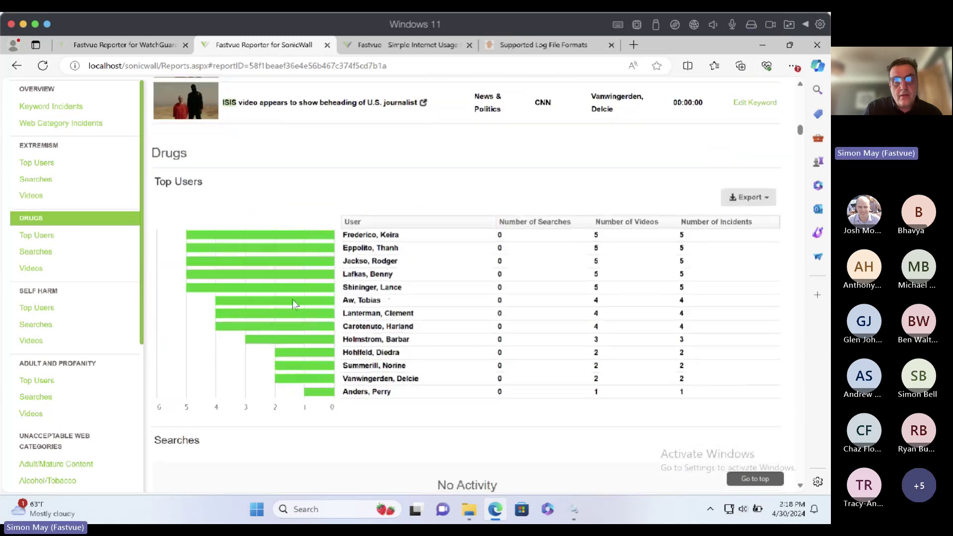
# Scroll through the Drugs, Self Harm and Adult and Profanity sections to Unacceptable Web Categories.
pyautogui.scroll(-5, 215, 347)
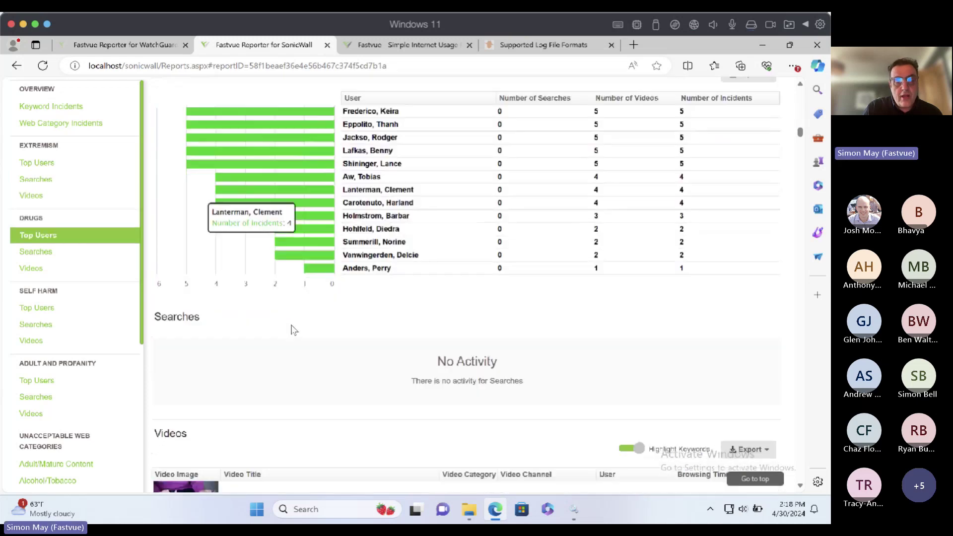
pyautogui.scroll(-4, 288, 243)
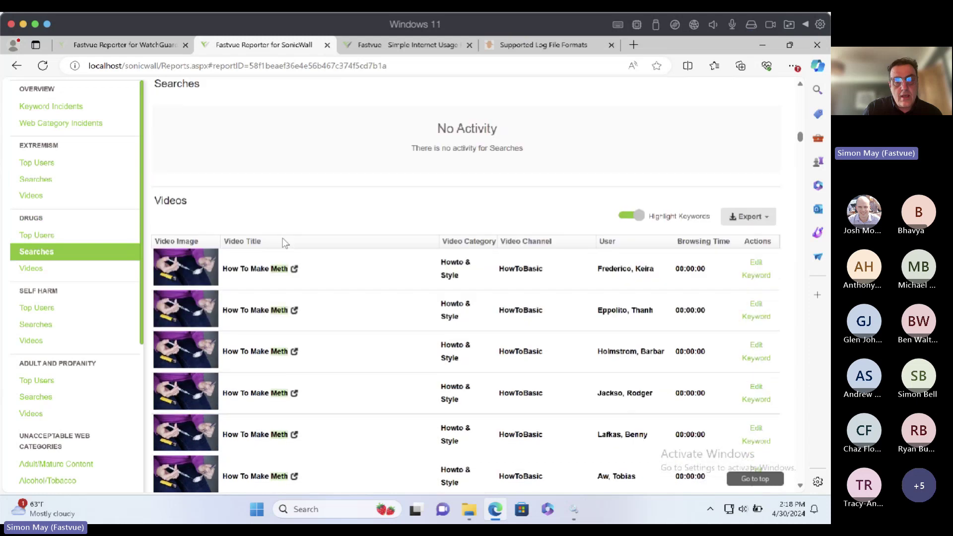
pyautogui.scroll(-15, 326, 303)
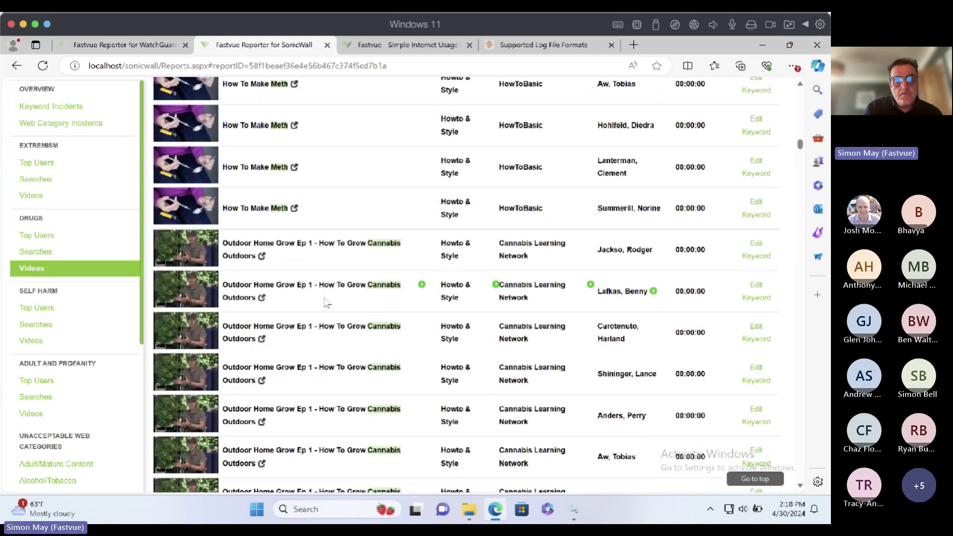
pyautogui.scroll(-15, 326, 302)
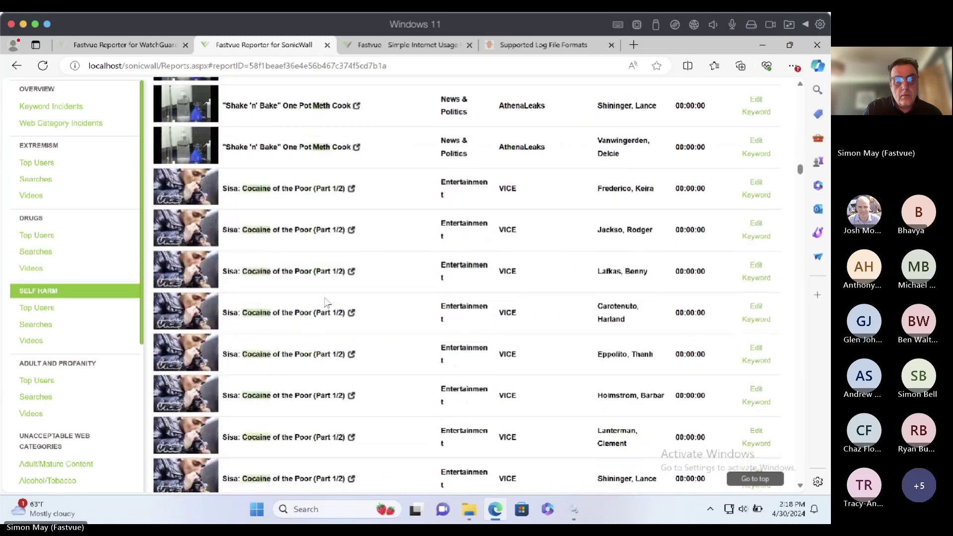
pyautogui.scroll(5, 326, 303)
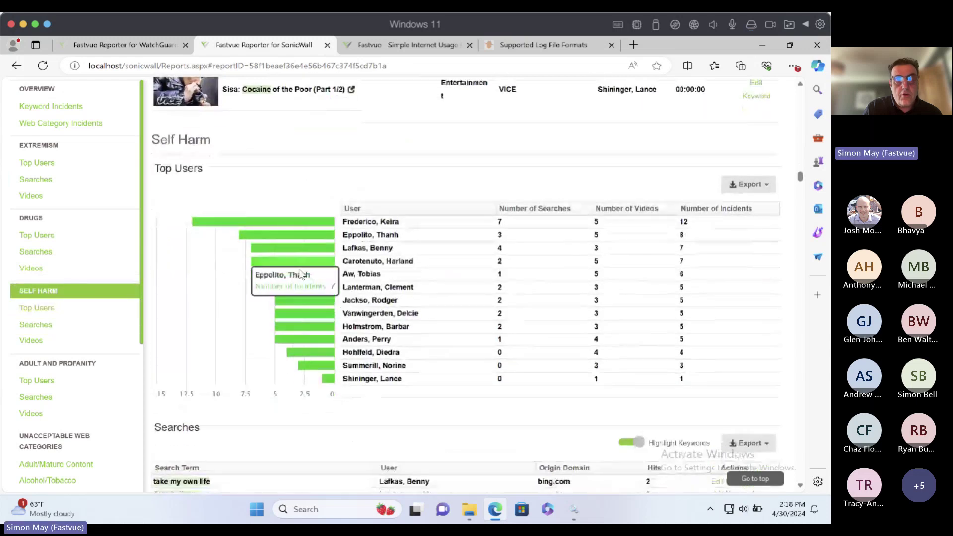
pyautogui.scroll(-5, 313, 293)
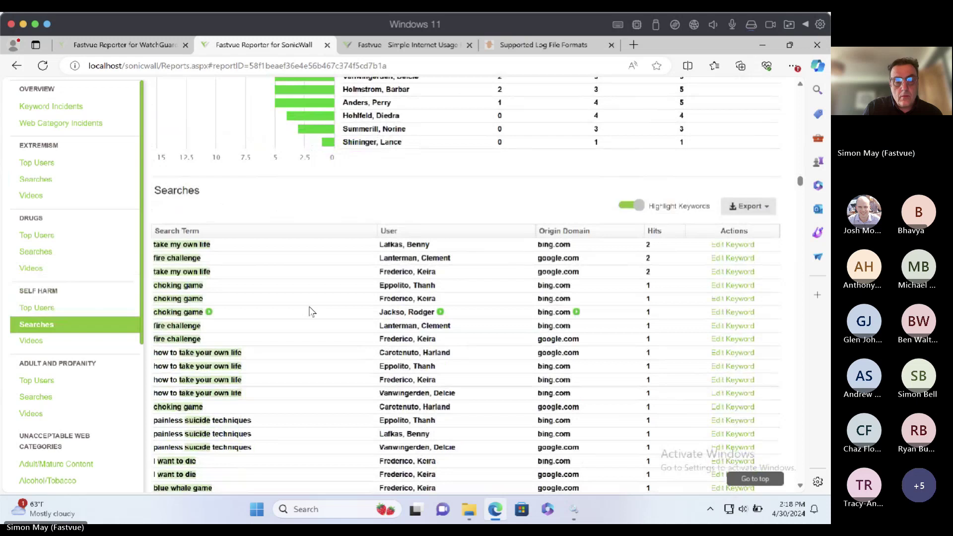
pyautogui.scroll(-10, 310, 311)
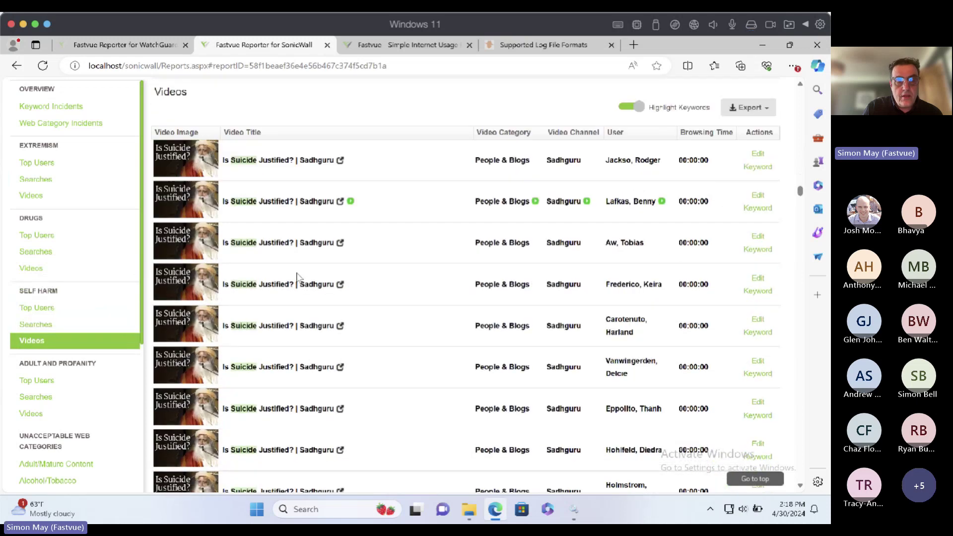
pyautogui.scroll(-20, 297, 277)
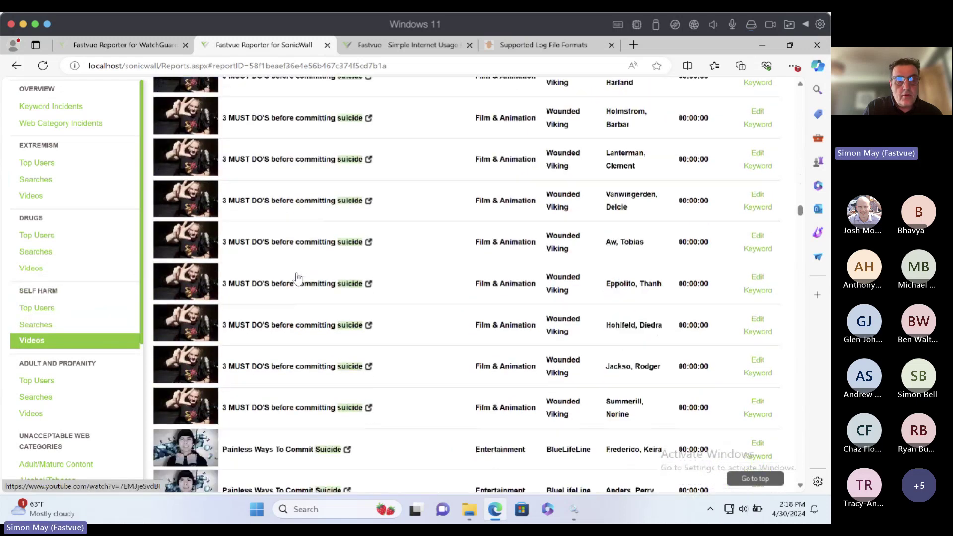
pyautogui.scroll(-15, 297, 277)
pyautogui.scroll(5, 297, 276)
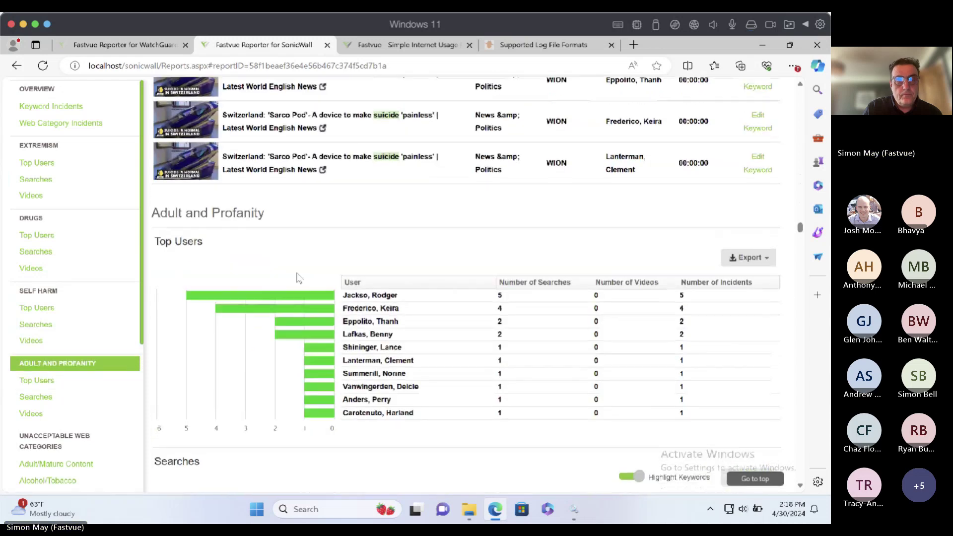
pyautogui.scroll(-8, 297, 277)
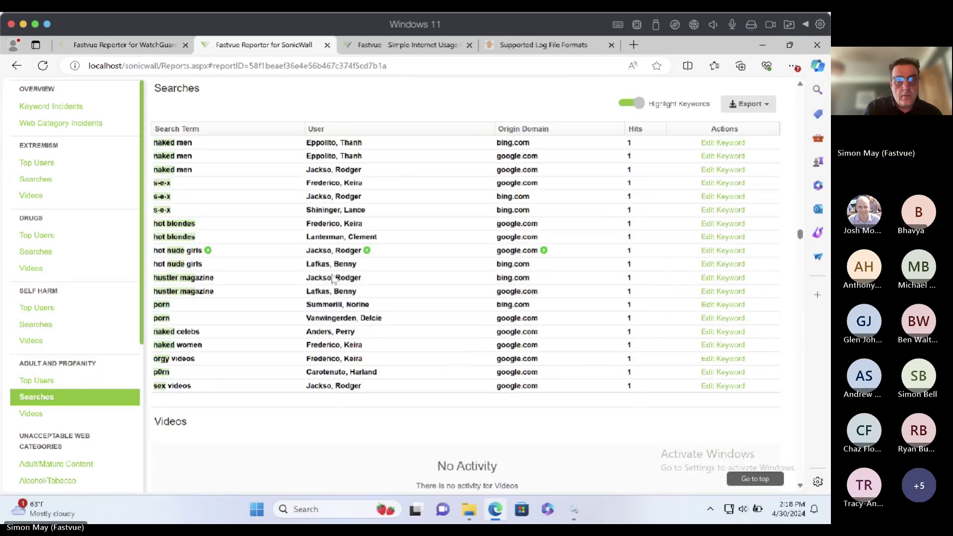
pyautogui.scroll(-6, 333, 281)
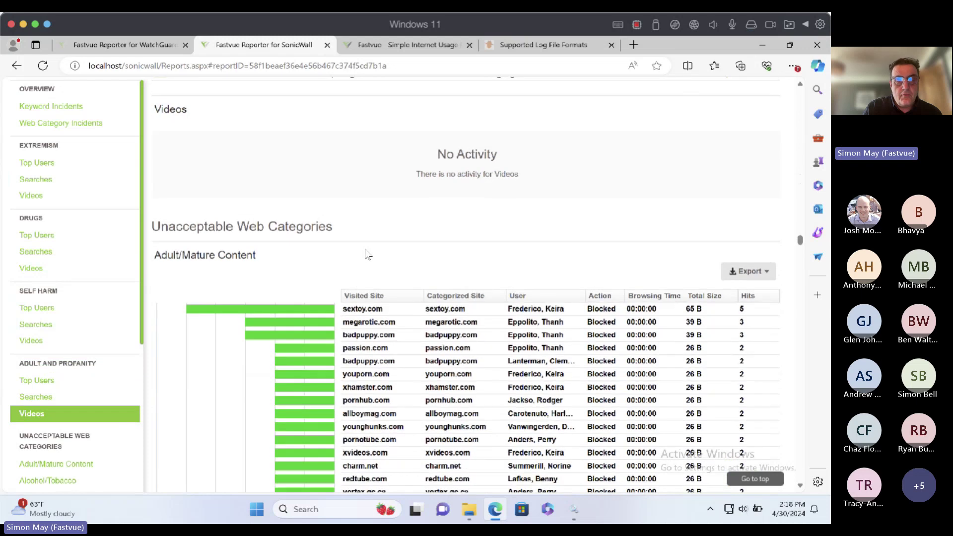
# Scroll the web category incidents and open the report options for typepad.com.
pyautogui.scroll(-5, 357, 250)
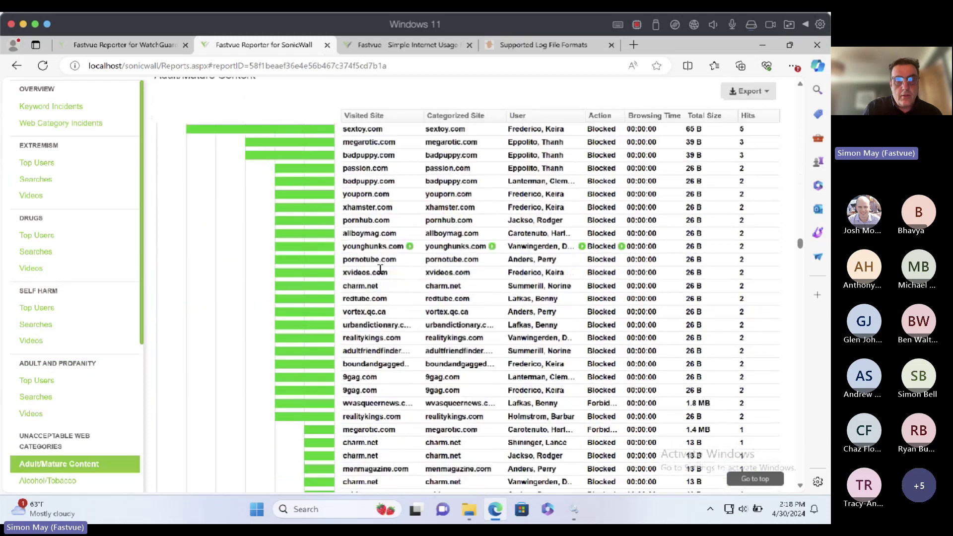
pyautogui.scroll(-10, 381, 270)
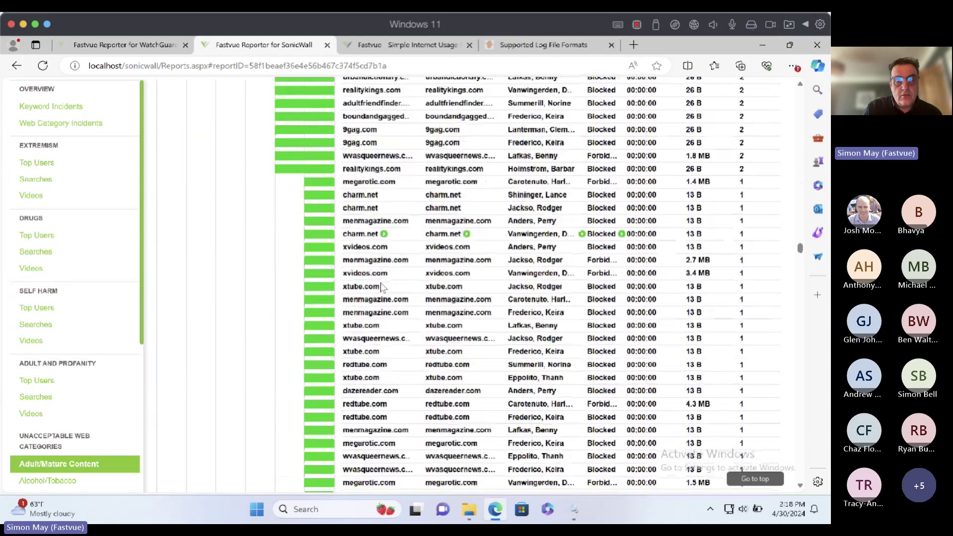
pyautogui.scroll(-3, 382, 287)
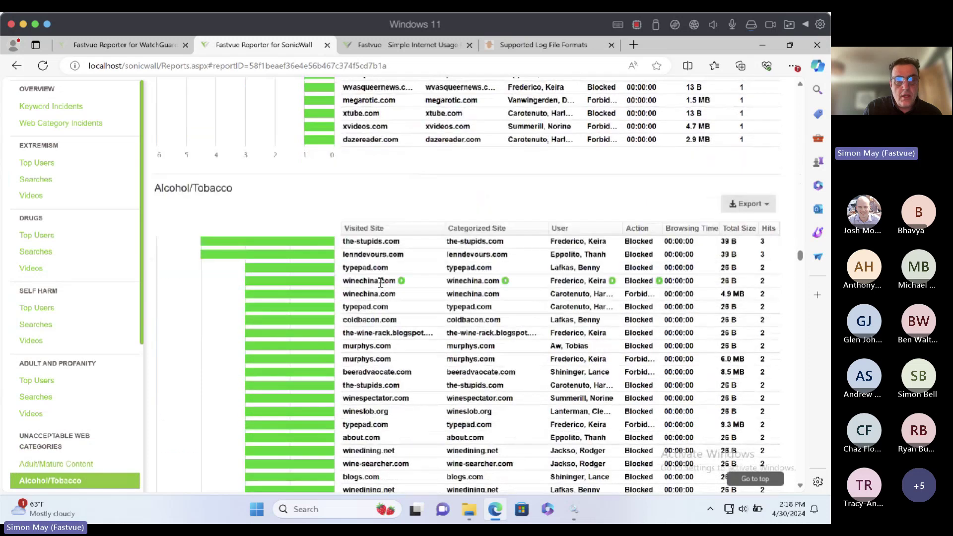
pyautogui.click(394, 267)
pyautogui.scroll(-4, 79, 318)
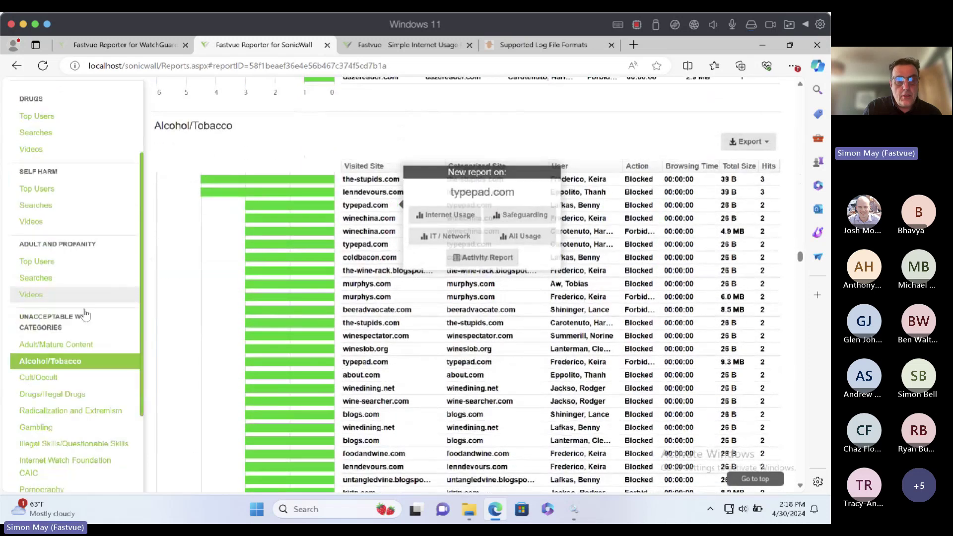
pyautogui.scroll(-1, 79, 308)
# Jump through Cult/Occult, Drugs, Extremism, Gambling, Illegal Skills, IWF CAIC, Pornography and Violence/Hate/Racism sections.
pyautogui.click(45, 248)
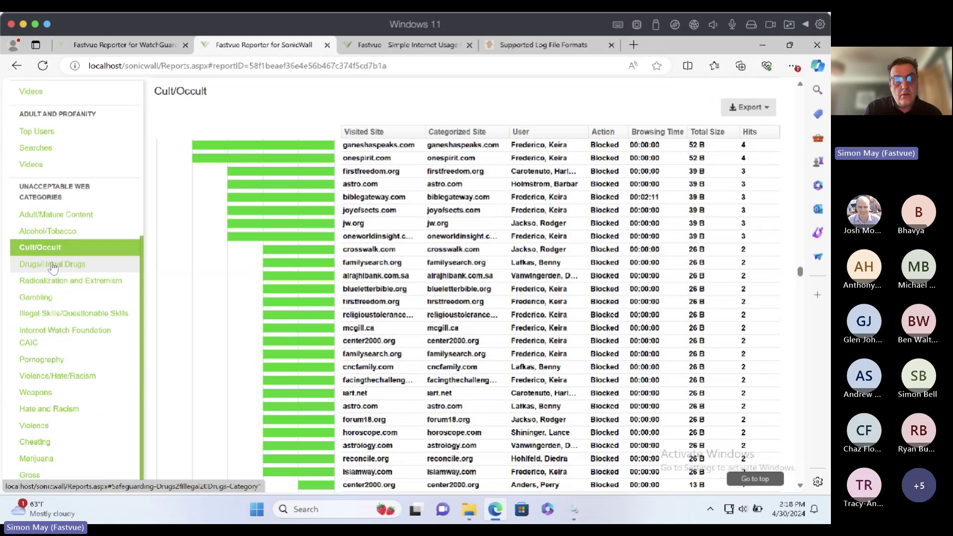
pyautogui.click(53, 266)
pyautogui.click(46, 281)
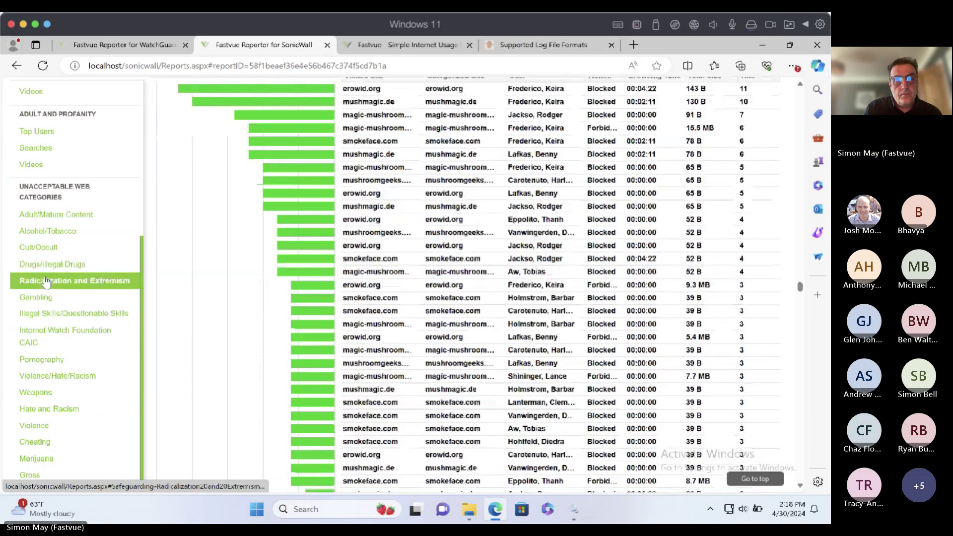
pyautogui.click(41, 297)
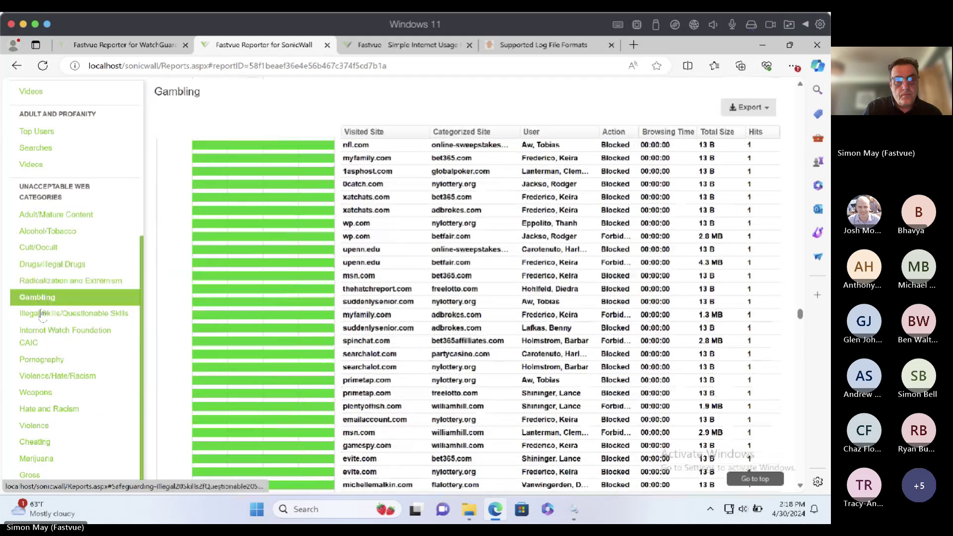
pyautogui.click(43, 314)
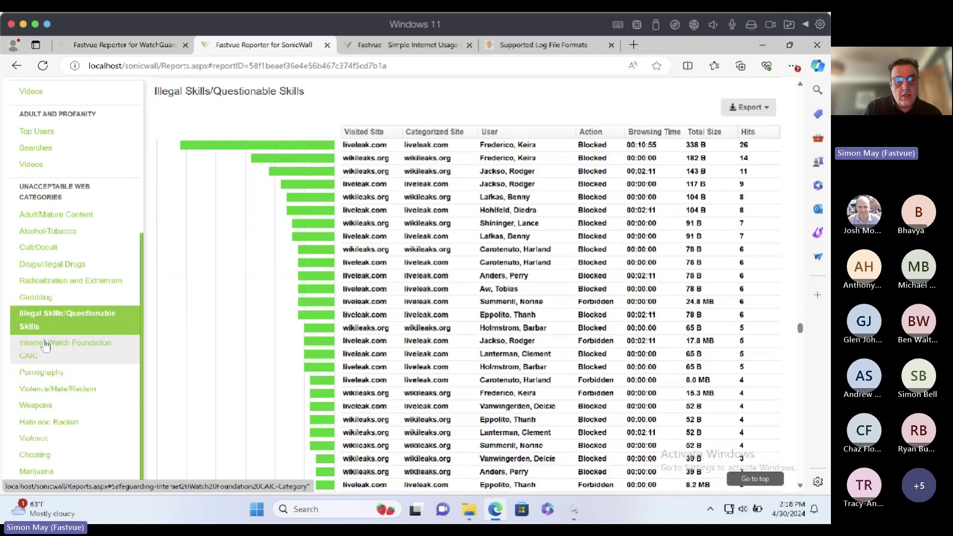
pyautogui.click(45, 346)
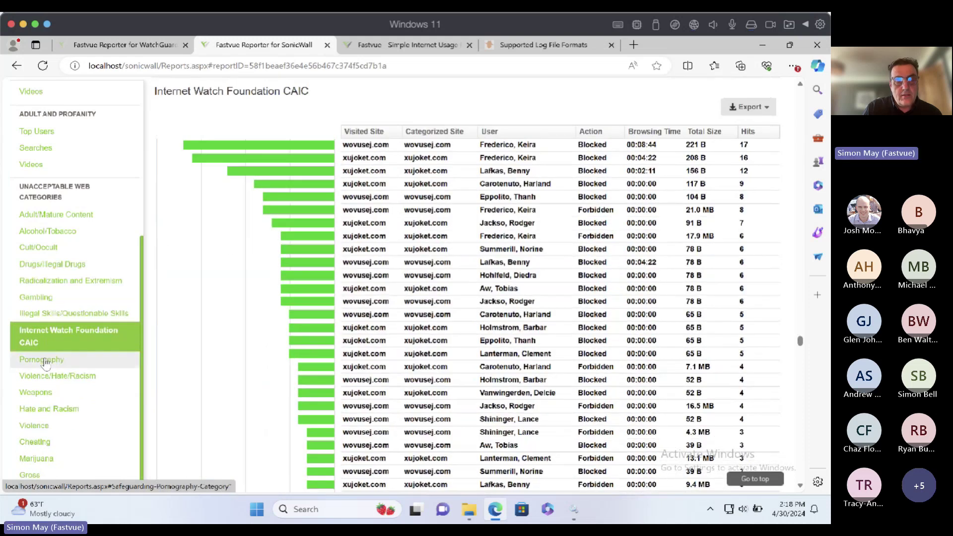
pyautogui.click(45, 362)
pyautogui.click(45, 376)
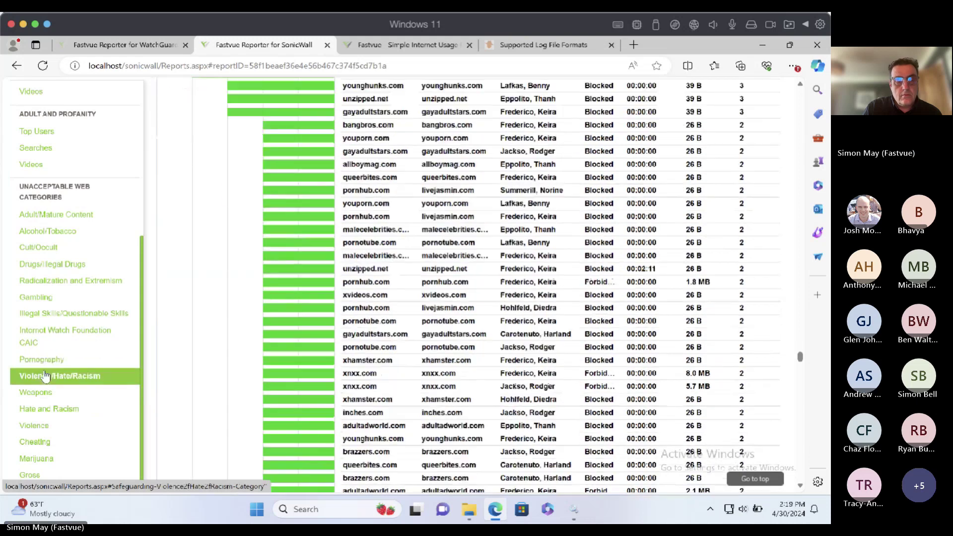
# Jump through the Weapons, Hate and Racism, Violence, Cheating, Marijuana and Gross sections.
pyautogui.click(42, 391)
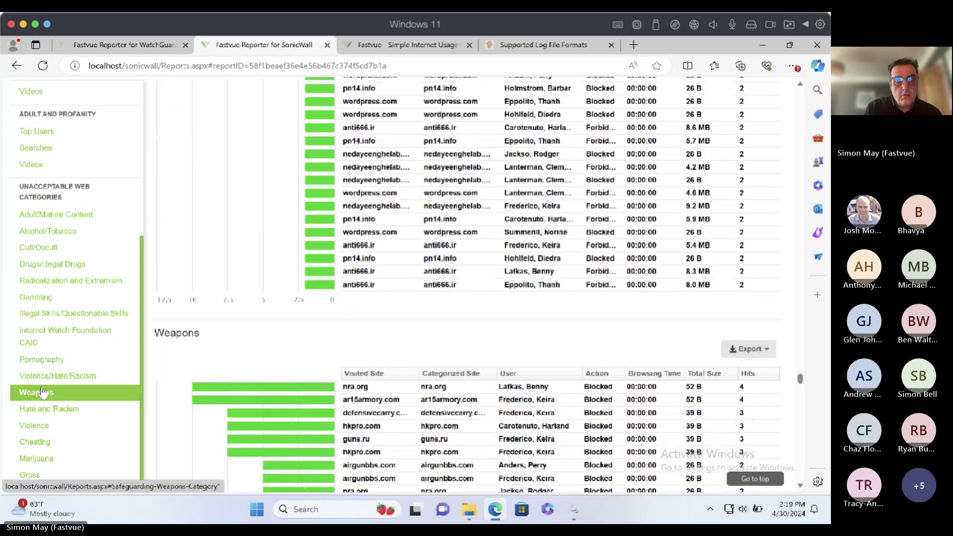
pyautogui.click(43, 397)
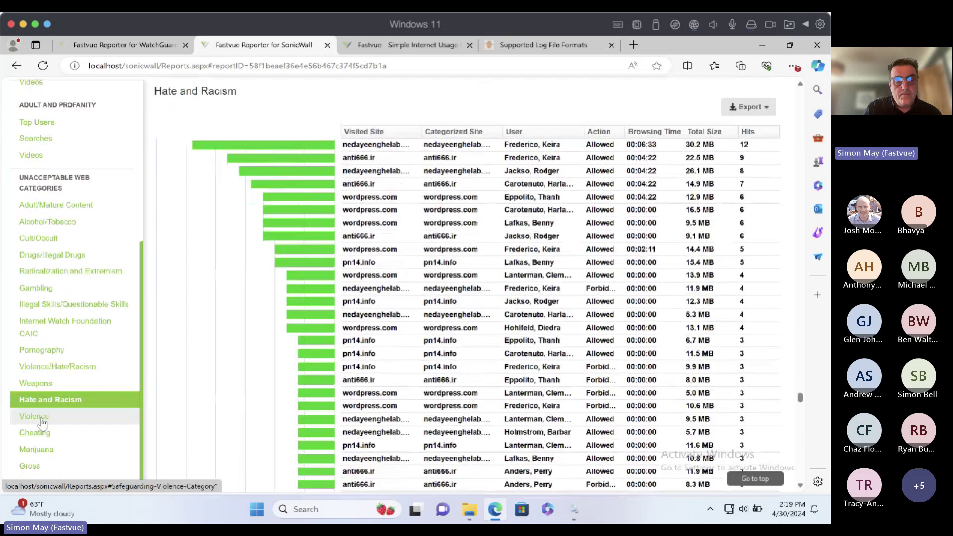
pyautogui.click(44, 418)
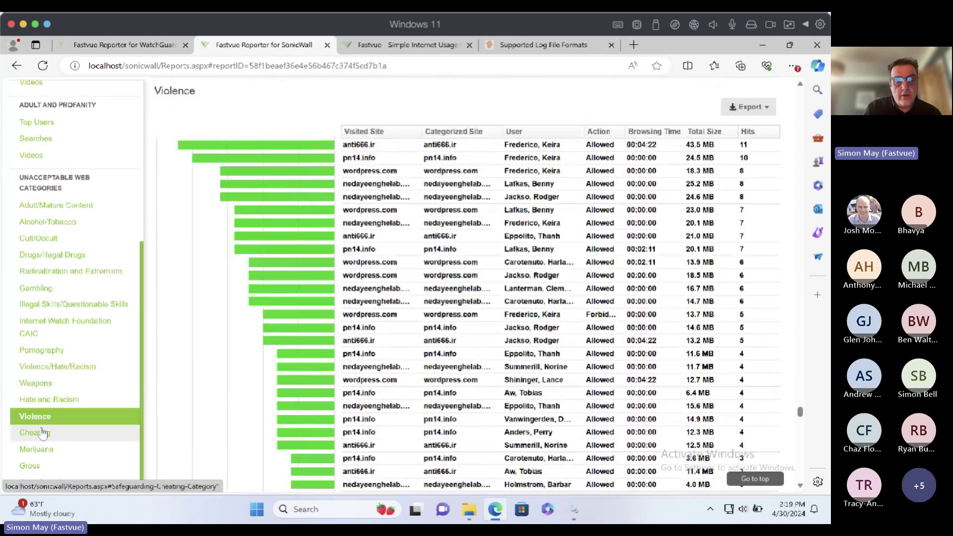
pyautogui.click(43, 434)
pyautogui.click(38, 449)
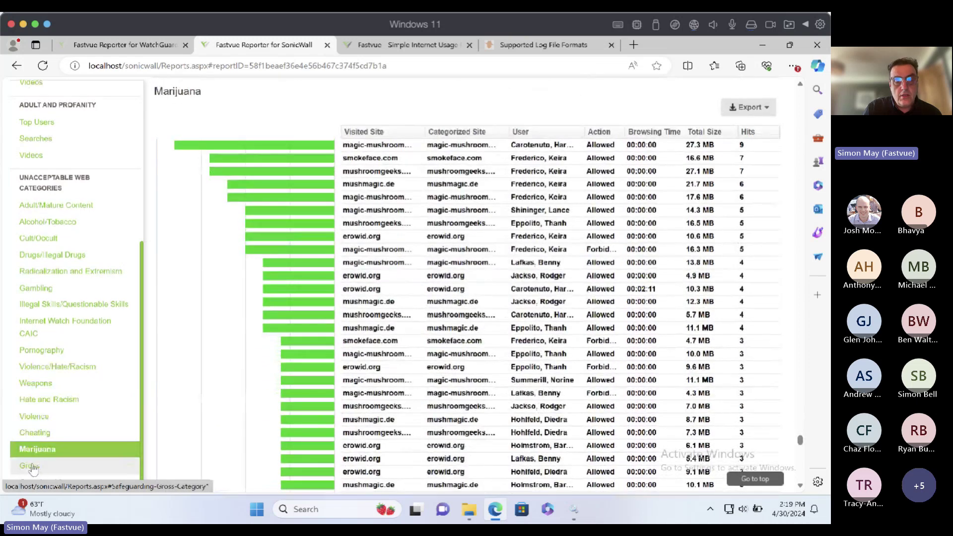
pyautogui.click(32, 468)
# Return to the Keyword Incidents section at the top of the report.
pyautogui.scroll(5, 118, 368)
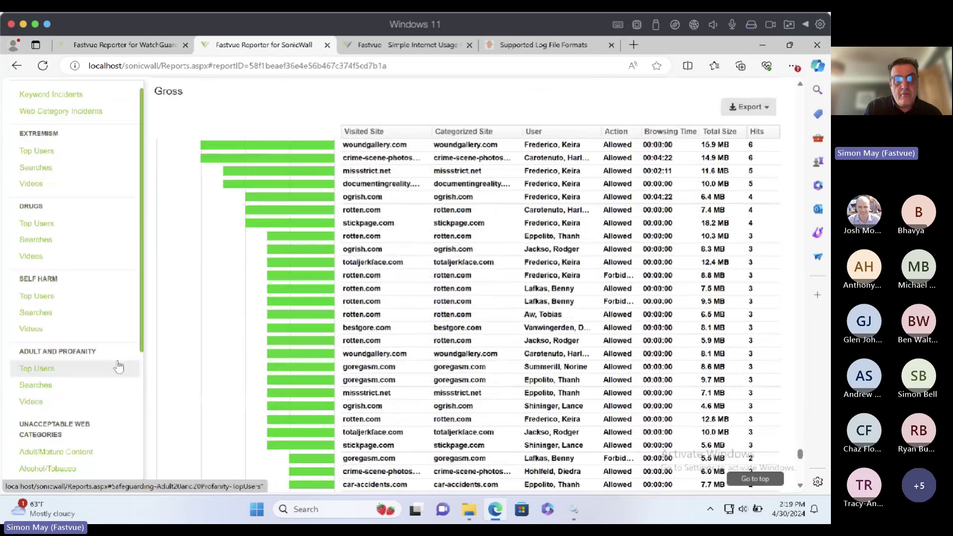
pyautogui.scroll(-15, 276, 330)
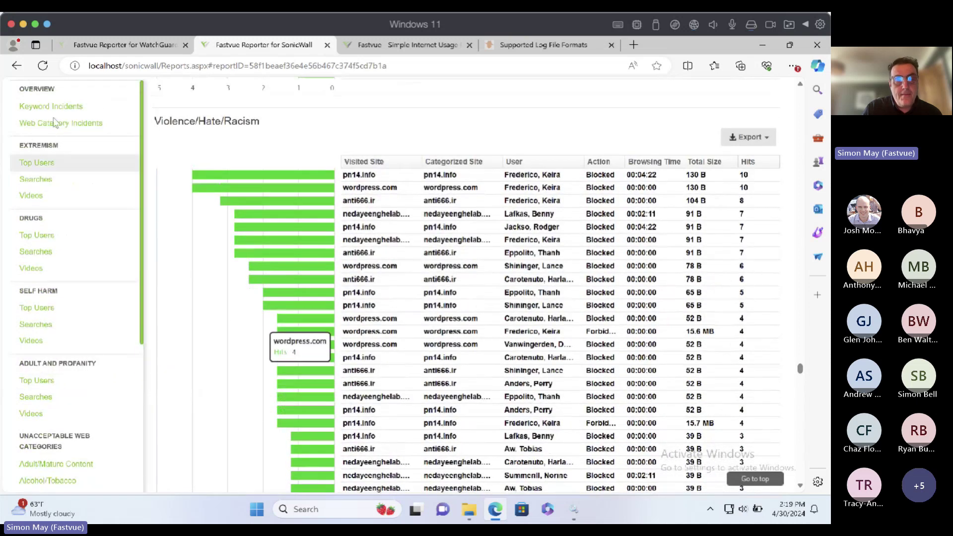
pyautogui.scroll(3, 86, 162)
pyautogui.click(46, 107)
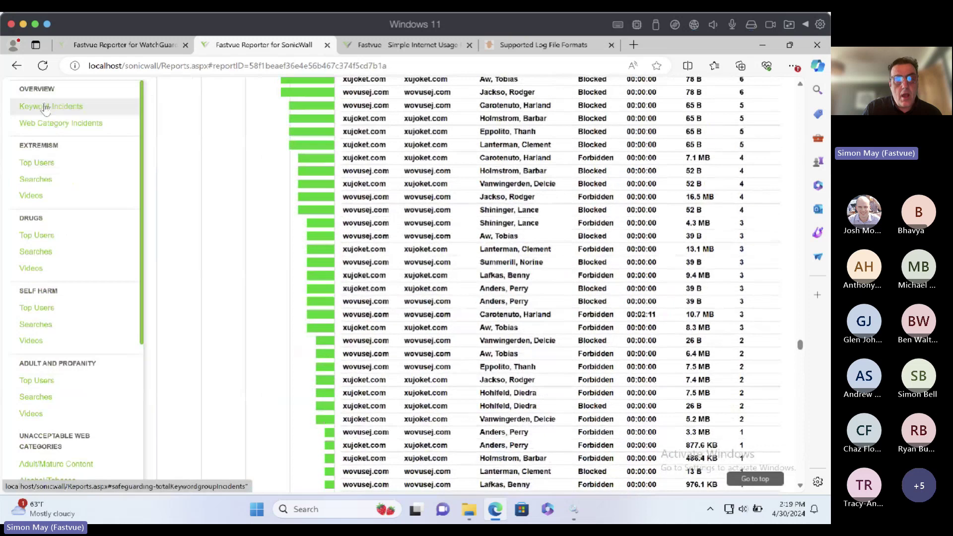
pyautogui.scroll(3, 169, 140)
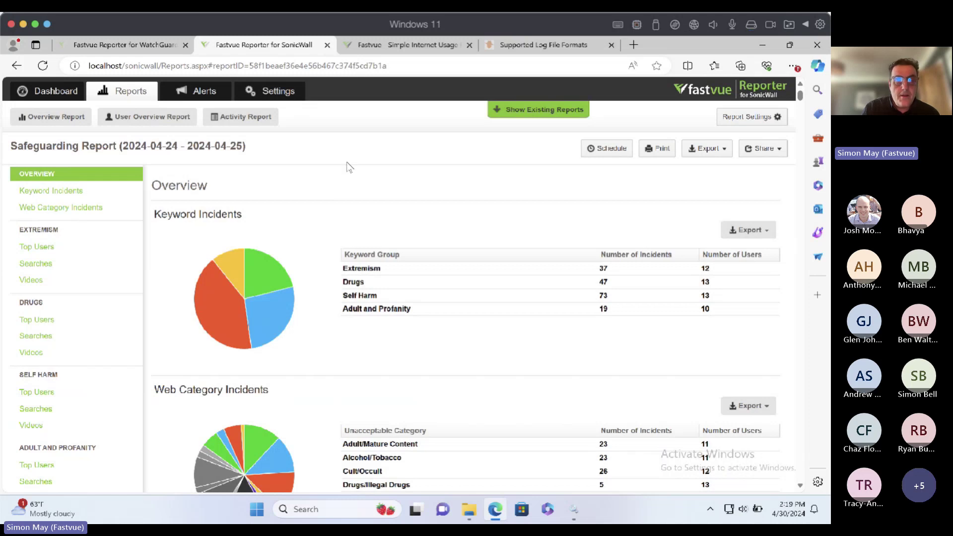
# Bring up the Activity Report filter with Field kept at Origin Domain, then go to Settings.
pyautogui.click(239, 117)
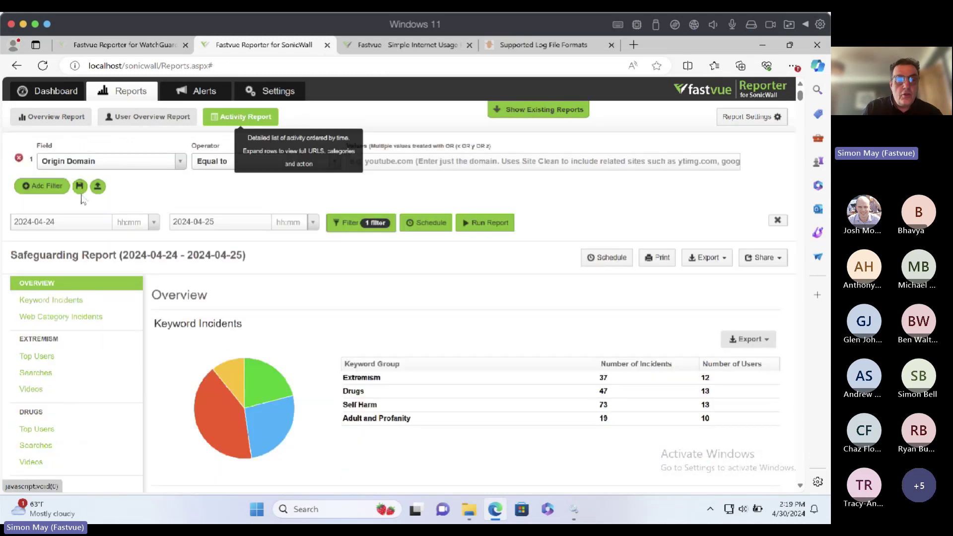
pyautogui.click(180, 162)
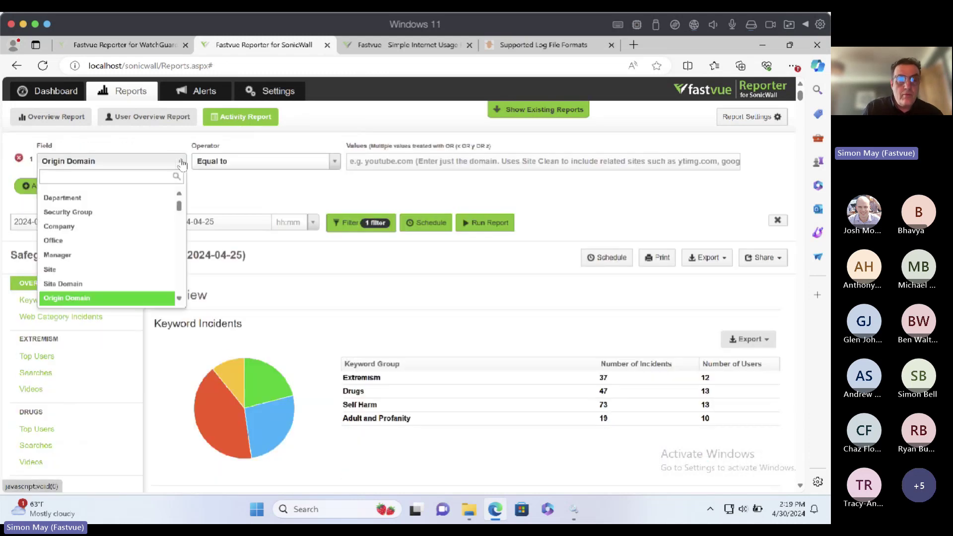
pyautogui.click(217, 195)
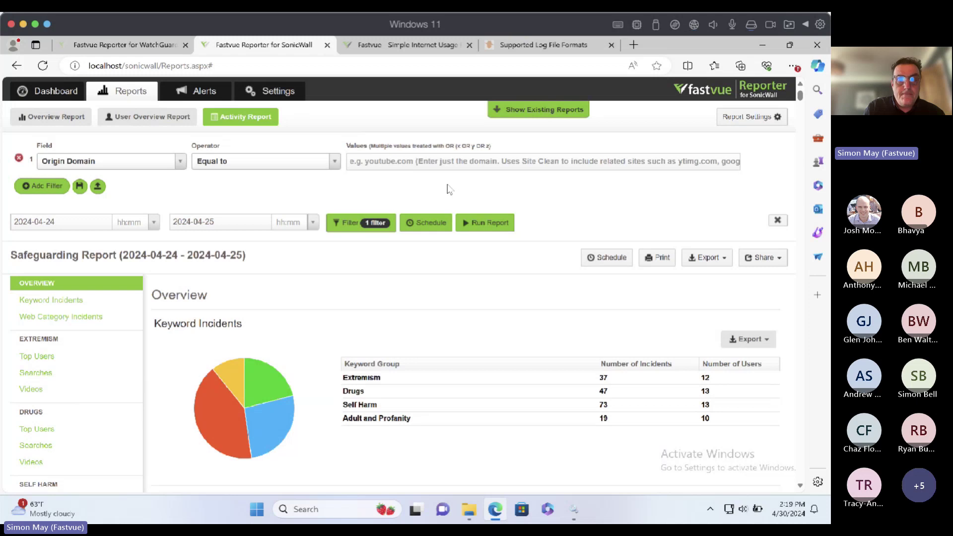
pyautogui.click(276, 94)
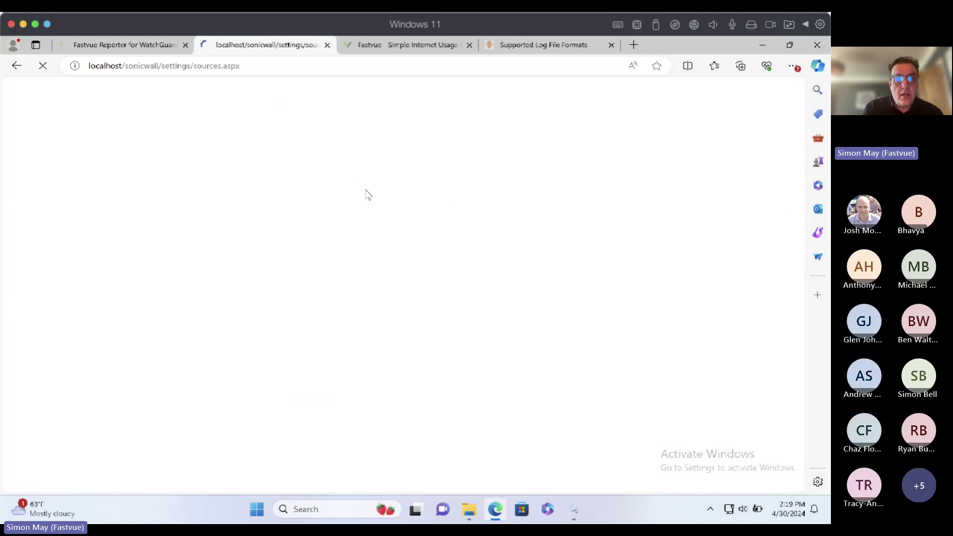
# Choose Keywords in Settings and expand the Extremism group to list its 248 keywords.
pyautogui.click(74, 331)
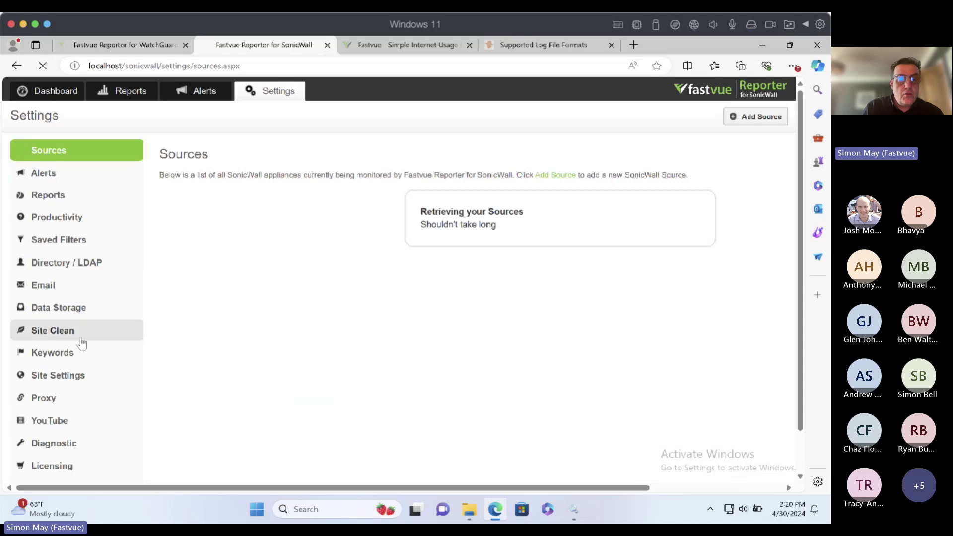
pyautogui.click(57, 356)
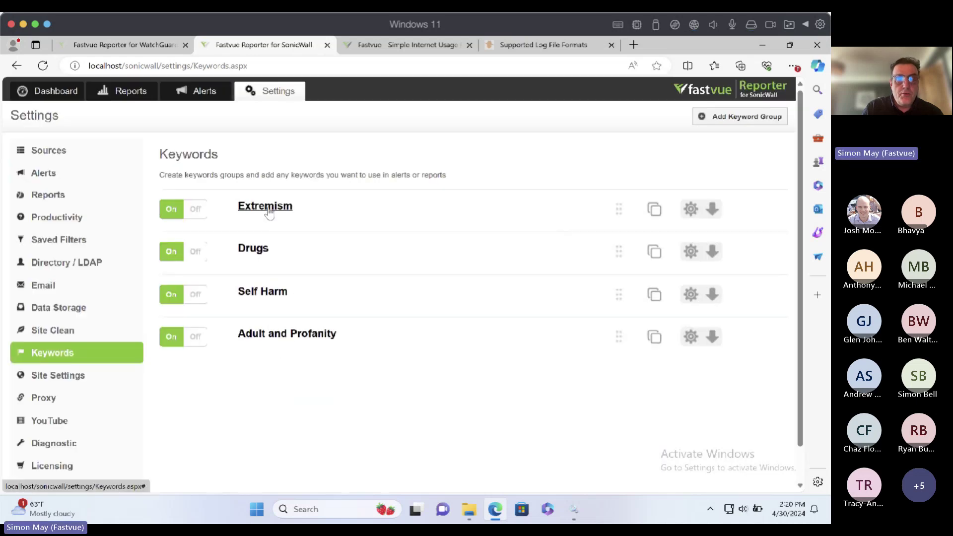
pyautogui.click(269, 211)
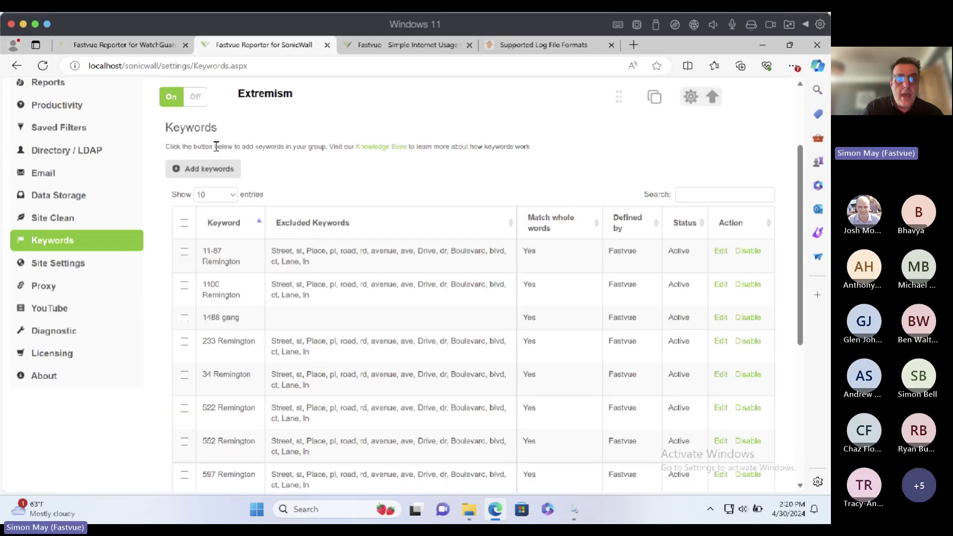
pyautogui.scroll(3, 258, 169)
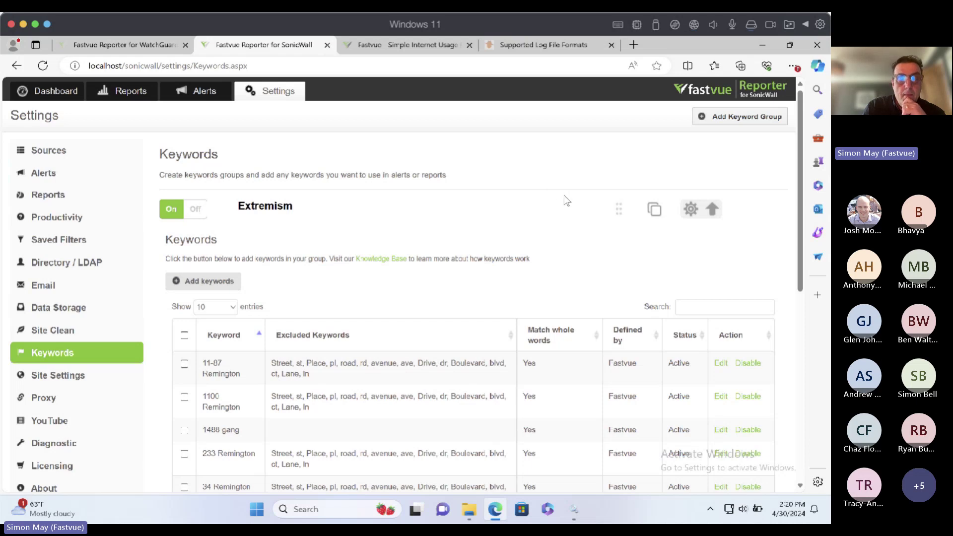
pyautogui.scroll(-3, 567, 201)
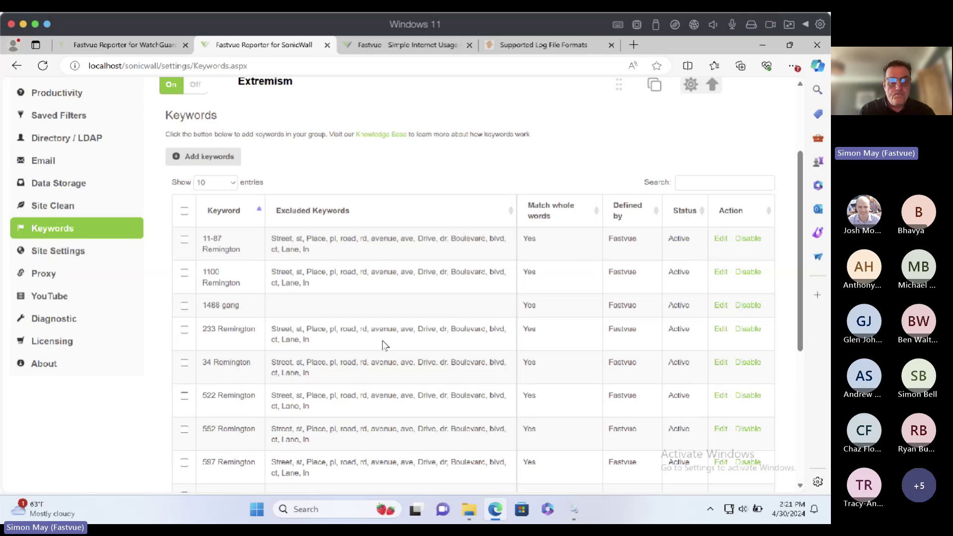
pyautogui.scroll(-5, 379, 349)
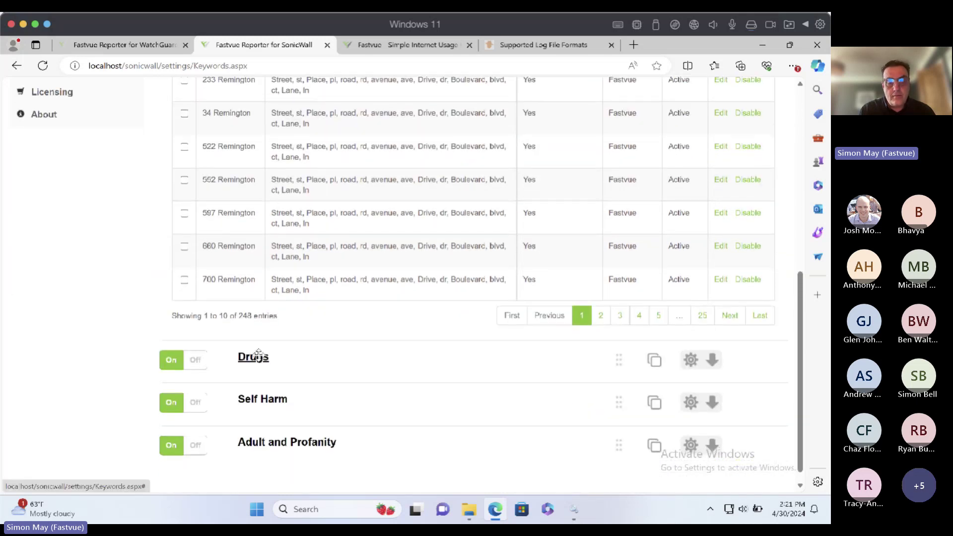
pyautogui.scroll(1, 347, 328)
pyautogui.scroll(-1, 418, 298)
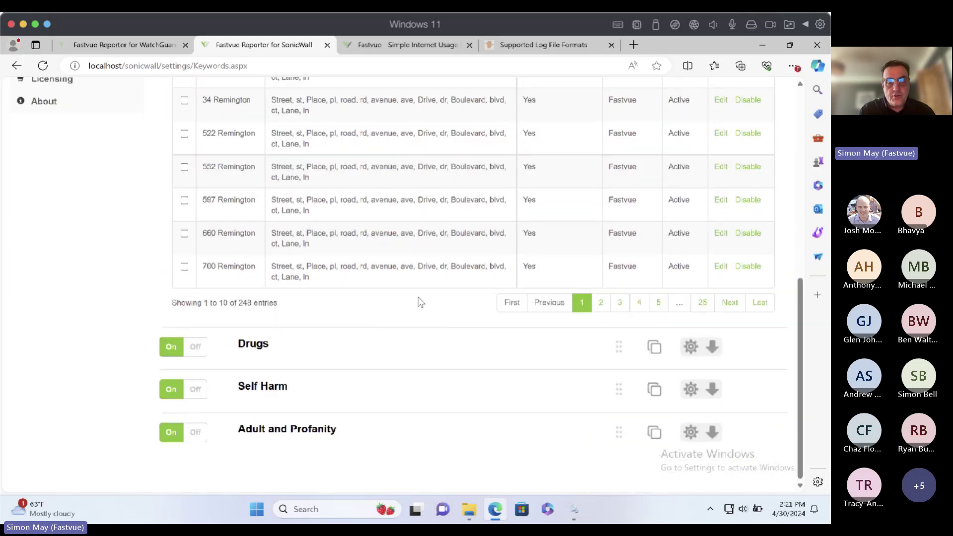
# Expand the Drugs and Self Harm keyword groups and scroll through their lists.
pyautogui.click(255, 343)
pyautogui.scroll(-5, 298, 330)
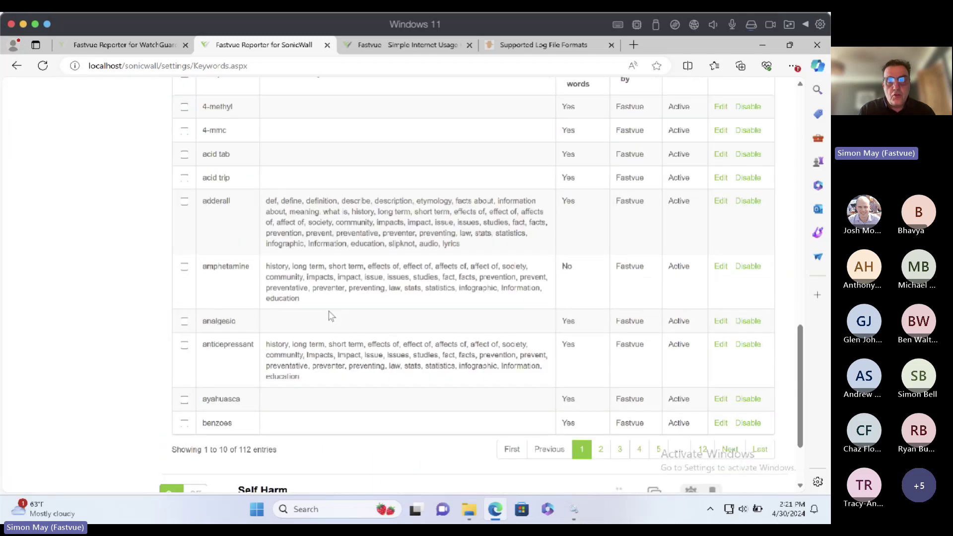
pyautogui.click(272, 389)
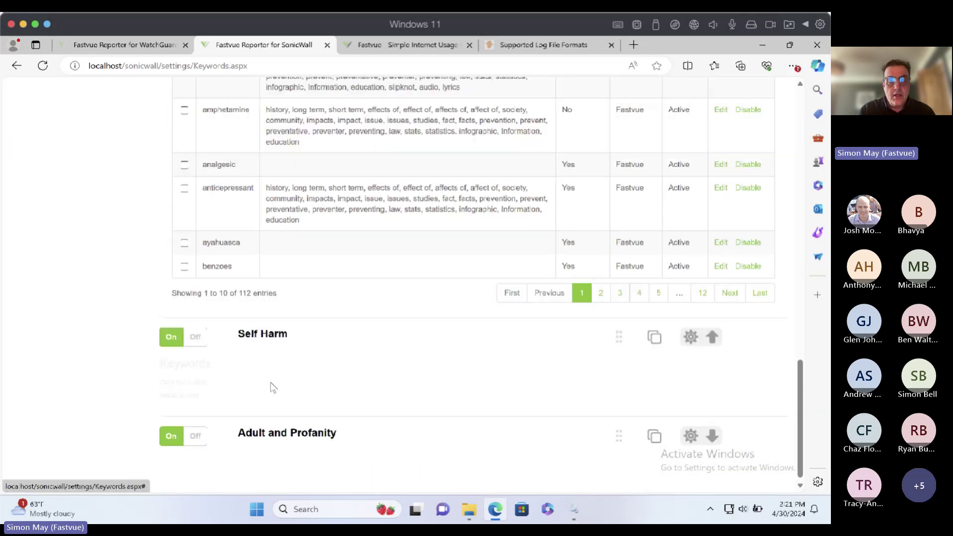
pyautogui.scroll(-1, 377, 346)
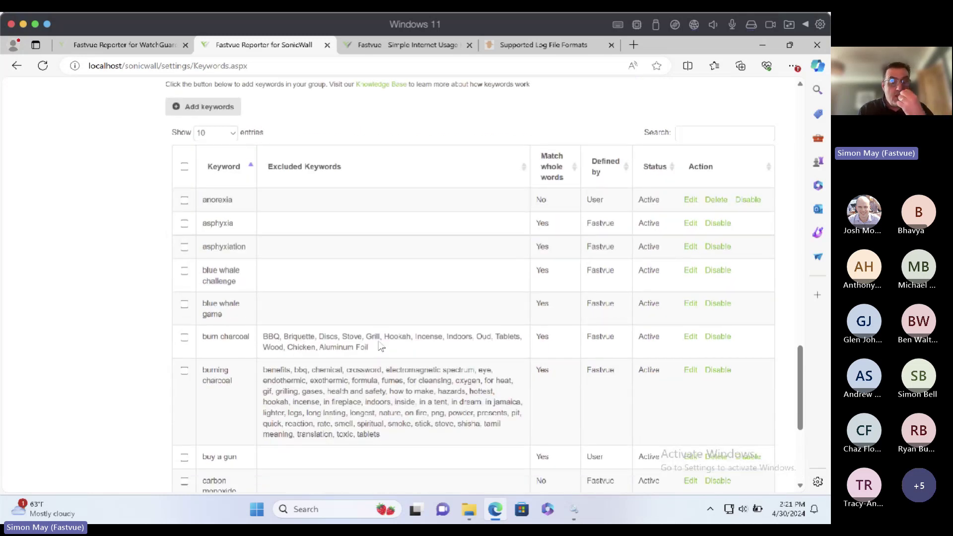
pyautogui.scroll(-4, 392, 285)
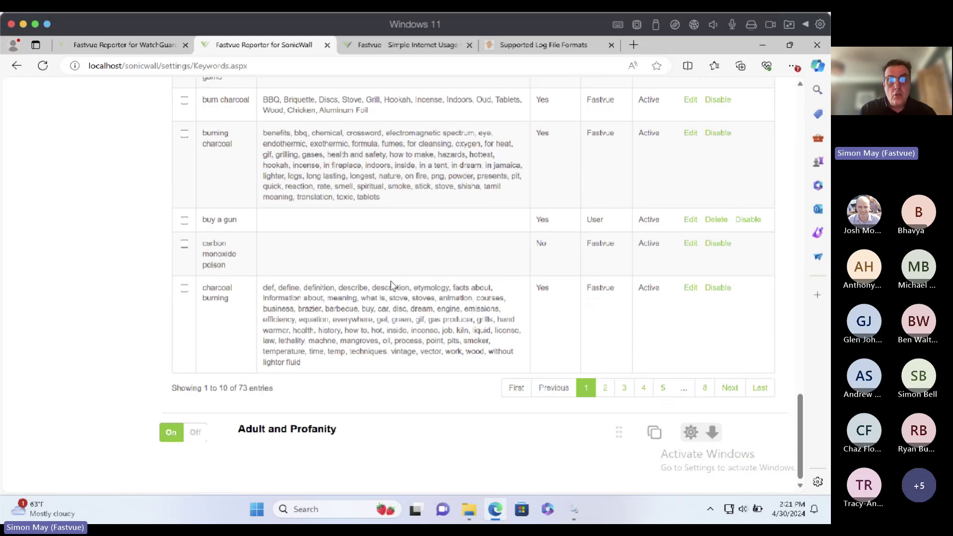
pyautogui.scroll(12, 392, 286)
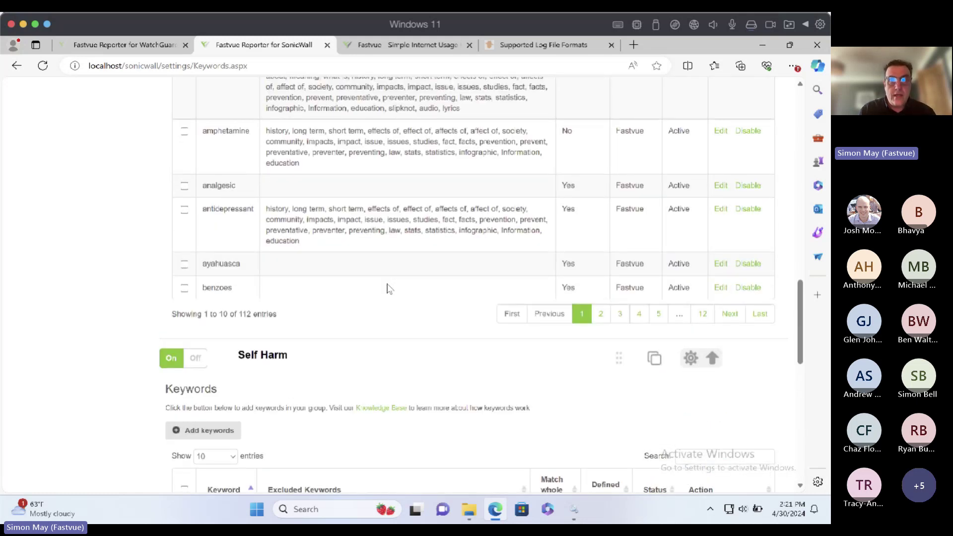
pyautogui.scroll(6, 389, 289)
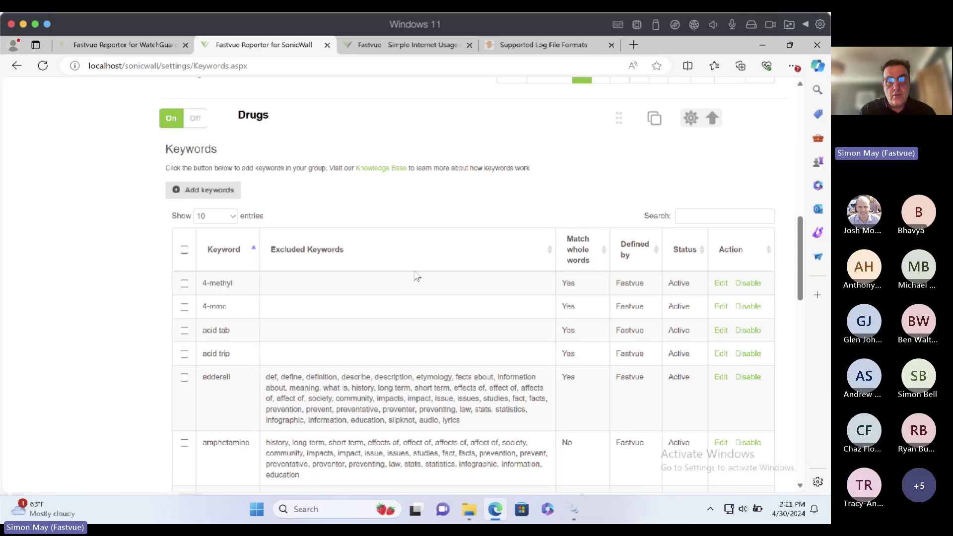
pyautogui.scroll(15, 417, 277)
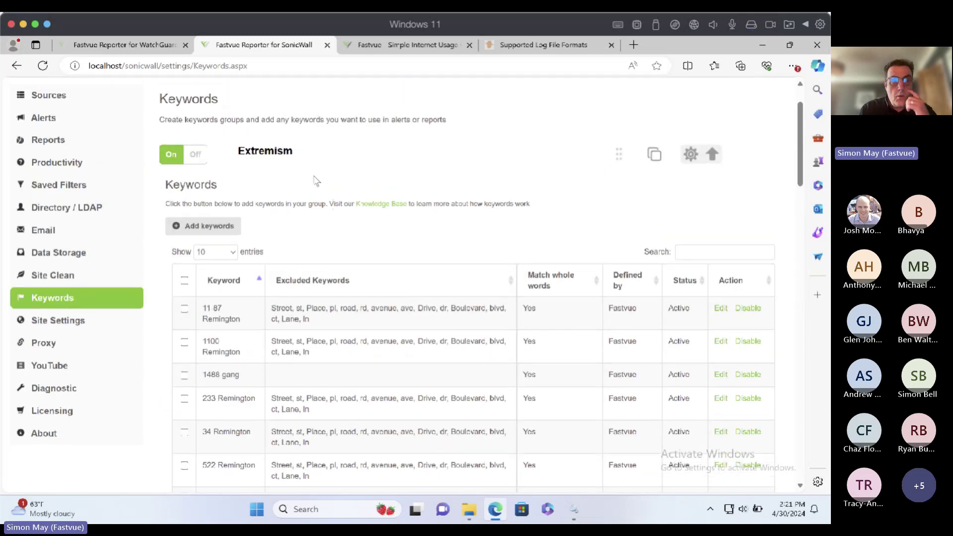
# Collapse the Extremism, Drugs and Self Harm keyword groups.
pyautogui.click(264, 151)
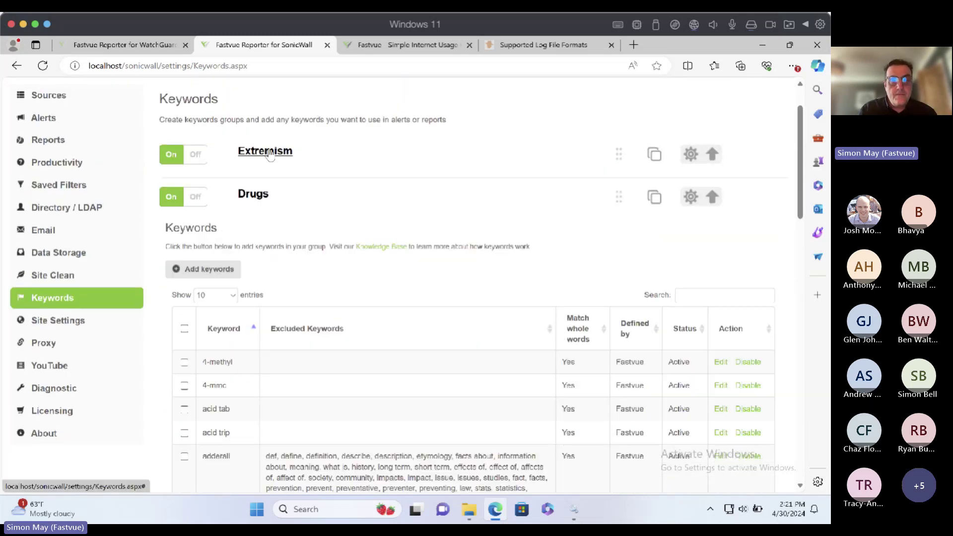
pyautogui.click(256, 195)
pyautogui.click(264, 236)
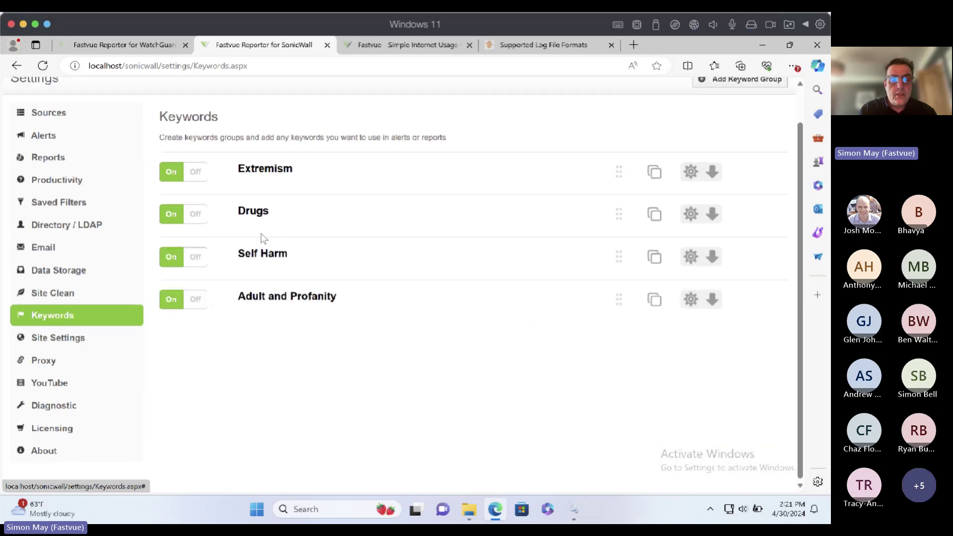
# View the triggered alerts, then show the alert definitions under Settings > Alerts.
pyautogui.scroll(1, 77, 137)
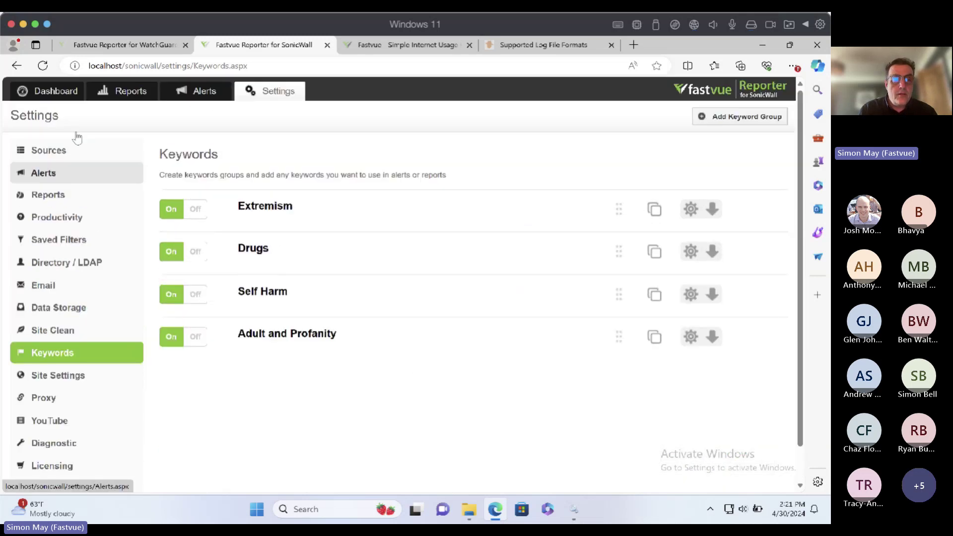
pyautogui.click(203, 91)
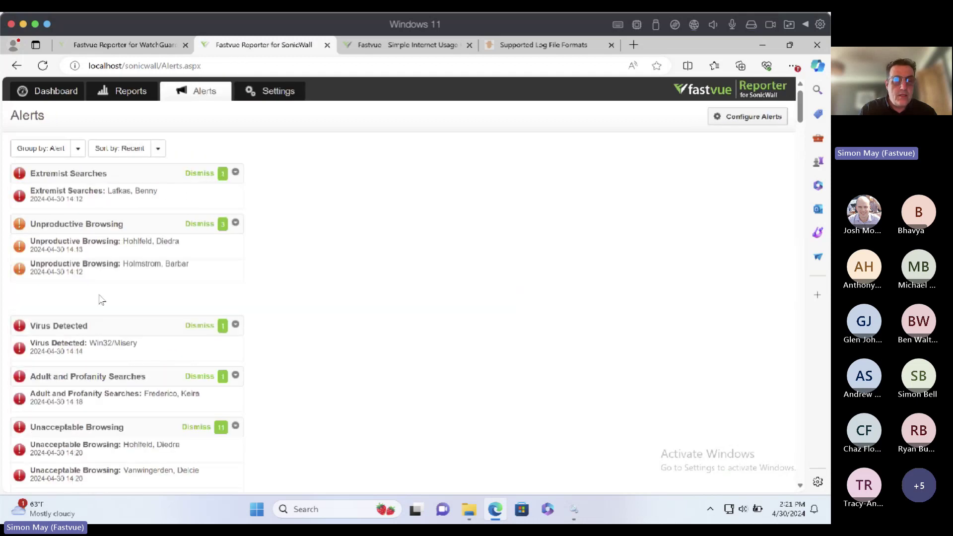
pyautogui.click(275, 92)
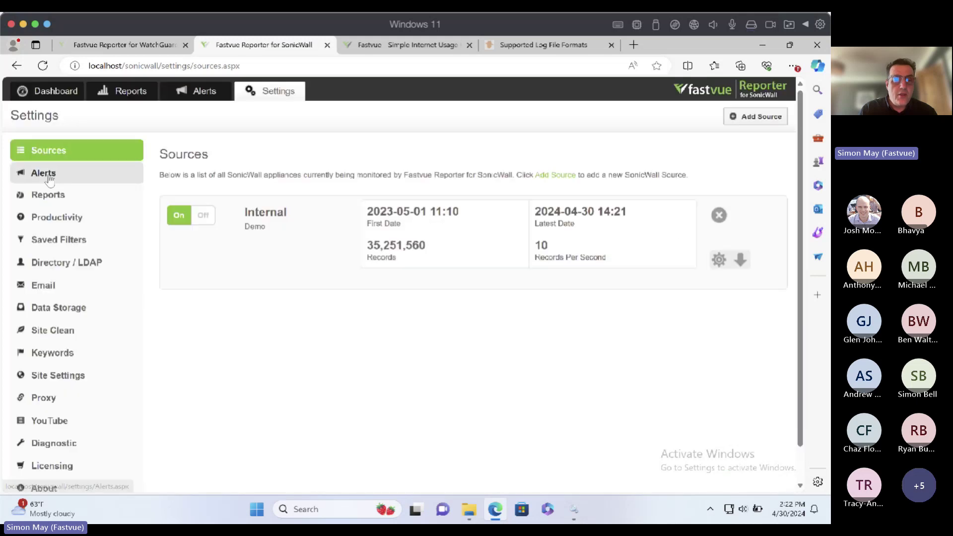
pyautogui.click(44, 173)
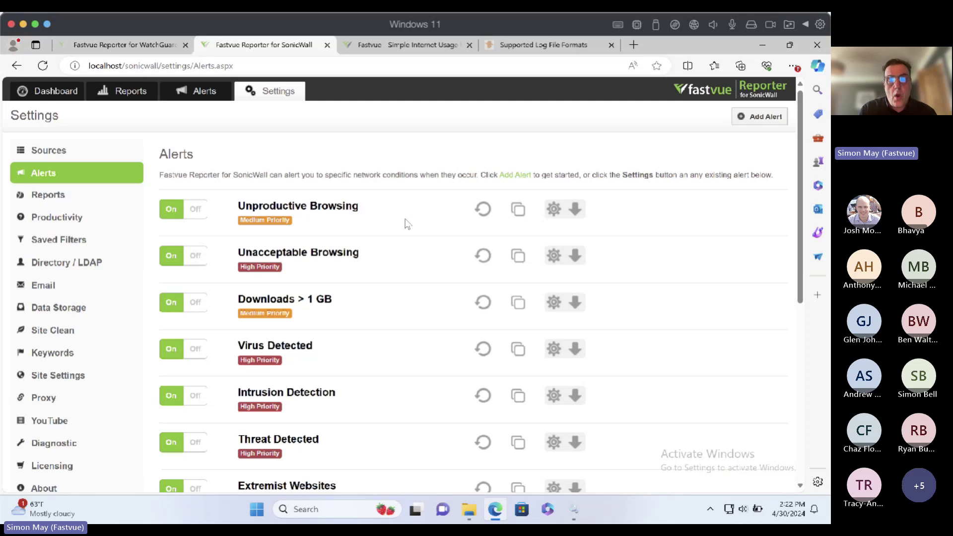
# Open the Unproductive Browsing alert and review its per-user, Medium-priority criteria.
pyautogui.click(322, 208)
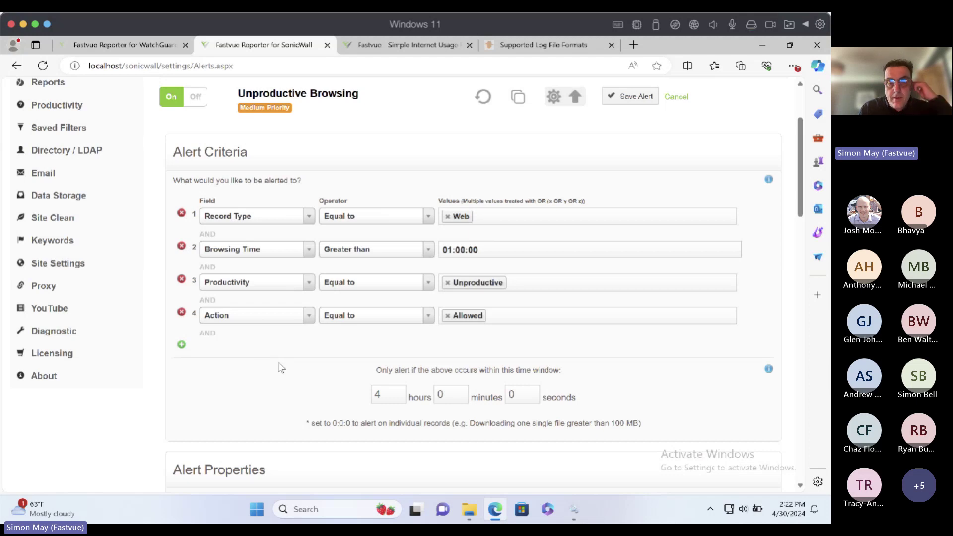
pyautogui.scroll(-1, 329, 344)
pyautogui.scroll(-3, 329, 338)
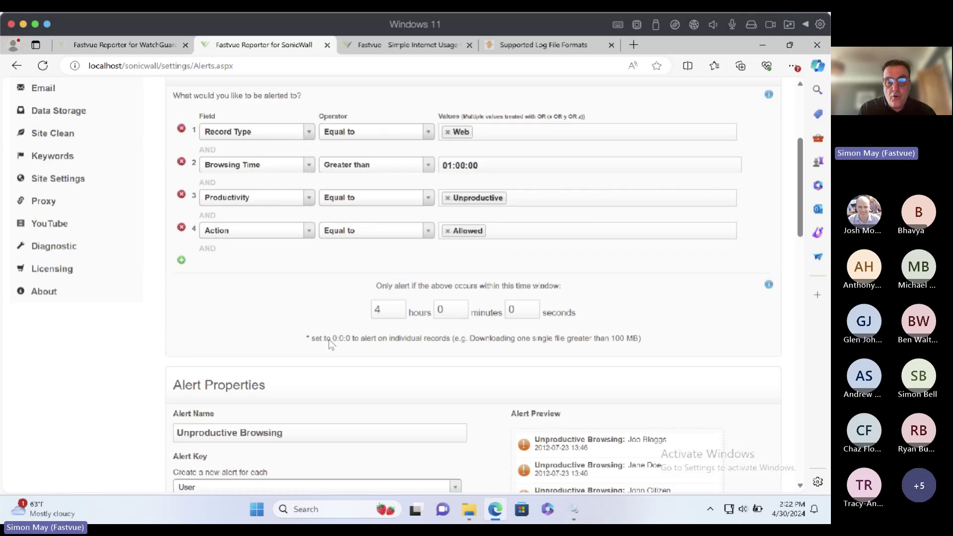
pyautogui.scroll(1, 326, 287)
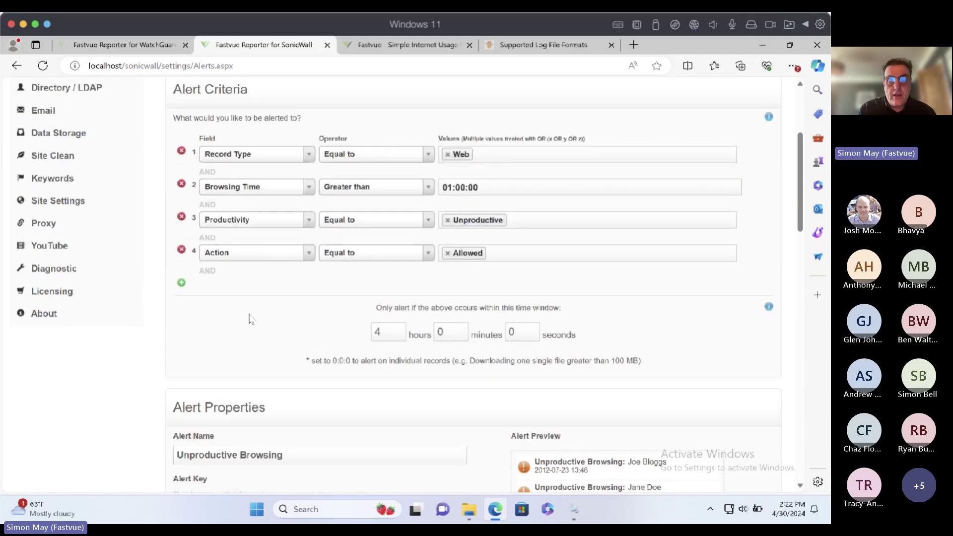
pyautogui.scroll(-3, 232, 316)
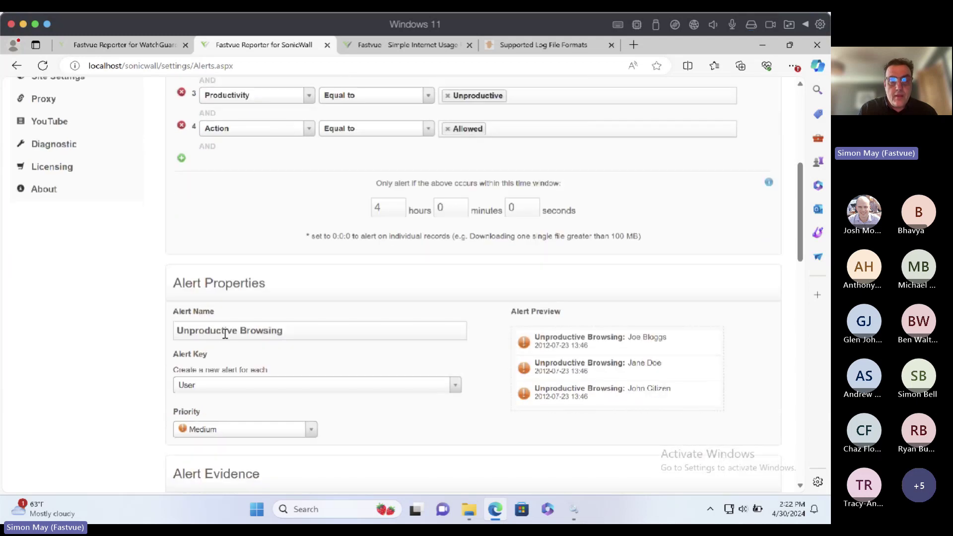
pyautogui.doubleClick(225, 331)
pyautogui.click(129, 285)
pyautogui.scroll(3, 138, 404)
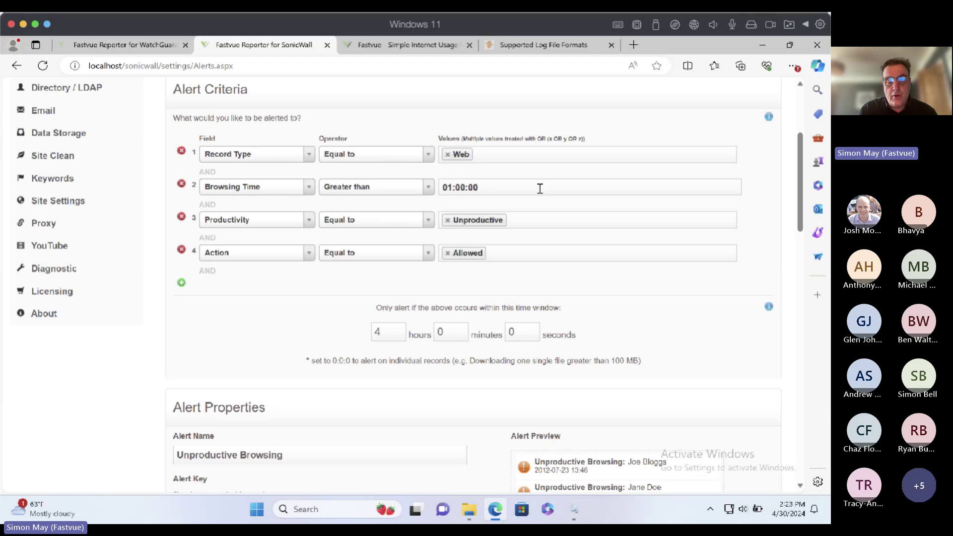
pyautogui.scroll(2, 153, 329)
pyautogui.scroll(-3, 153, 332)
pyautogui.scroll(-8, 153, 332)
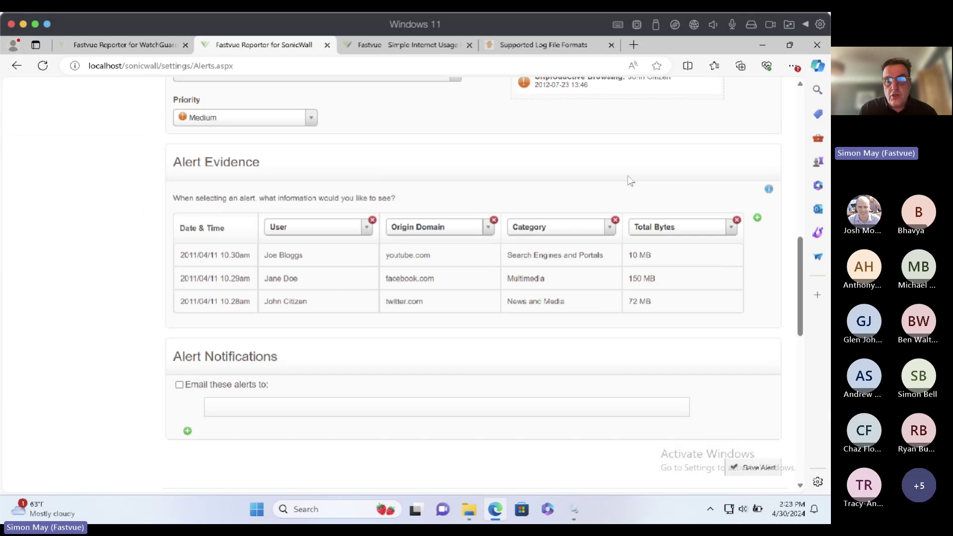
# Add and remove two notification email rows, then open the Extremist Websites alert.
pyautogui.click(188, 431)
pyautogui.click(188, 454)
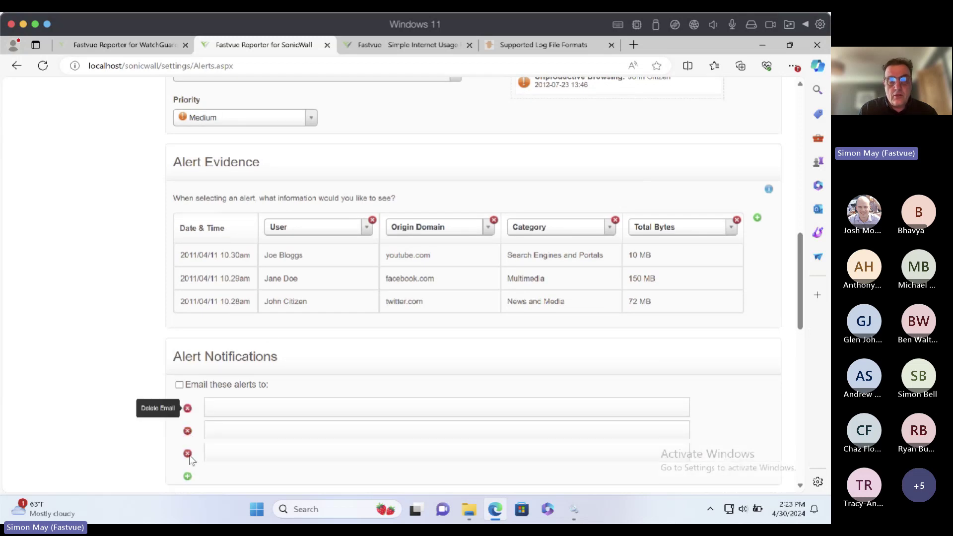
pyautogui.click(187, 453)
pyautogui.click(188, 431)
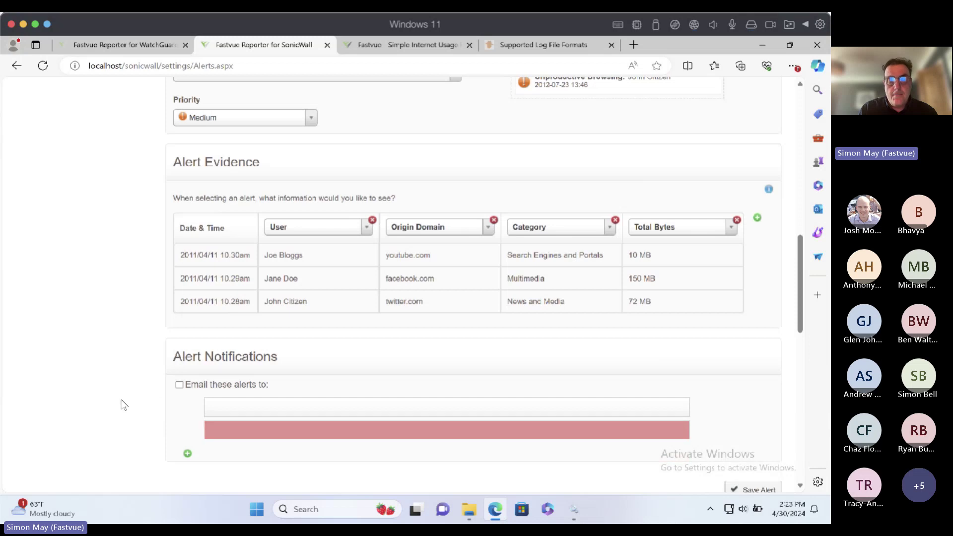
pyautogui.scroll(-3, 123, 403)
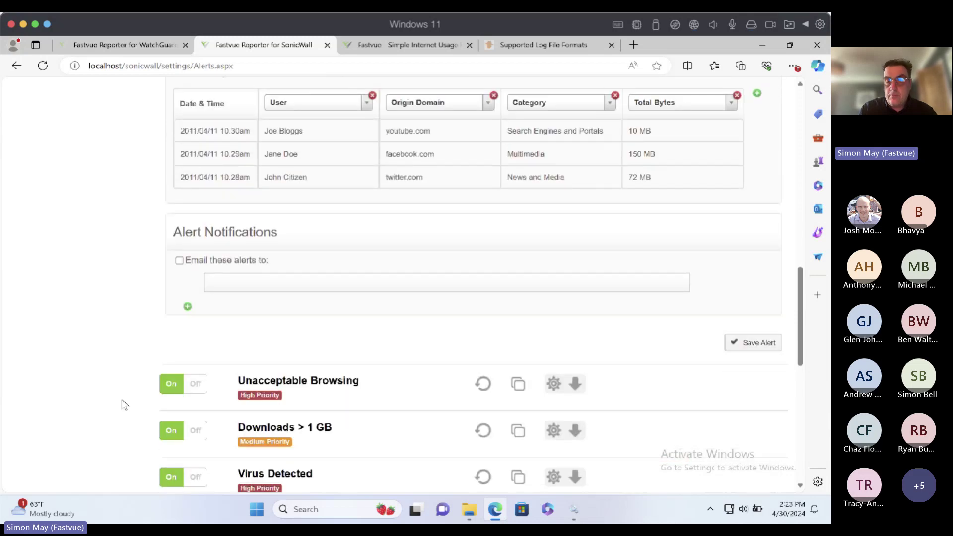
pyautogui.scroll(-1, 123, 404)
pyautogui.scroll(5, 123, 404)
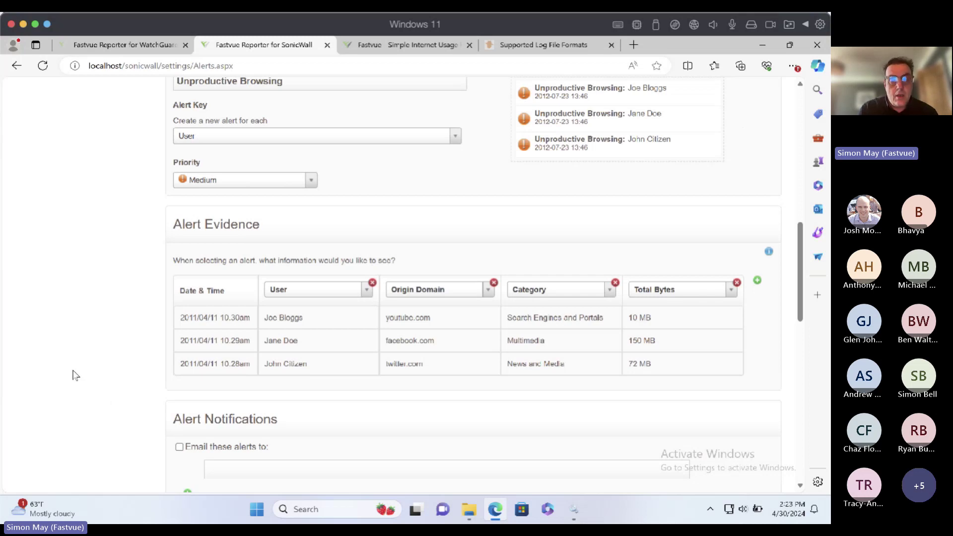
pyautogui.scroll(-8, 98, 368)
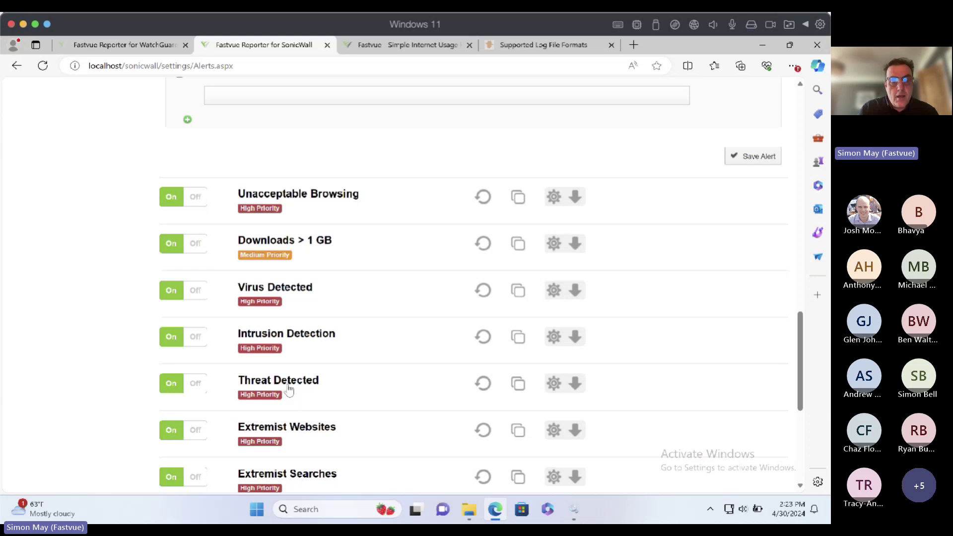
pyautogui.click(302, 427)
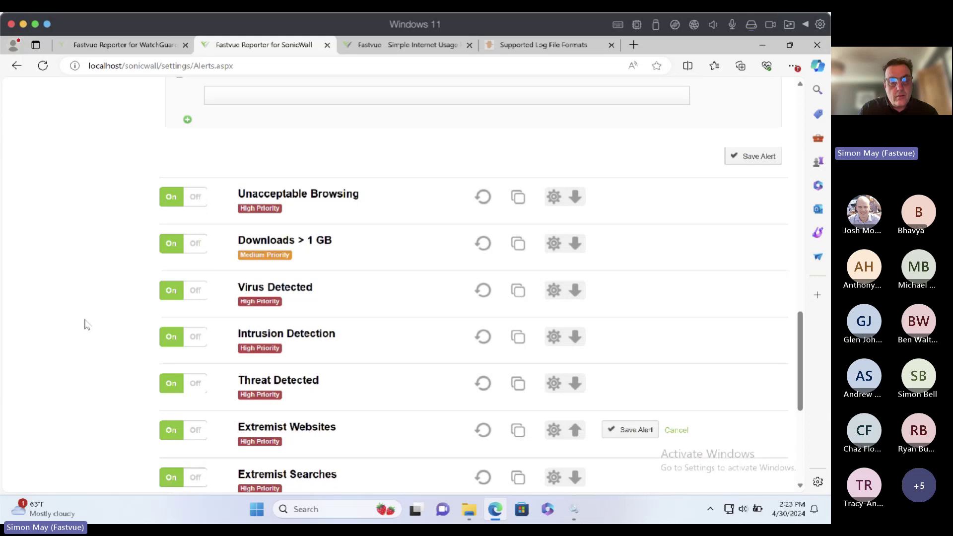
pyautogui.scroll(-2, 86, 325)
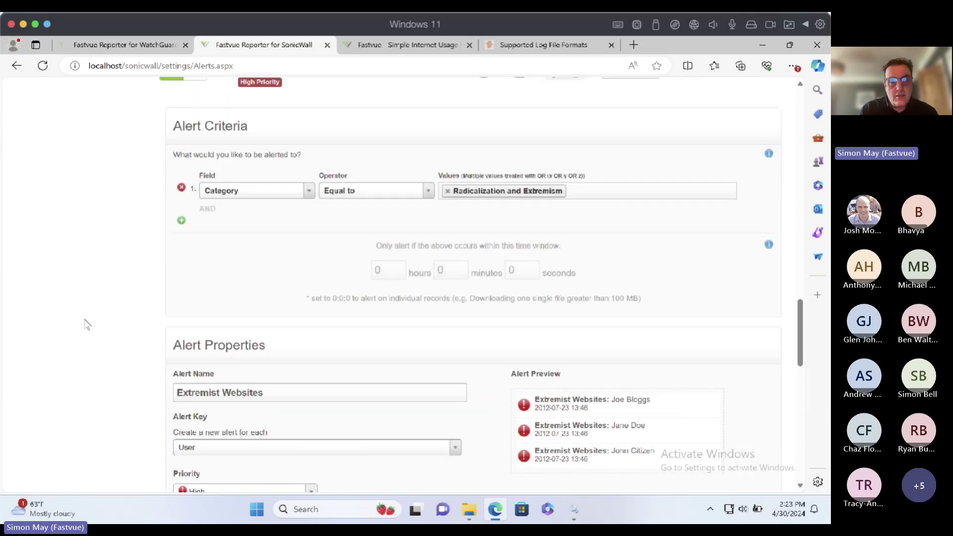
pyautogui.scroll(2, 87, 326)
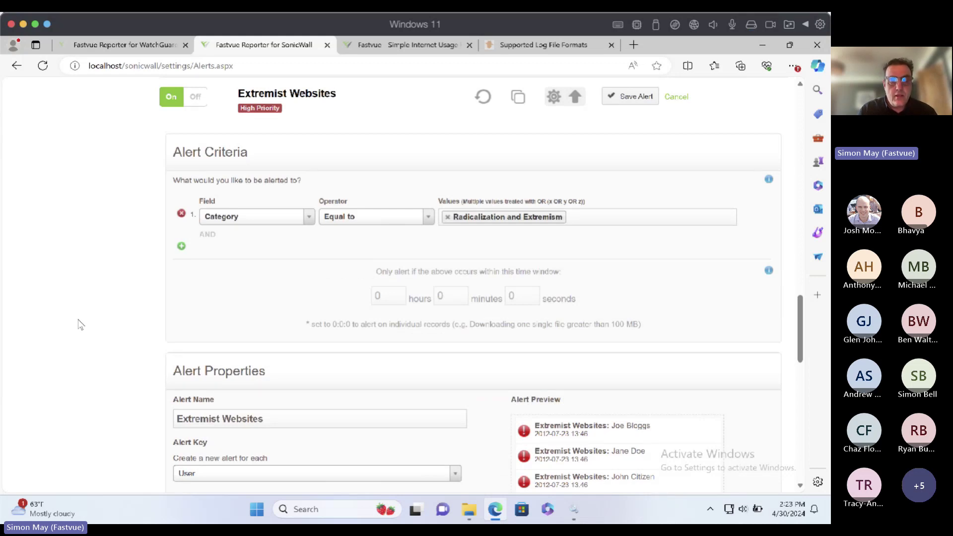
pyautogui.scroll(-5, 79, 380)
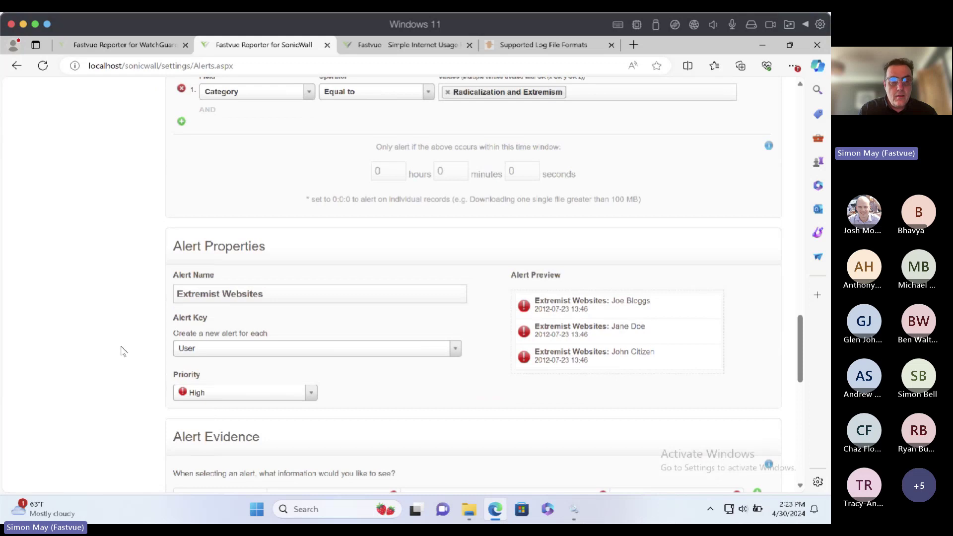
pyautogui.scroll(-10, 124, 354)
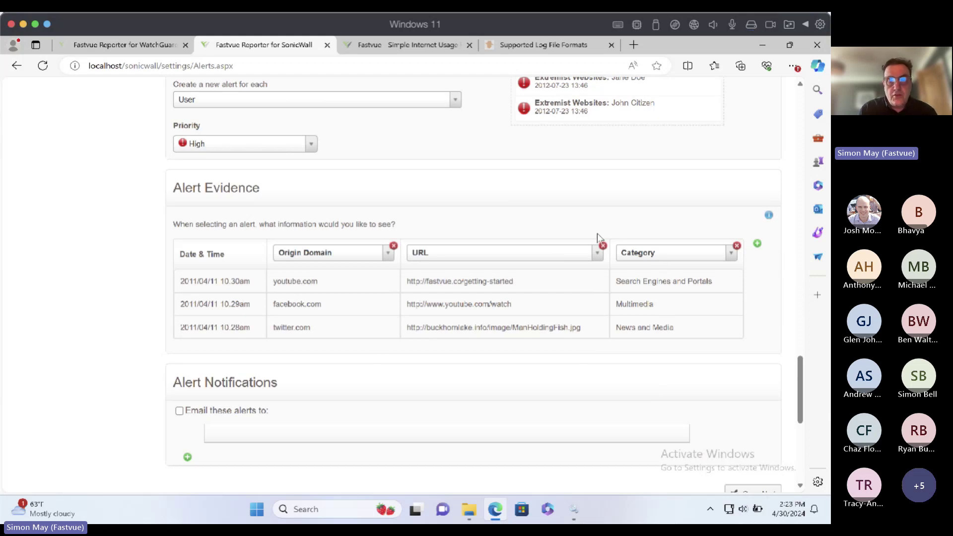
pyautogui.scroll(12, 75, 241)
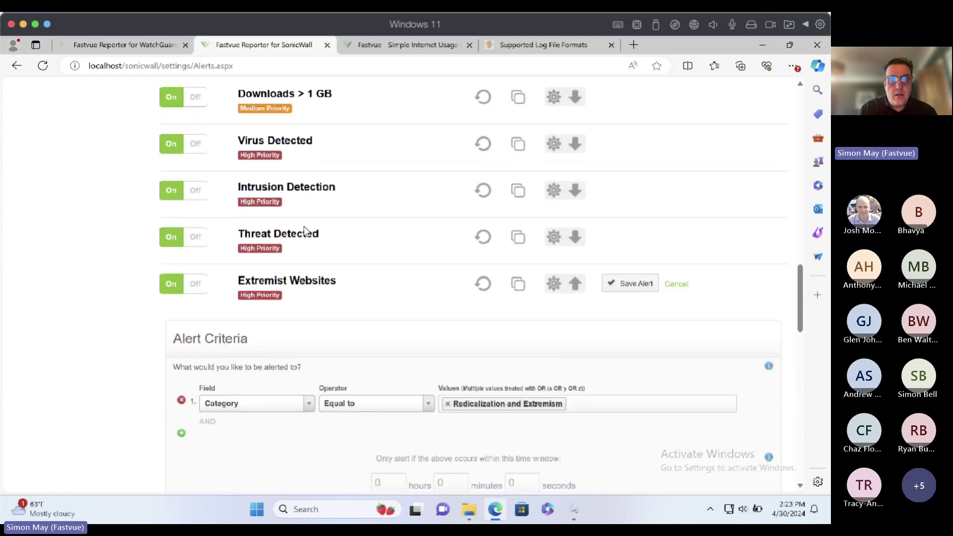
pyautogui.scroll(-12, 330, 227)
pyautogui.scroll(-4, 329, 228)
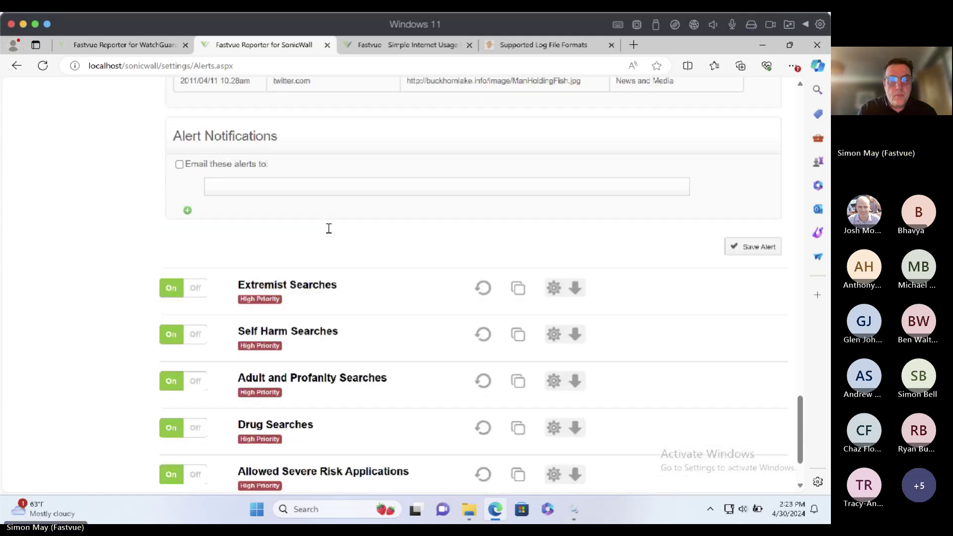
# Open the Extremist Searches alert, review its High-priority Extremism keyword trigger, and return to top.
pyautogui.click(287, 281)
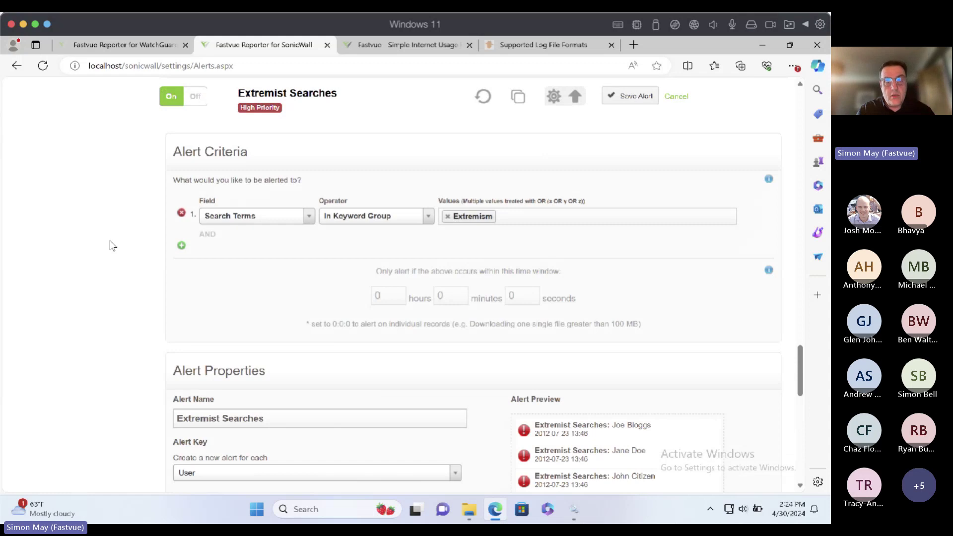
pyautogui.scroll(-4, 109, 241)
pyautogui.scroll(-3, 109, 250)
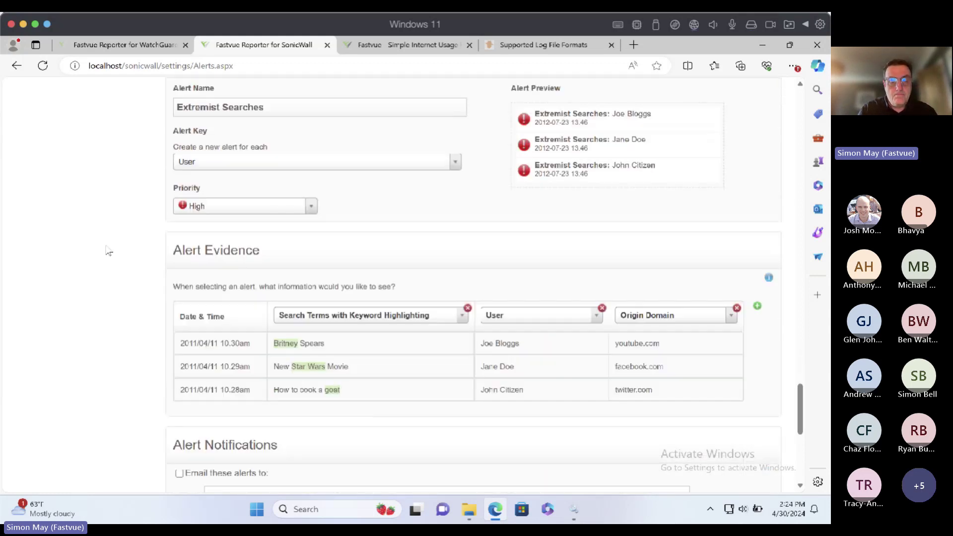
pyautogui.scroll(12, 109, 253)
pyautogui.scroll(15, 110, 254)
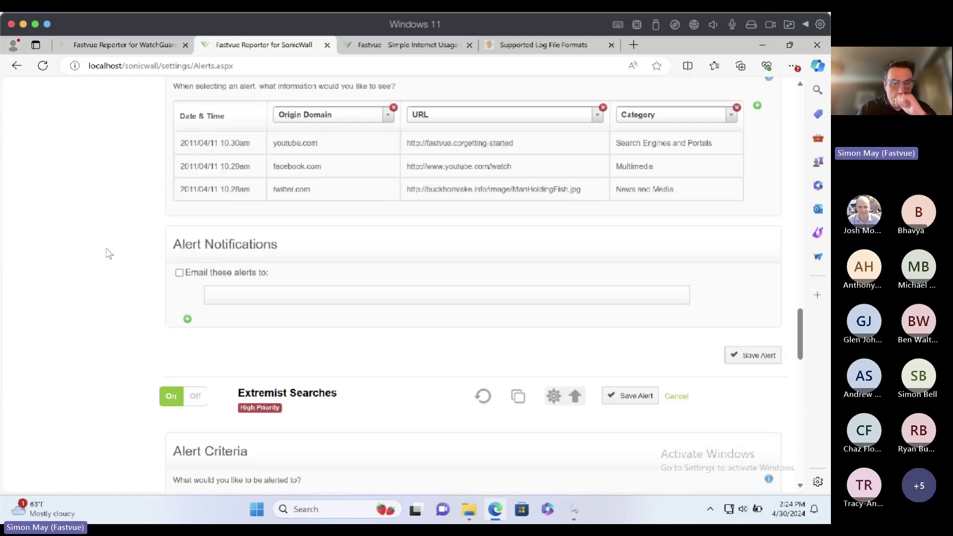
pyautogui.scroll(10, 106, 255)
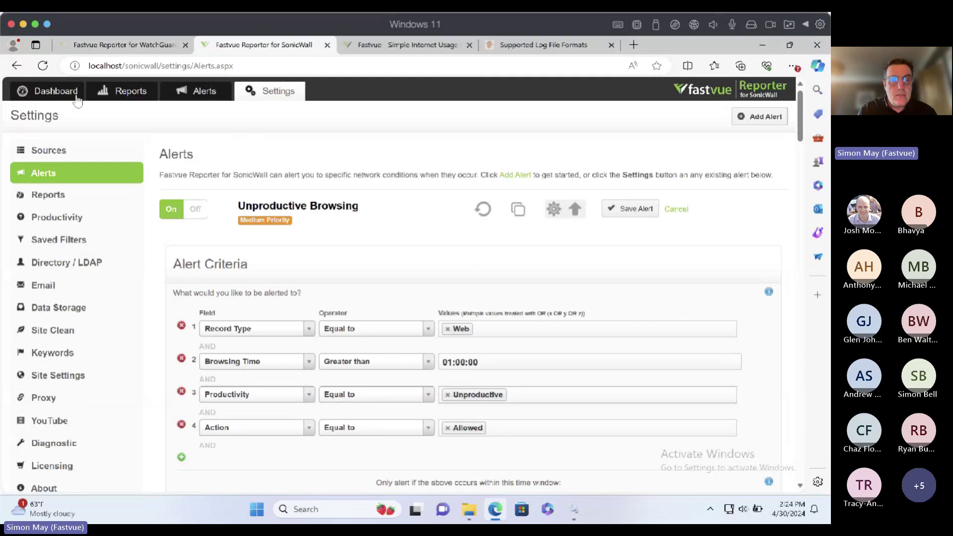
pyautogui.click(55, 90)
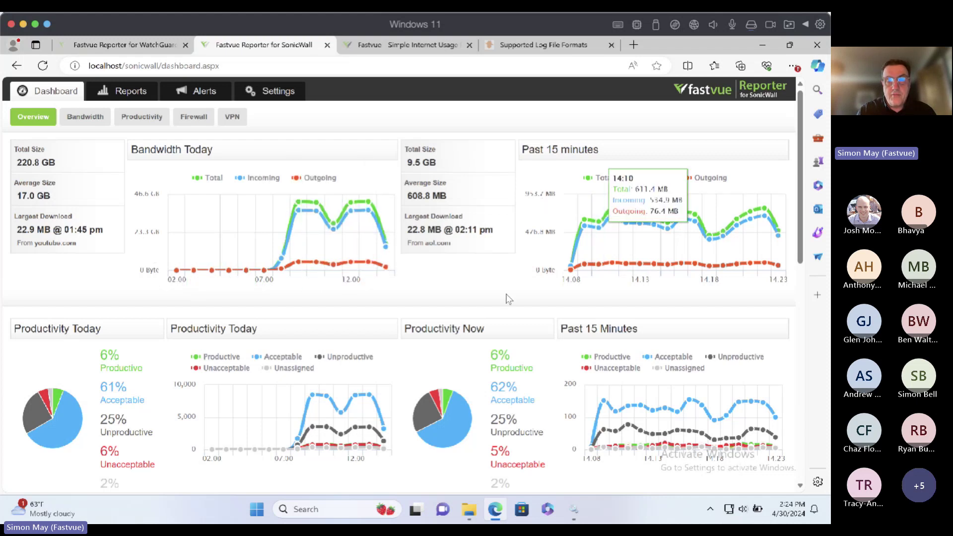
pyautogui.scroll(-2, 566, 308)
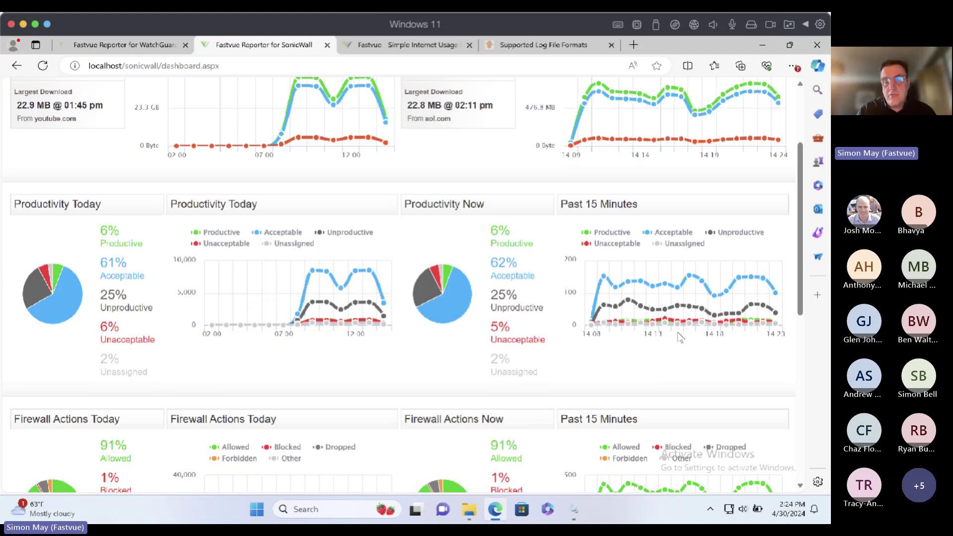
pyautogui.moveTo(682, 324)
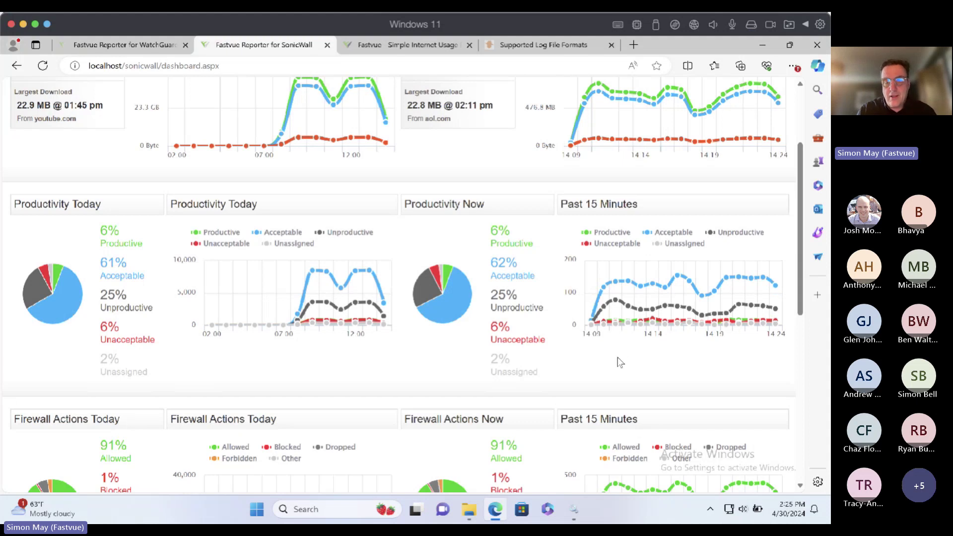
pyautogui.scroll(-2, 556, 363)
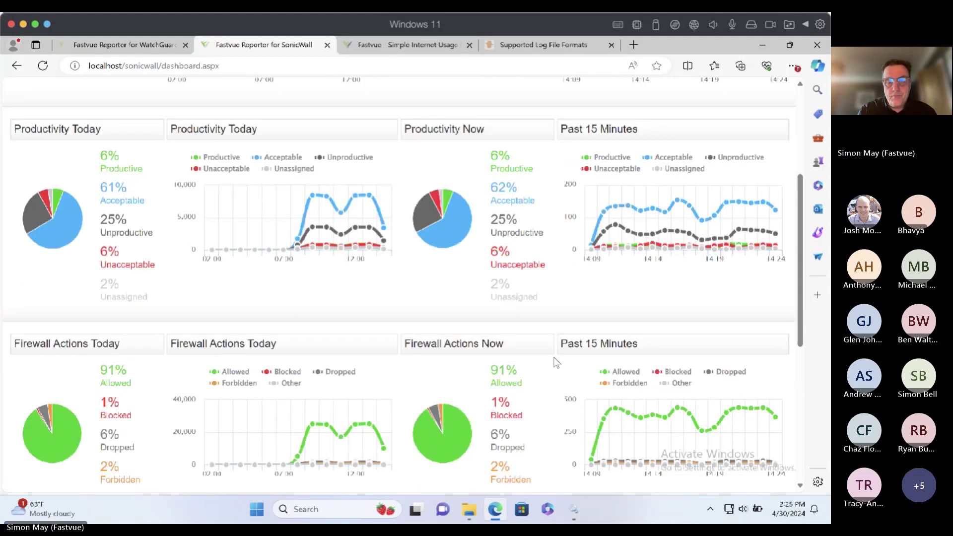
pyautogui.scroll(-1, 556, 363)
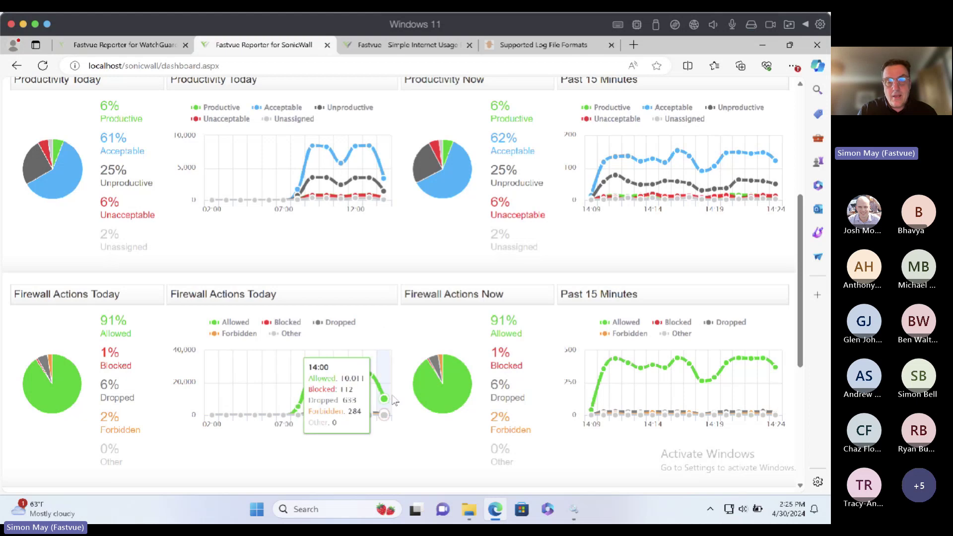
pyautogui.scroll(5, 516, 377)
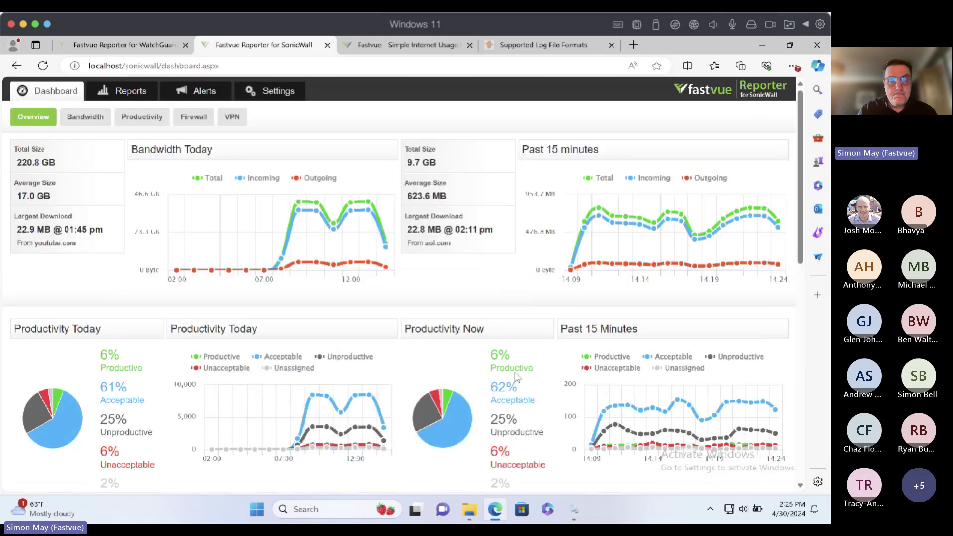
# Switch the Dashboard to Bandwidth and scroll through Top Users, Top Sites (youtube.com 12.0 GB) and Top Applications.
pyautogui.click(94, 118)
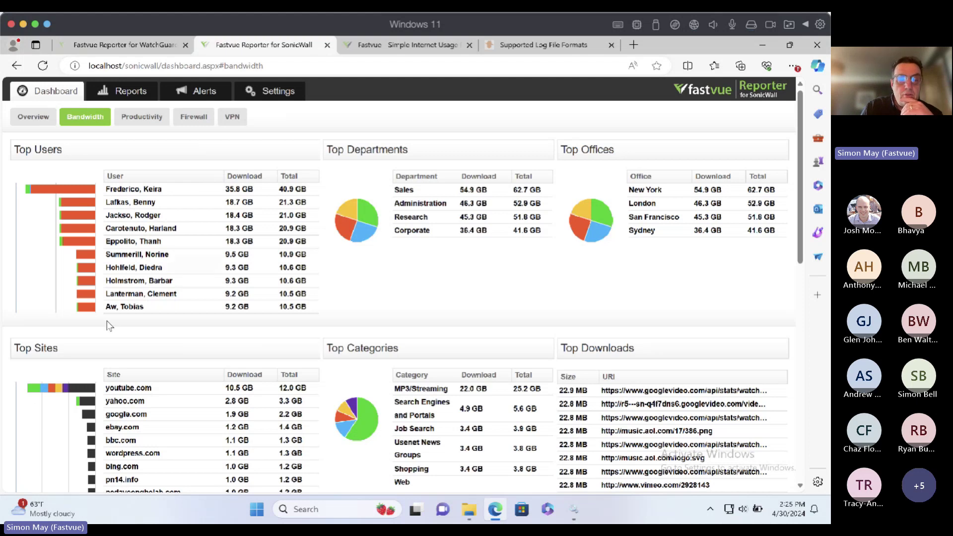
pyautogui.moveTo(610, 200)
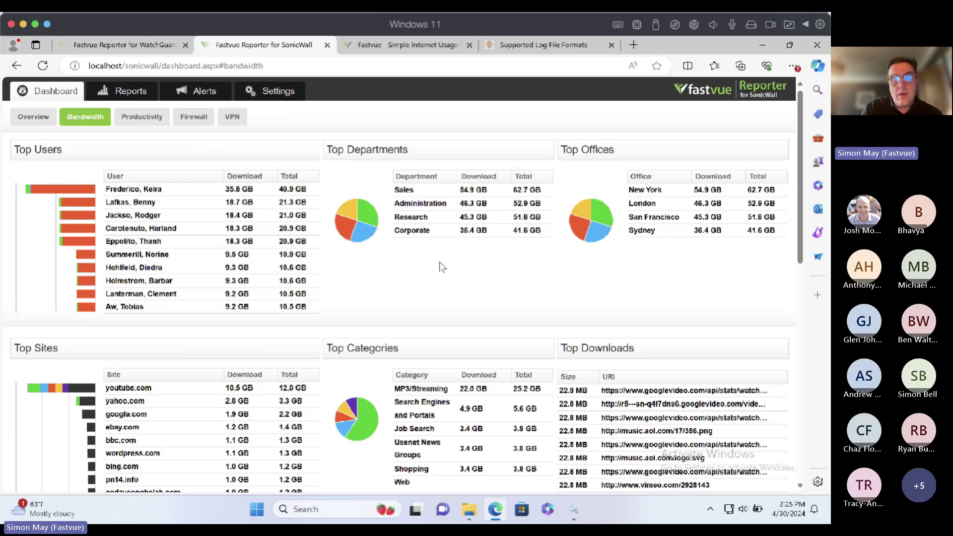
pyautogui.scroll(-1, 421, 283)
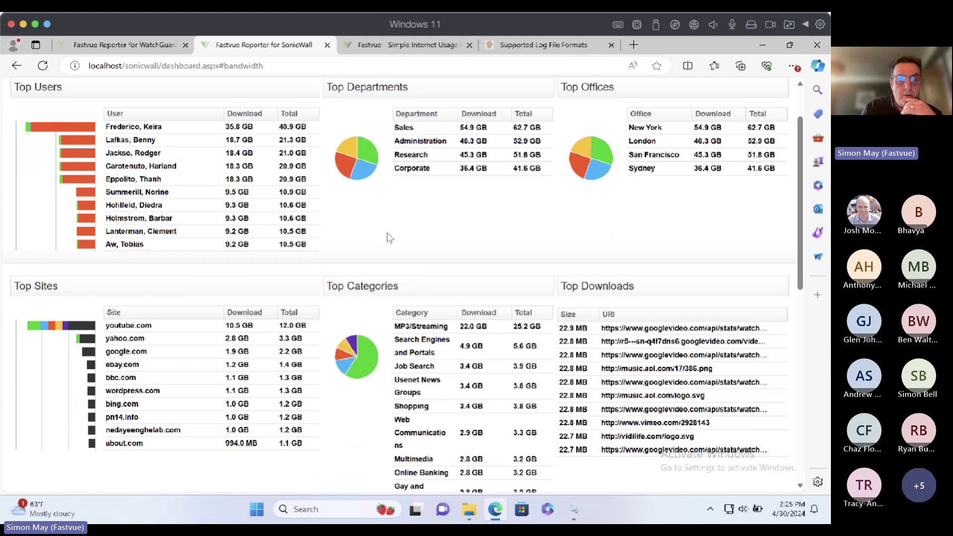
pyautogui.scroll(-1, 389, 239)
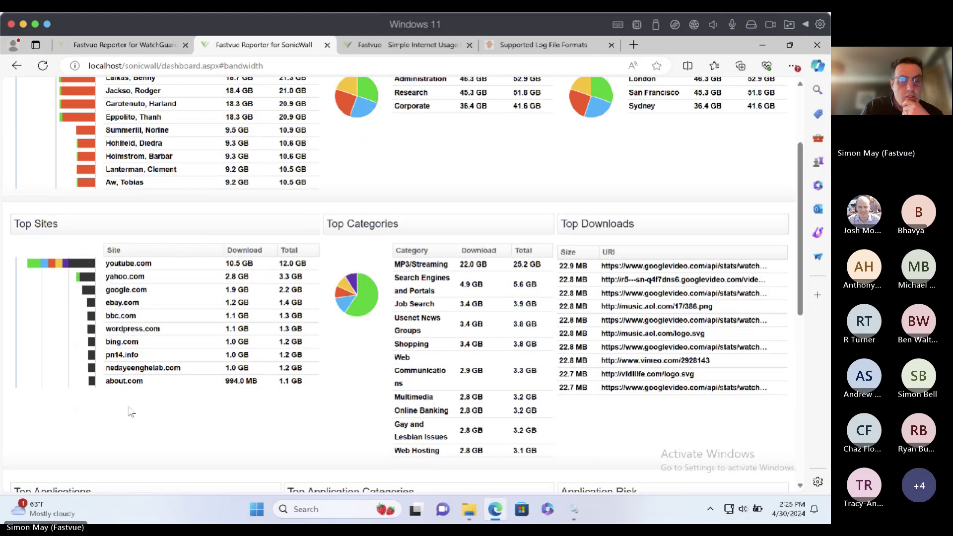
pyautogui.moveTo(130, 261)
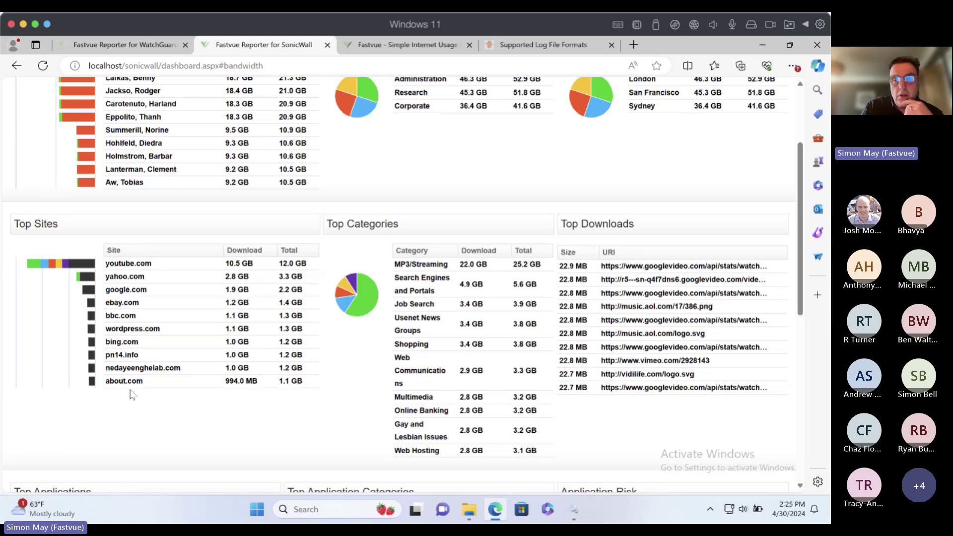
pyautogui.moveTo(97, 285)
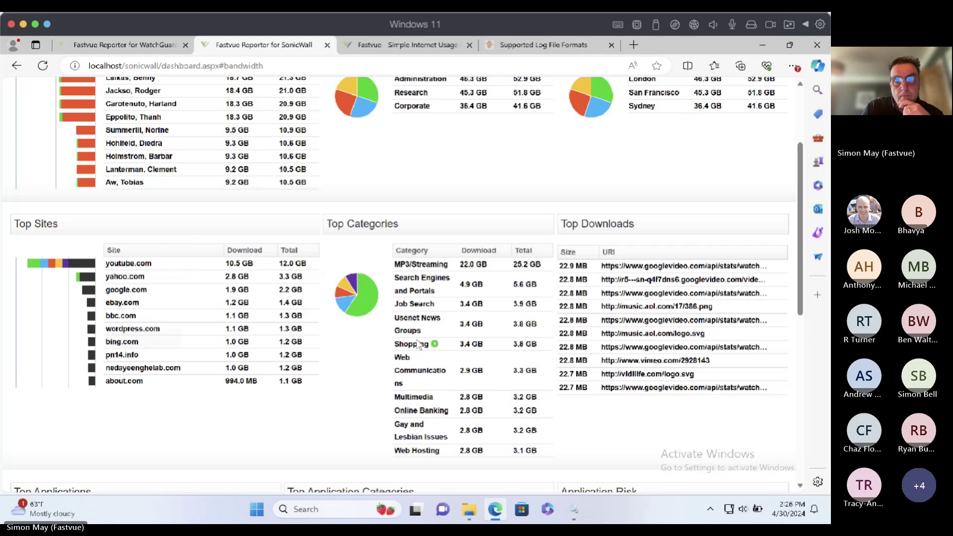
pyautogui.scroll(-5, 415, 351)
pyautogui.scroll(-2, 414, 352)
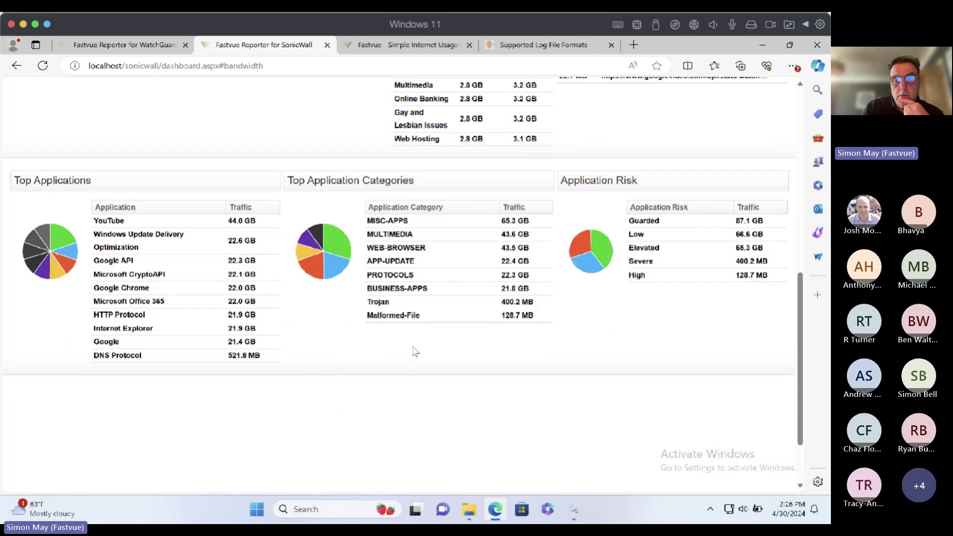
pyautogui.scroll(7, 415, 351)
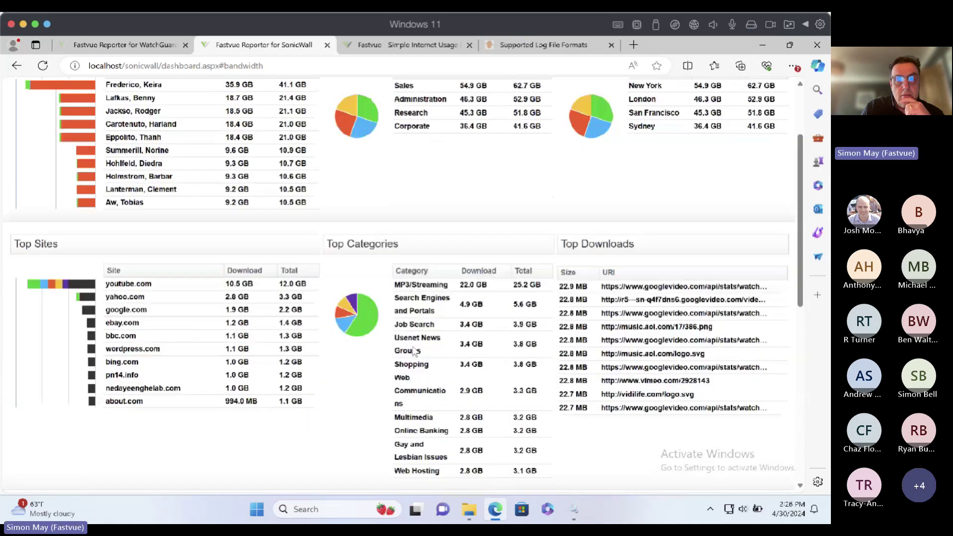
# Show the Productivity dashboard, scroll through the Unacceptable and Unproductive panels, then return to the top.
pyautogui.click(145, 119)
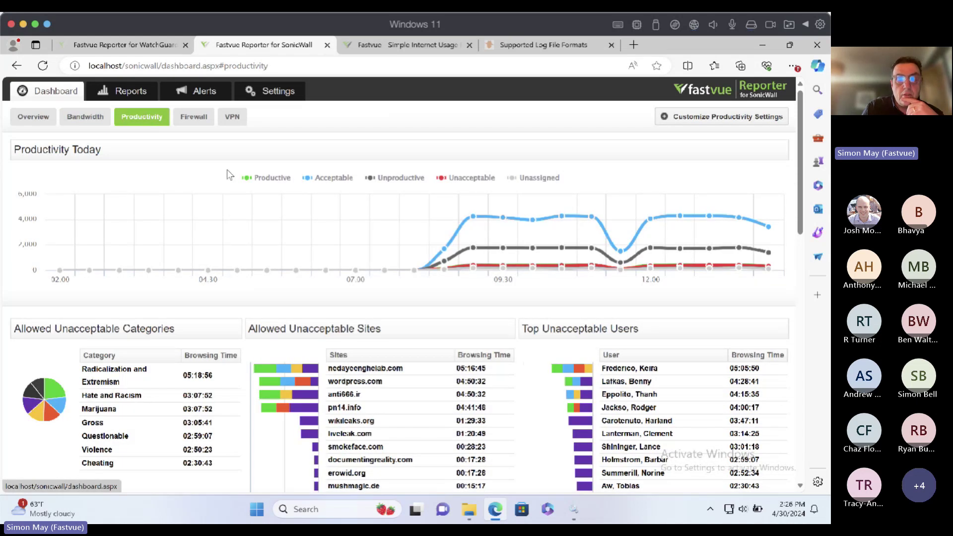
pyautogui.scroll(-1, 147, 293)
pyautogui.scroll(-3, 147, 293)
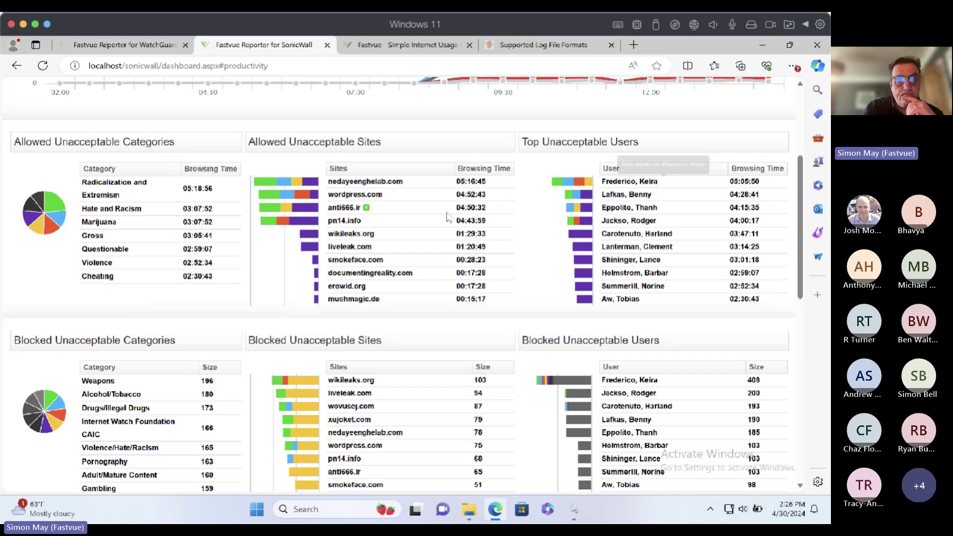
pyautogui.scroll(-4, 447, 215)
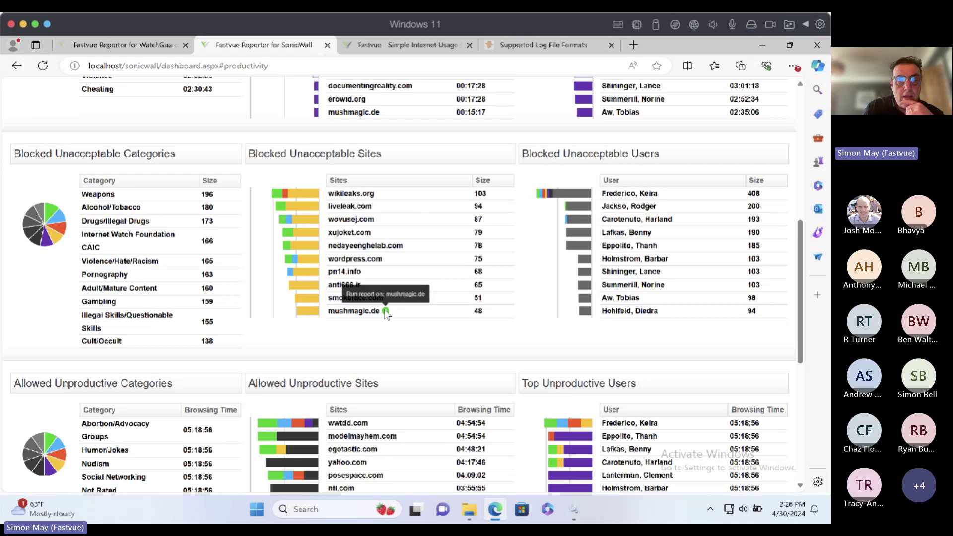
pyautogui.scroll(-5, 386, 313)
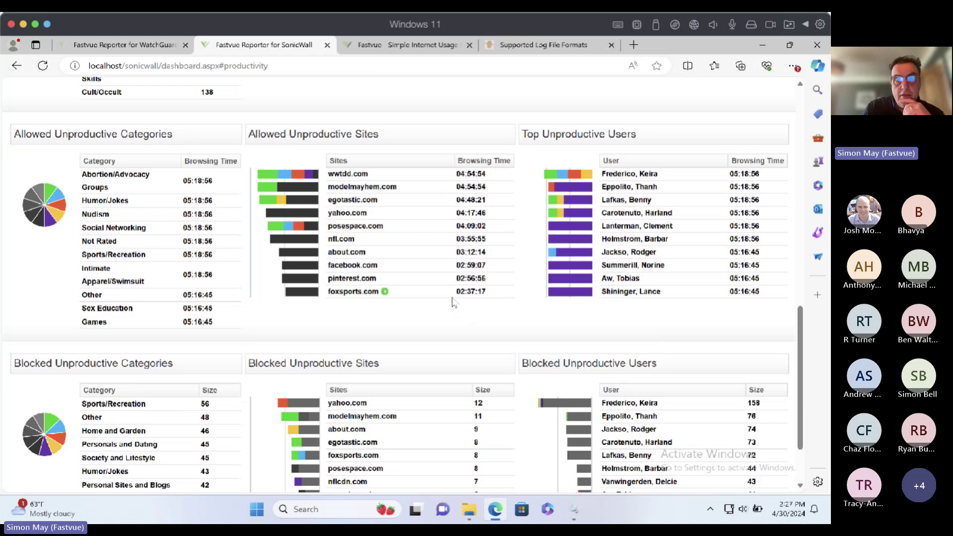
pyautogui.scroll(-2, 453, 299)
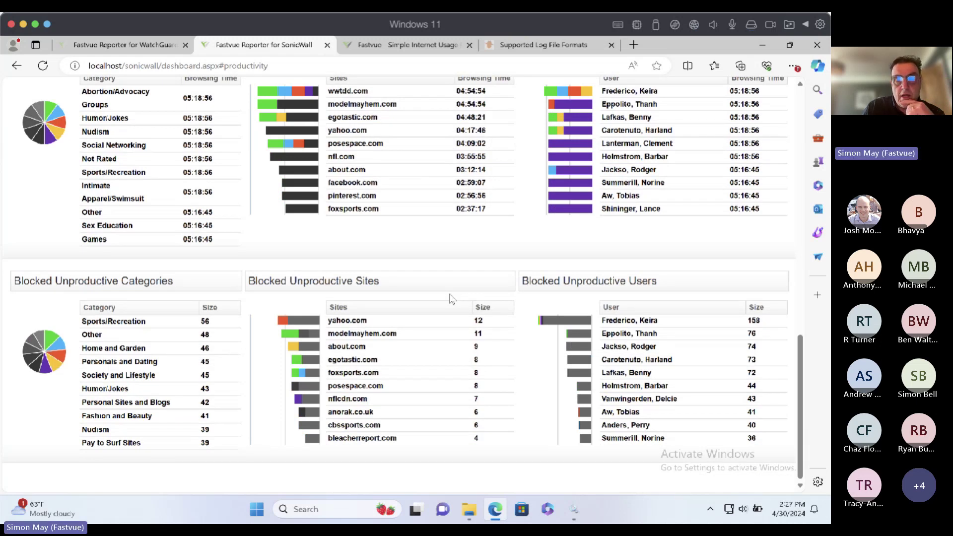
pyautogui.scroll(15, 451, 298)
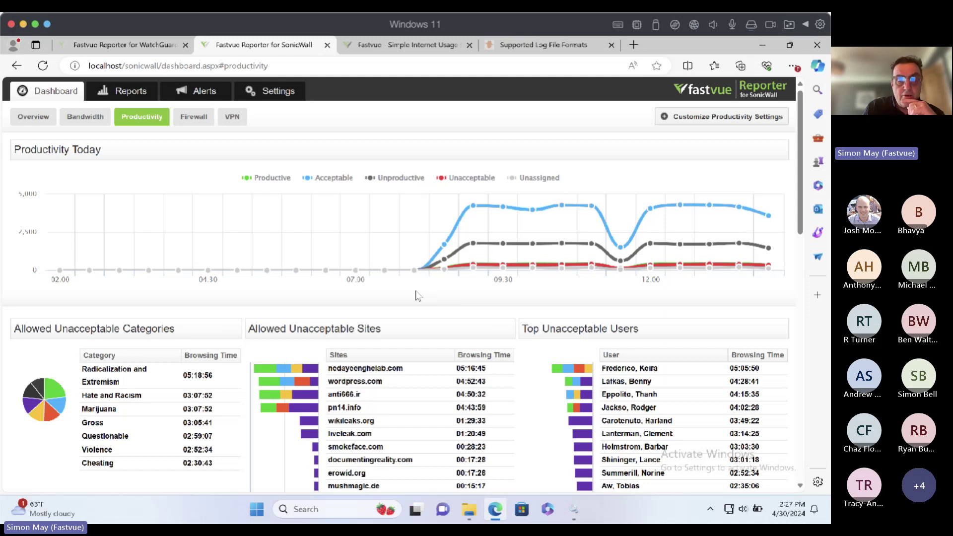
# Show the Firewall dashboard and scroll through Viruses Detected, Firewall Log Events and Severe Risk Applications.
pyautogui.click(194, 119)
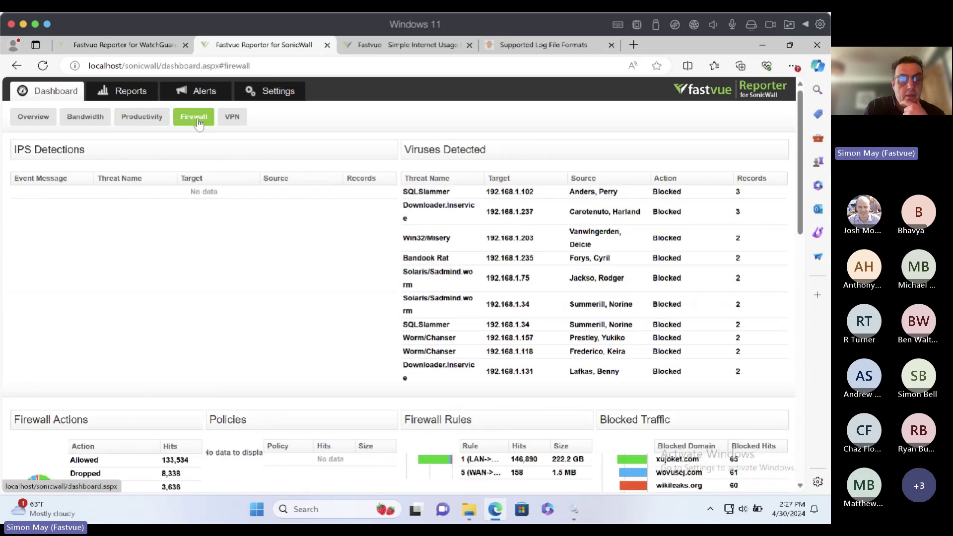
pyautogui.scroll(-2, 320, 215)
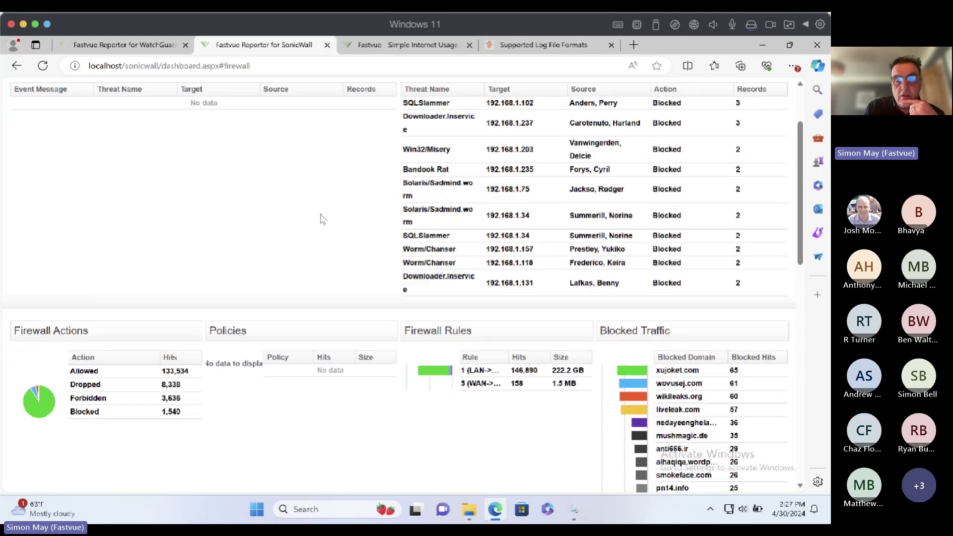
pyautogui.scroll(-1, 321, 216)
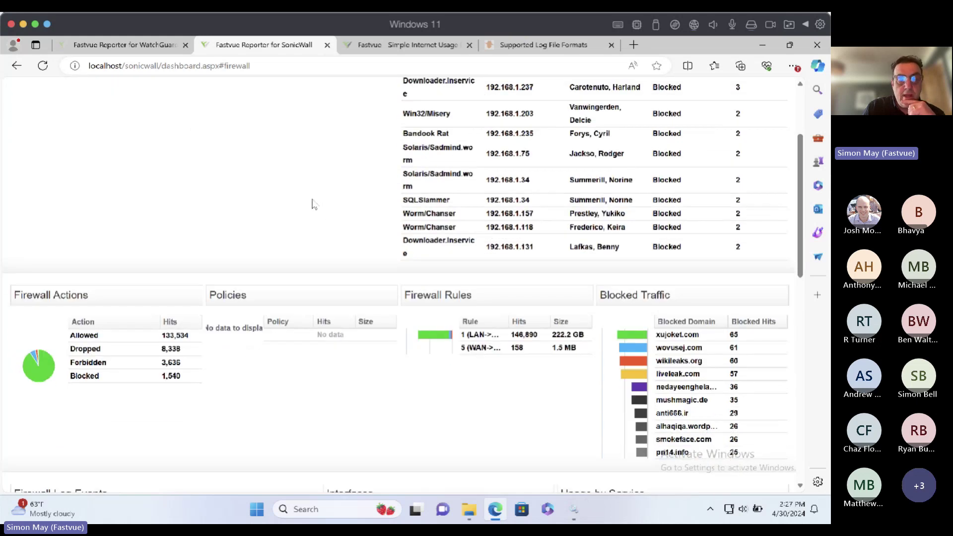
pyautogui.scroll(-5, 312, 201)
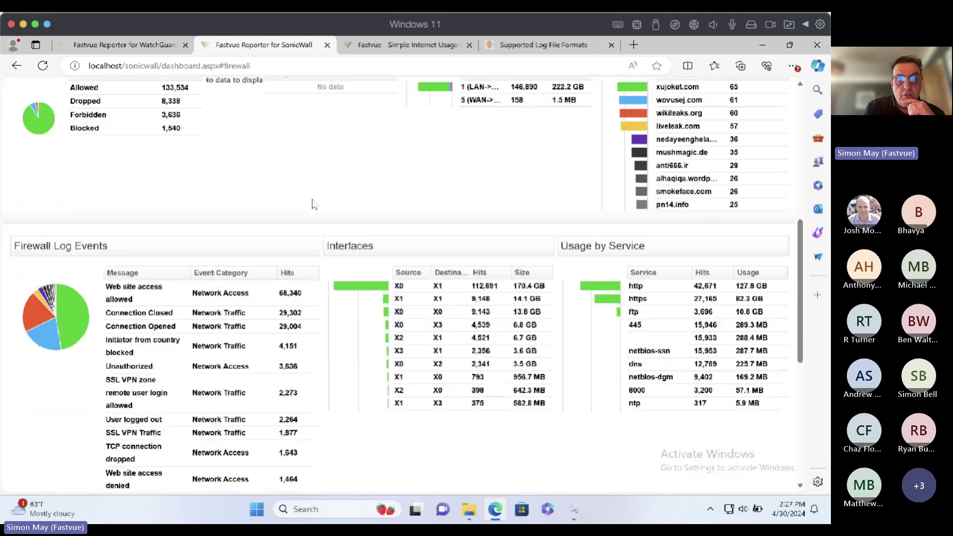
pyautogui.scroll(-1, 320, 194)
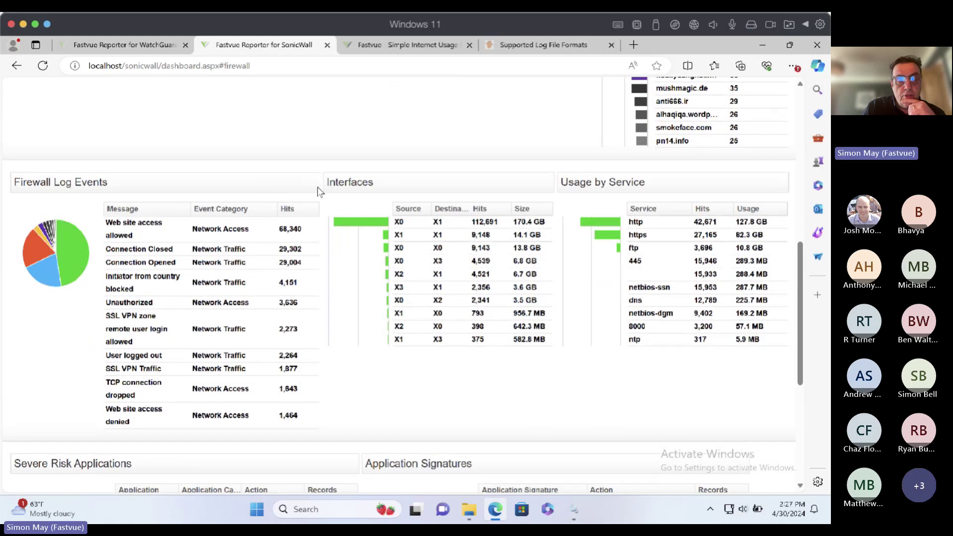
pyautogui.scroll(-3, 319, 193)
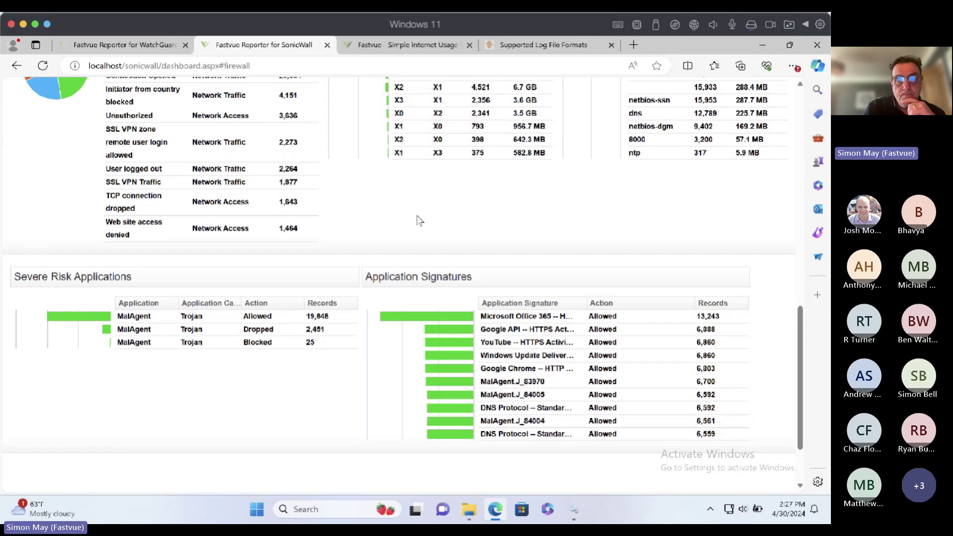
pyautogui.scroll(5, 418, 221)
# Scroll through the VPN Sessions and connections tables, then go back to the Dashboard Overview.
pyautogui.click(232, 117)
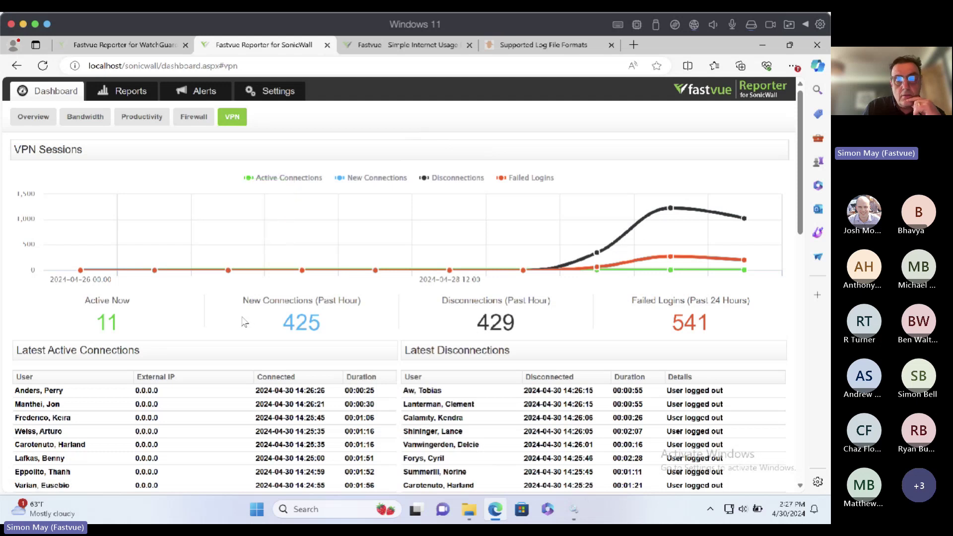
pyautogui.scroll(-1, 243, 321)
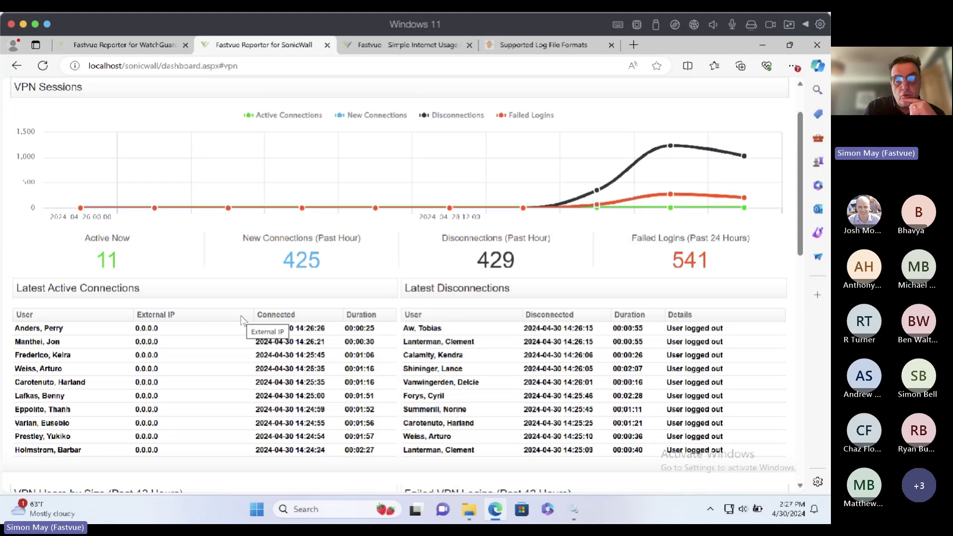
pyautogui.scroll(-4, 242, 320)
pyautogui.scroll(5, 243, 322)
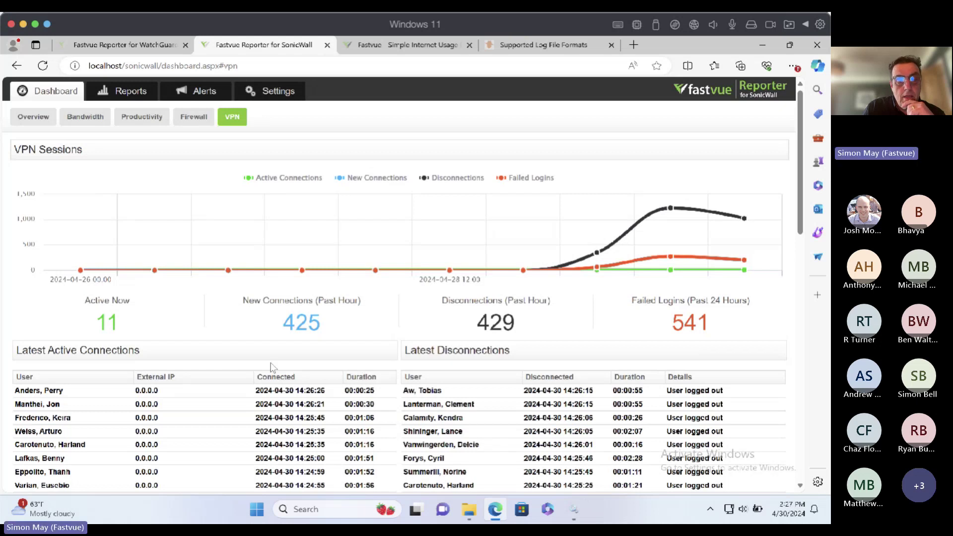
pyautogui.scroll(-3, 294, 365)
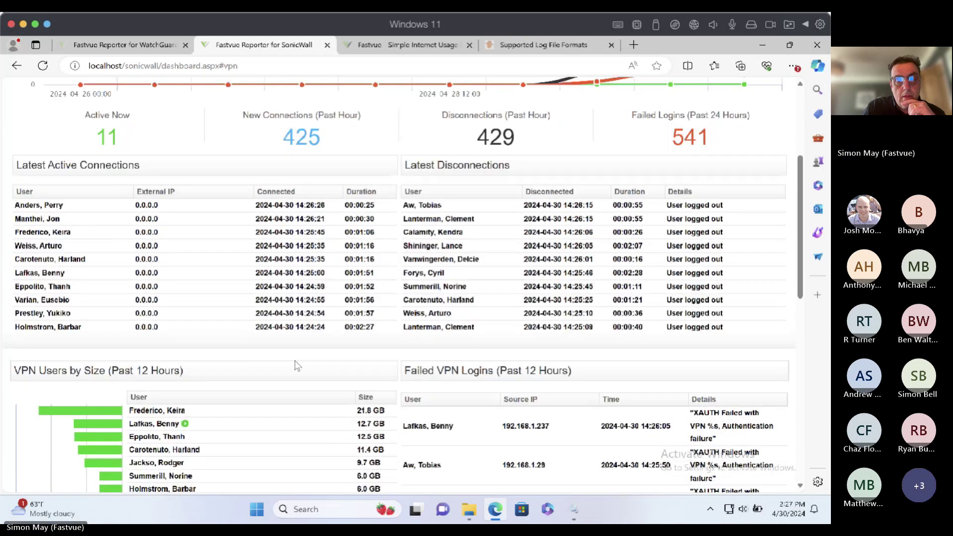
pyautogui.scroll(4, 296, 367)
pyautogui.click(38, 116)
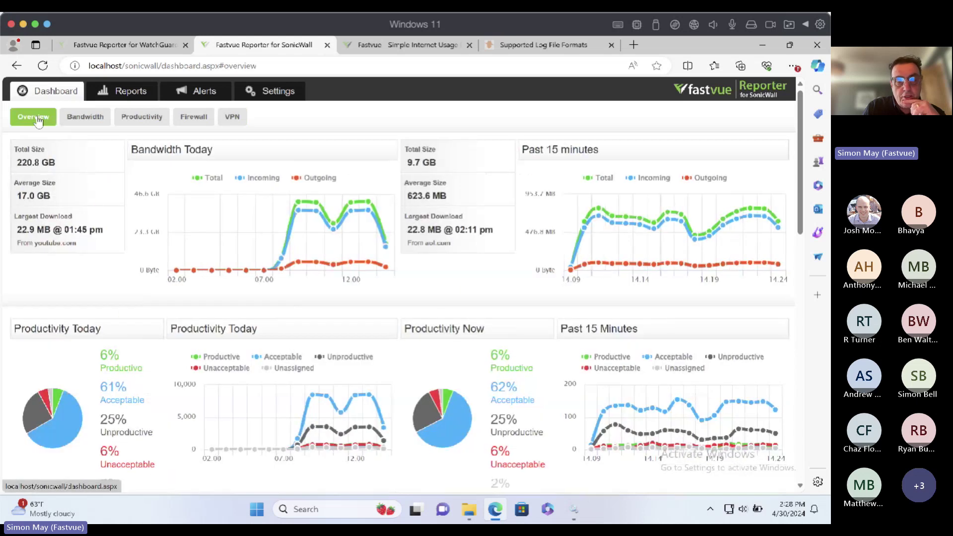